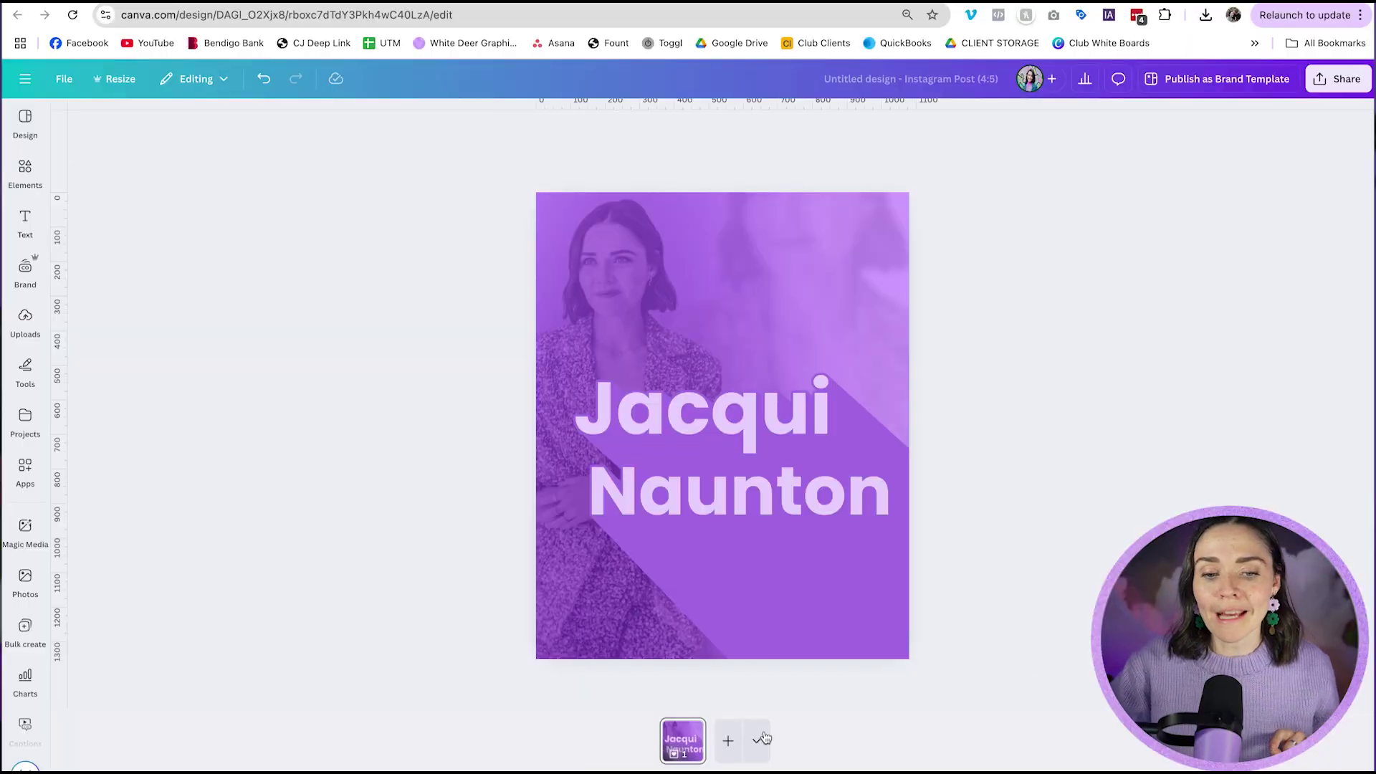
Add a blank second page, then search the Canva apps library for 'extrude'.
left_click(729, 741)
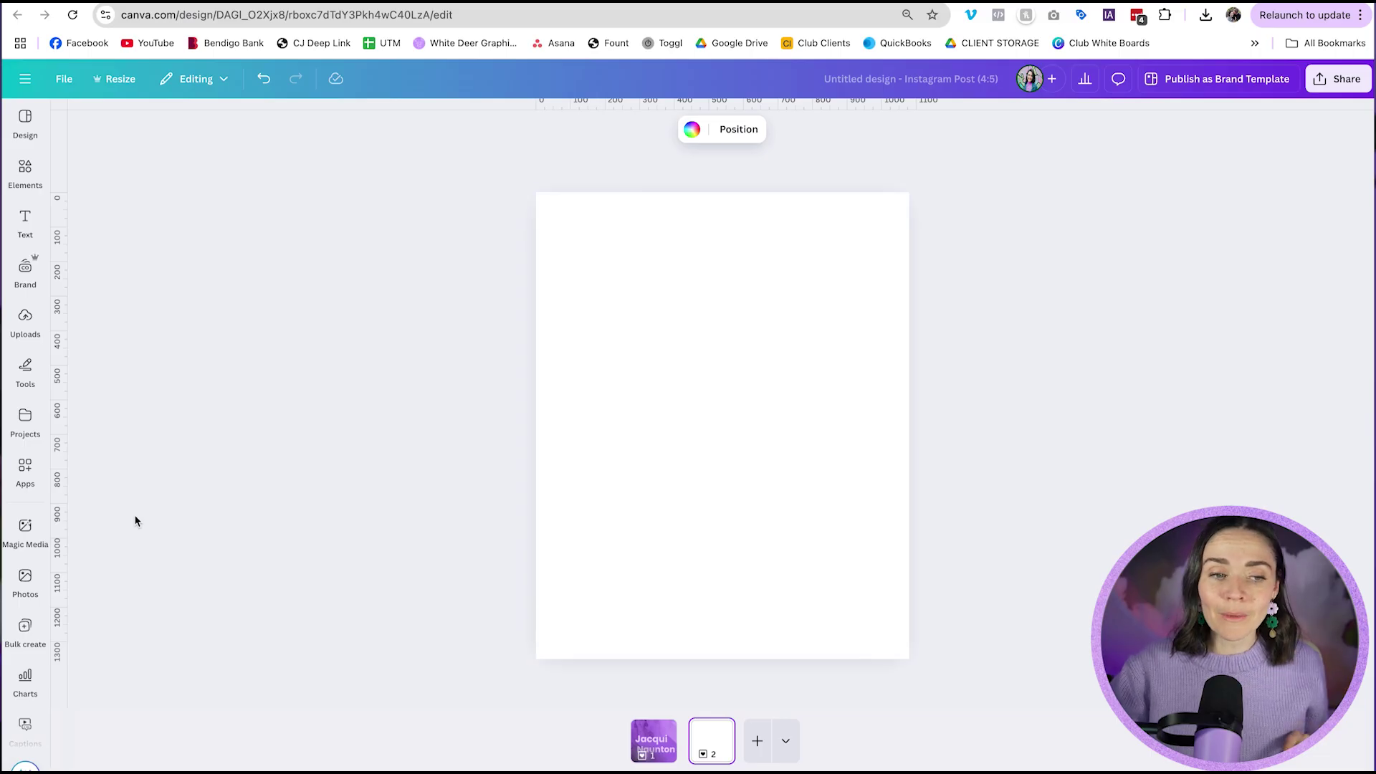
left_click(21, 473)
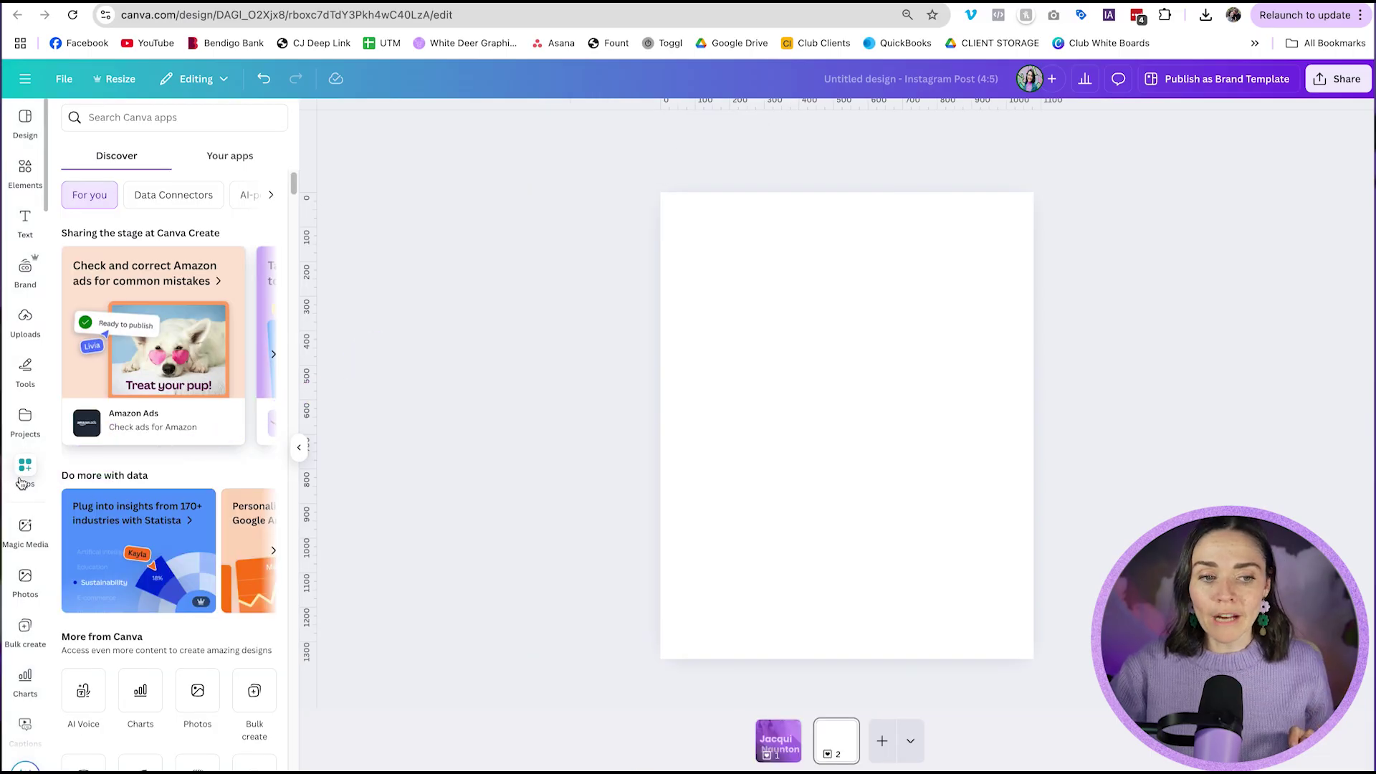
scroll(144, 376, "down", 8)
scroll(144, 380, "down", 4)
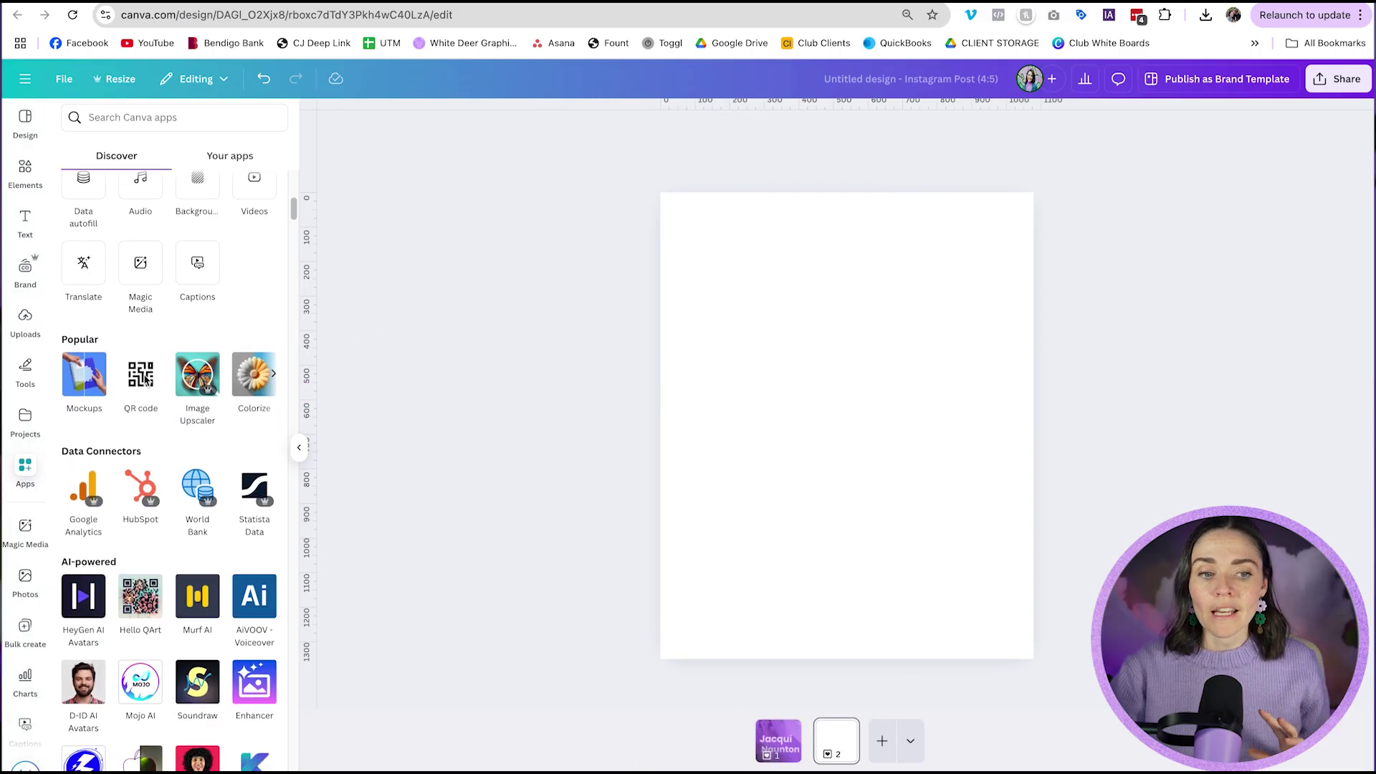
scroll(144, 376, "down", 4)
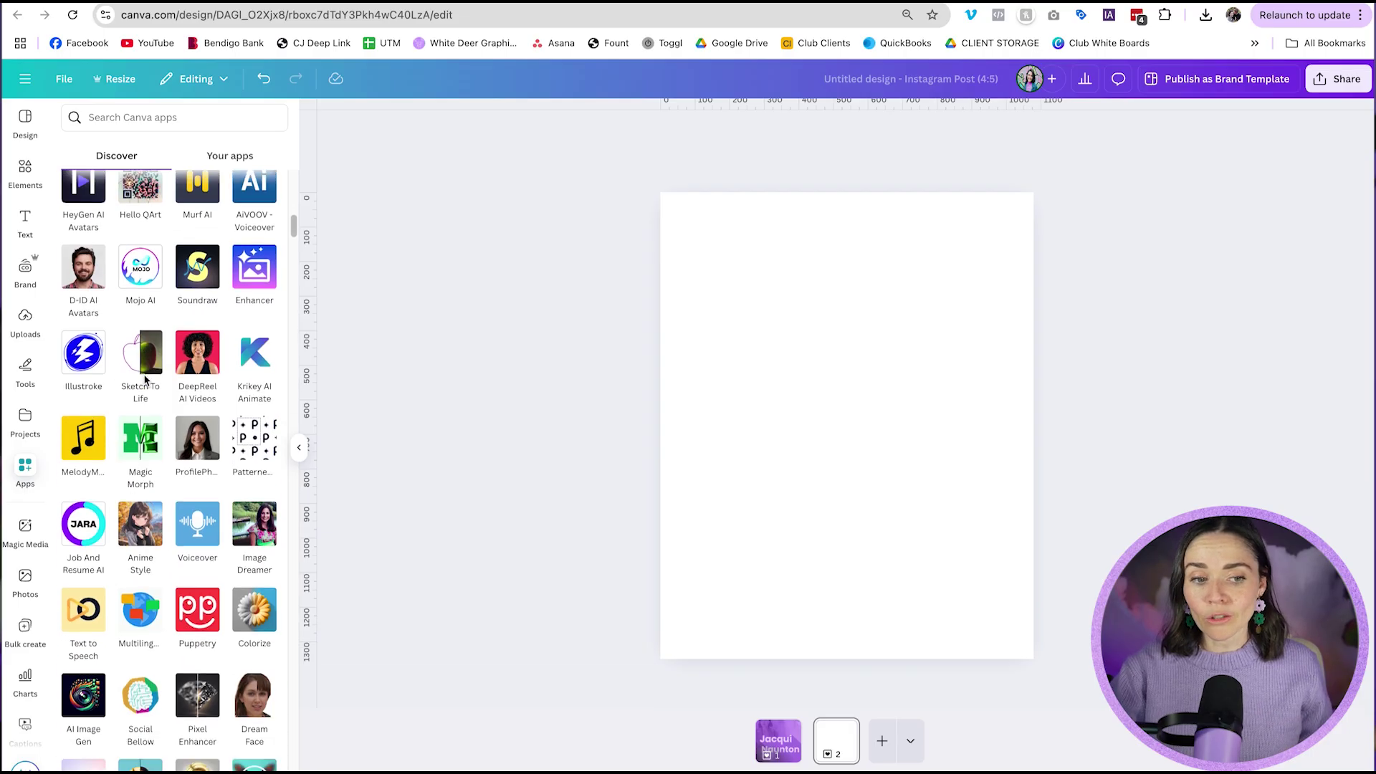
scroll(143, 358, "up", 15)
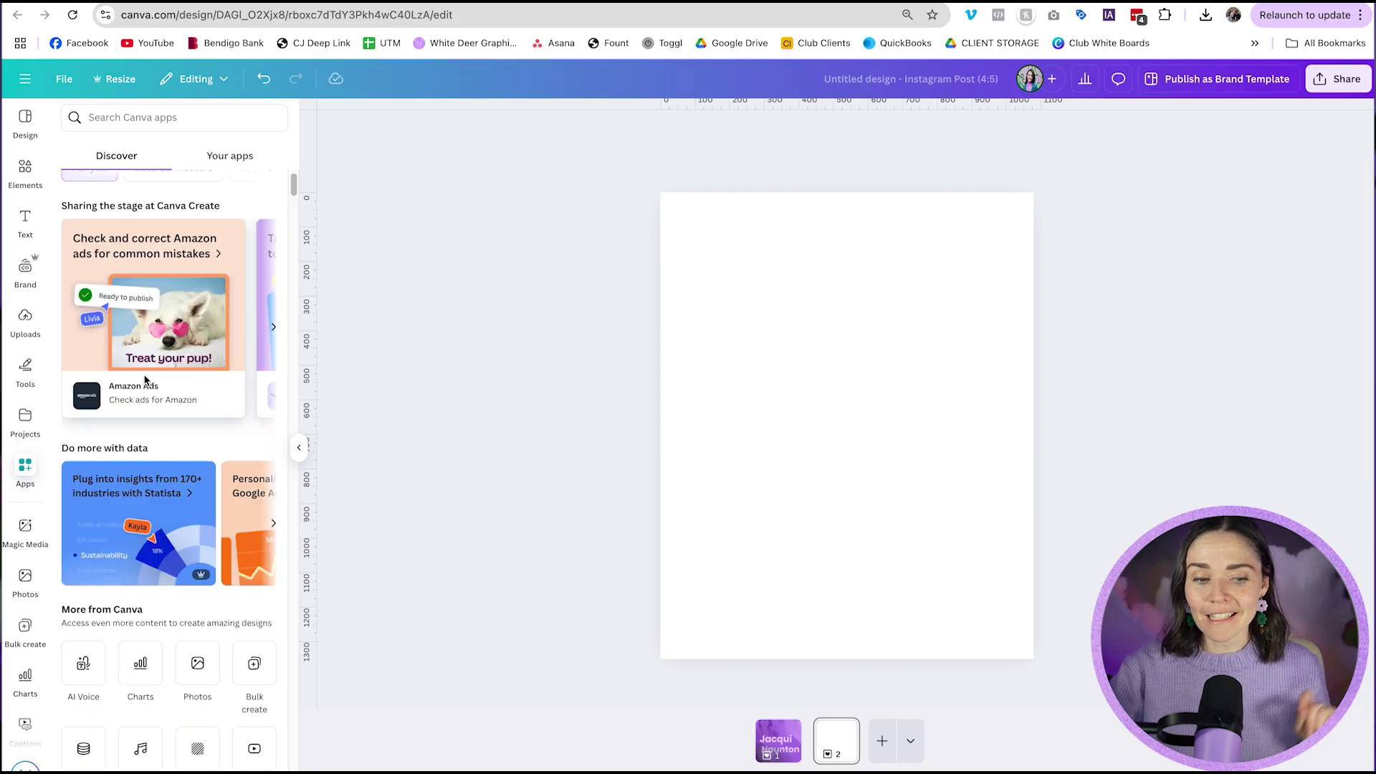
left_click(167, 118)
type("extrude")
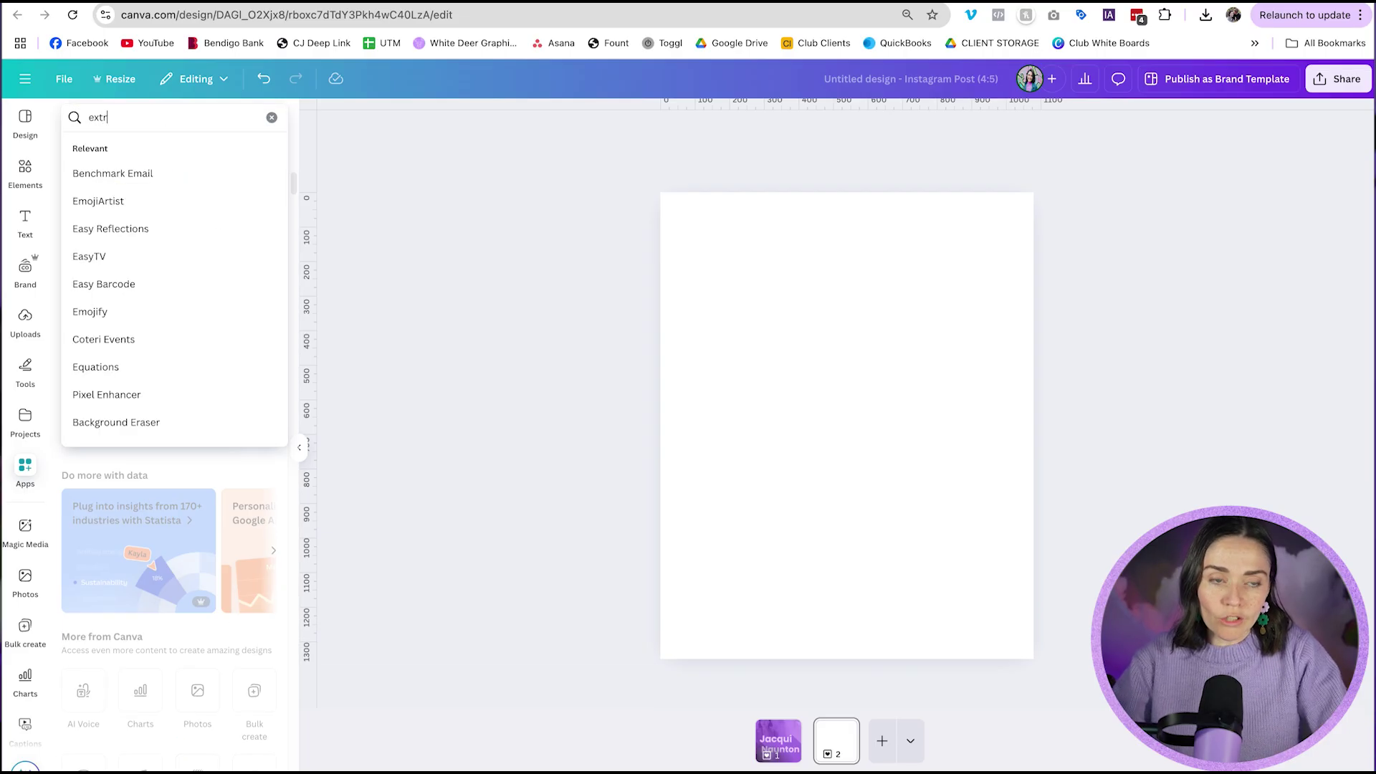
key("Return")
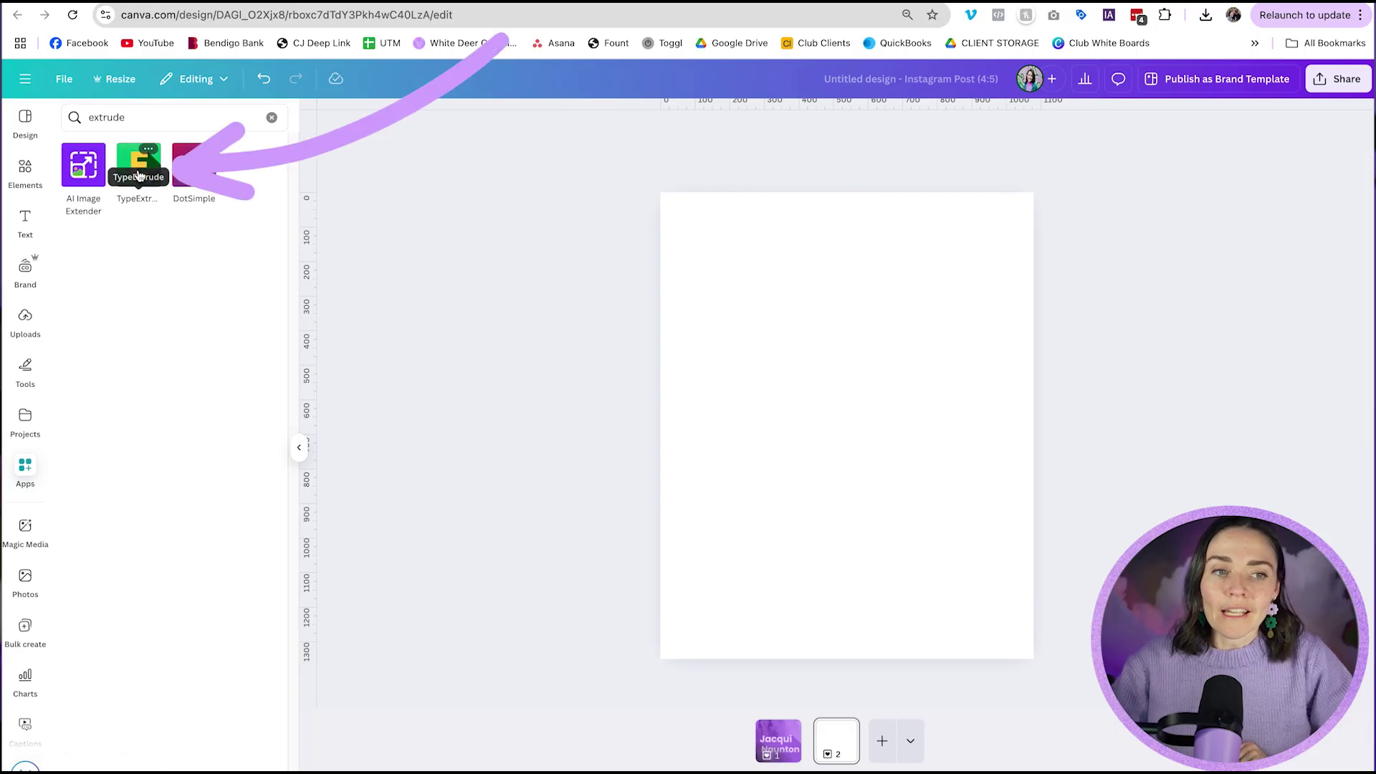
Open the TypeExtrude app and undo an accidental move of page one's name text.
left_click(135, 173)
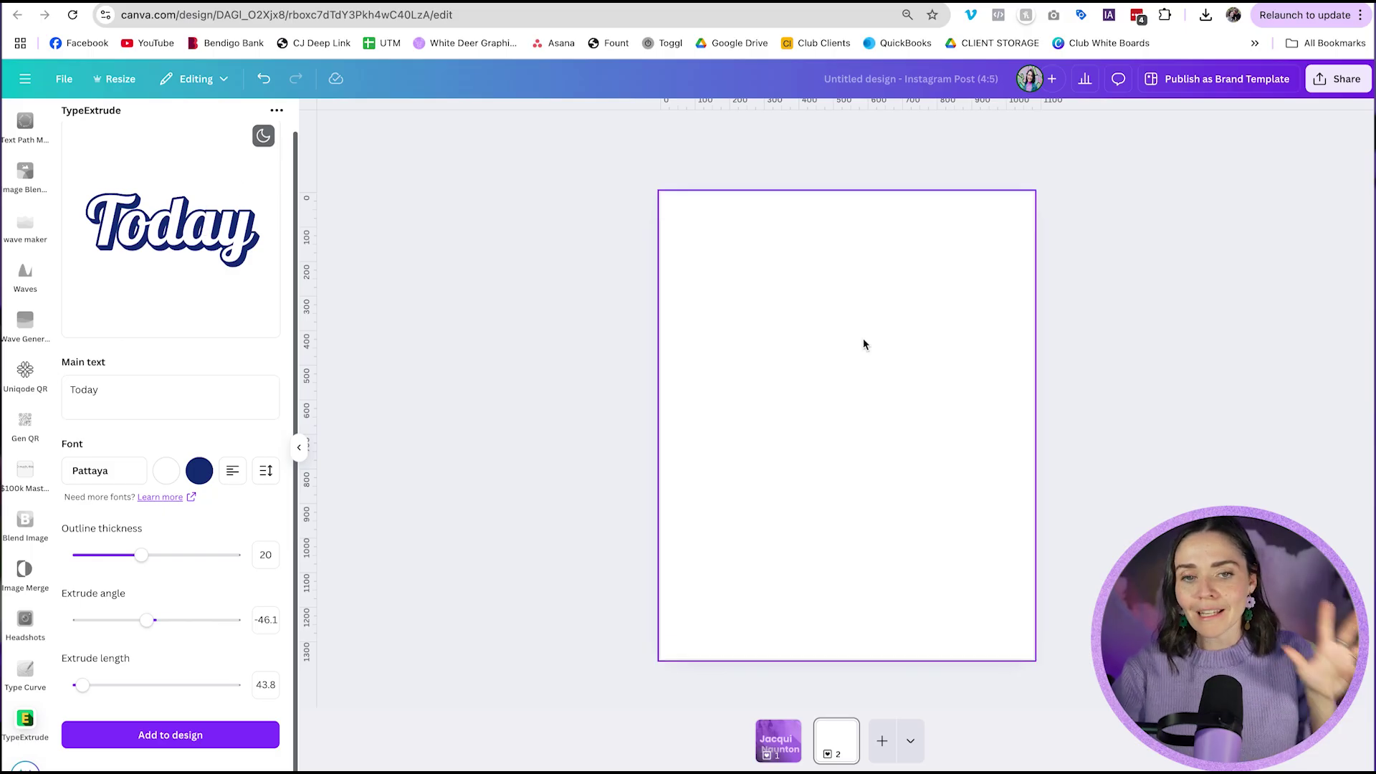
left_click(778, 740)
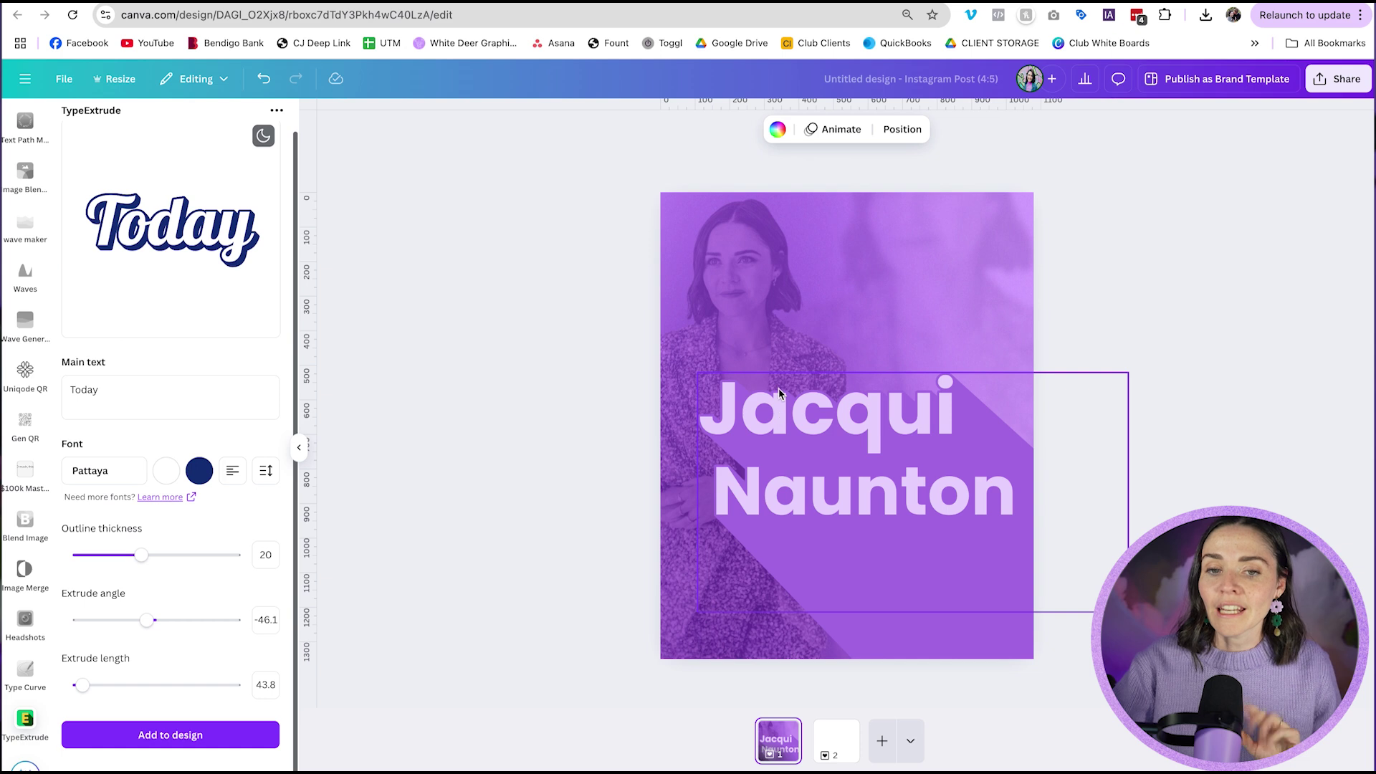
left_click(778, 369)
left_click_drag(778, 369, 753, 306)
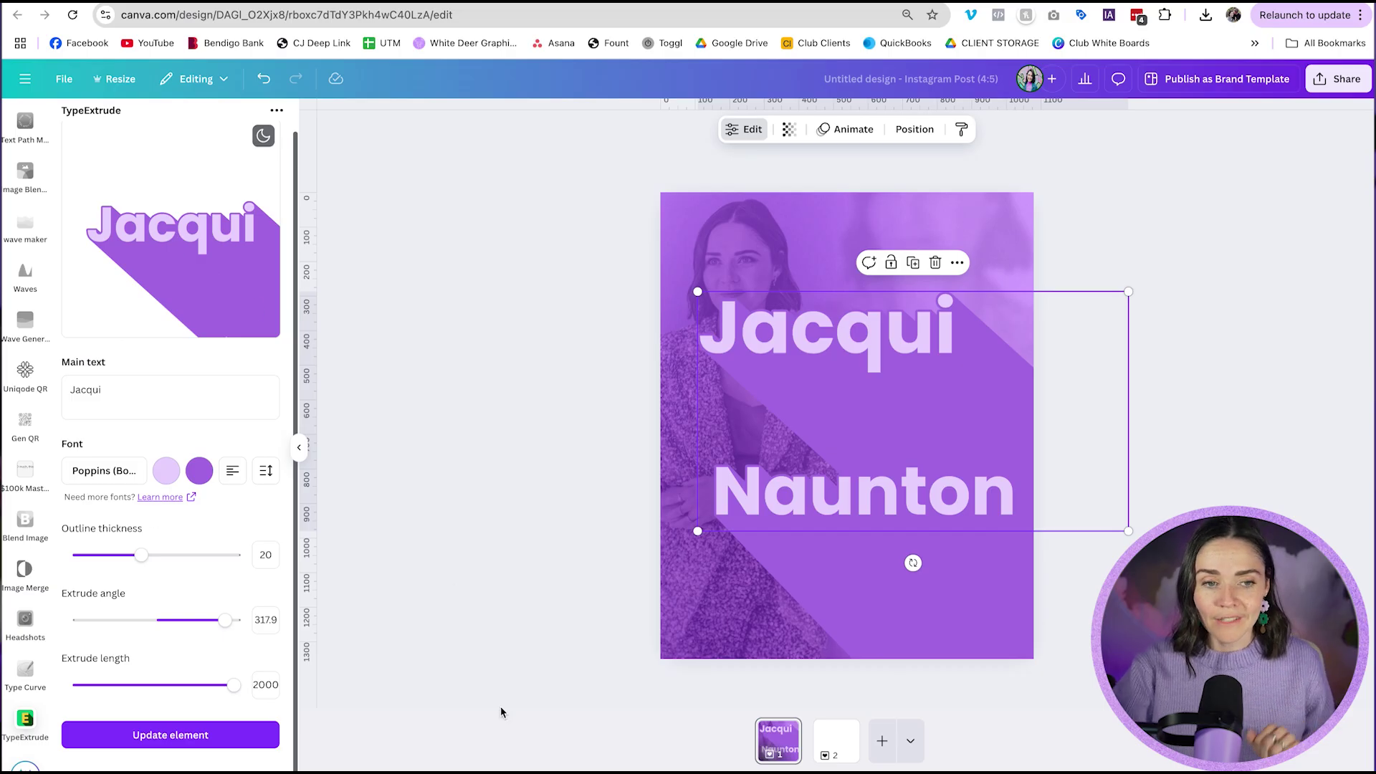
key("ctrl+z")
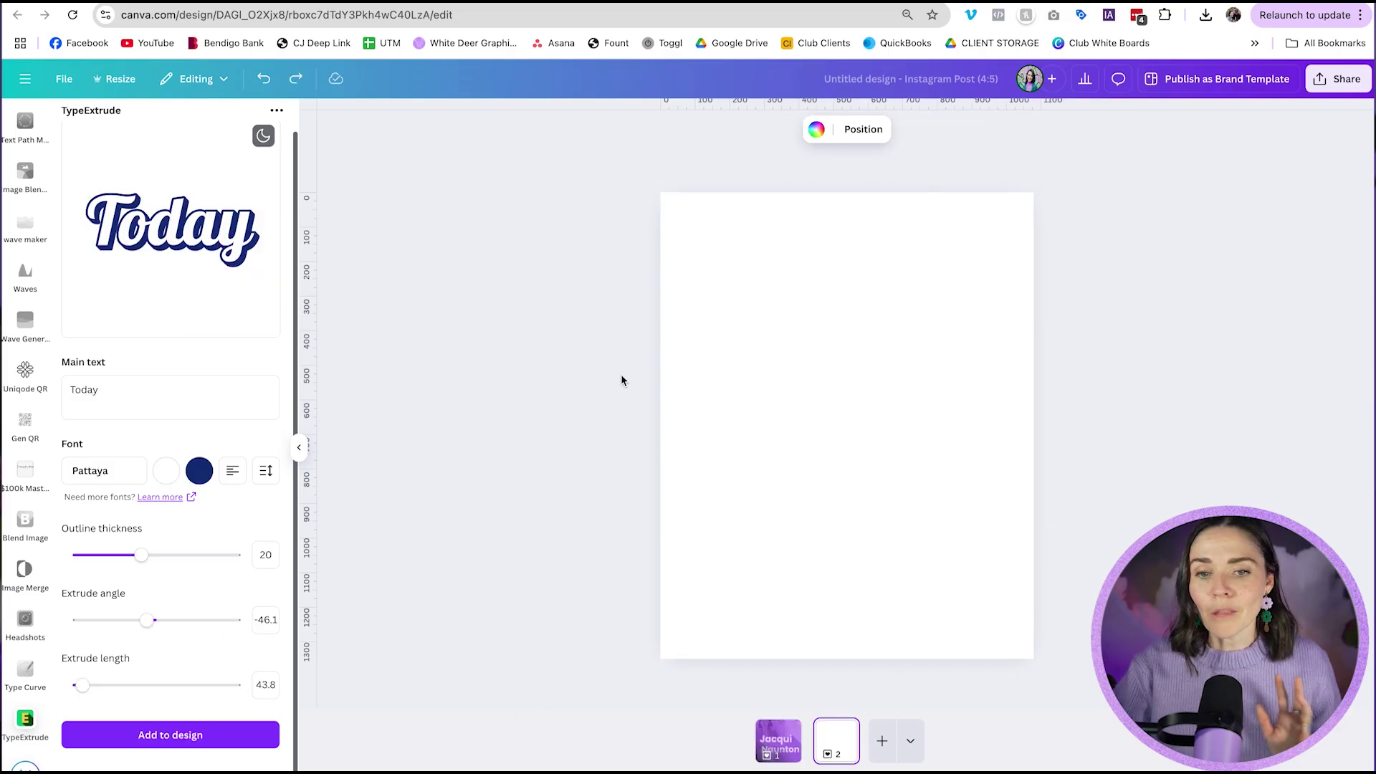
Replace the sample 'Today' with 'Design is', fixing the typo, and bring up the font list.
double_click(126, 392)
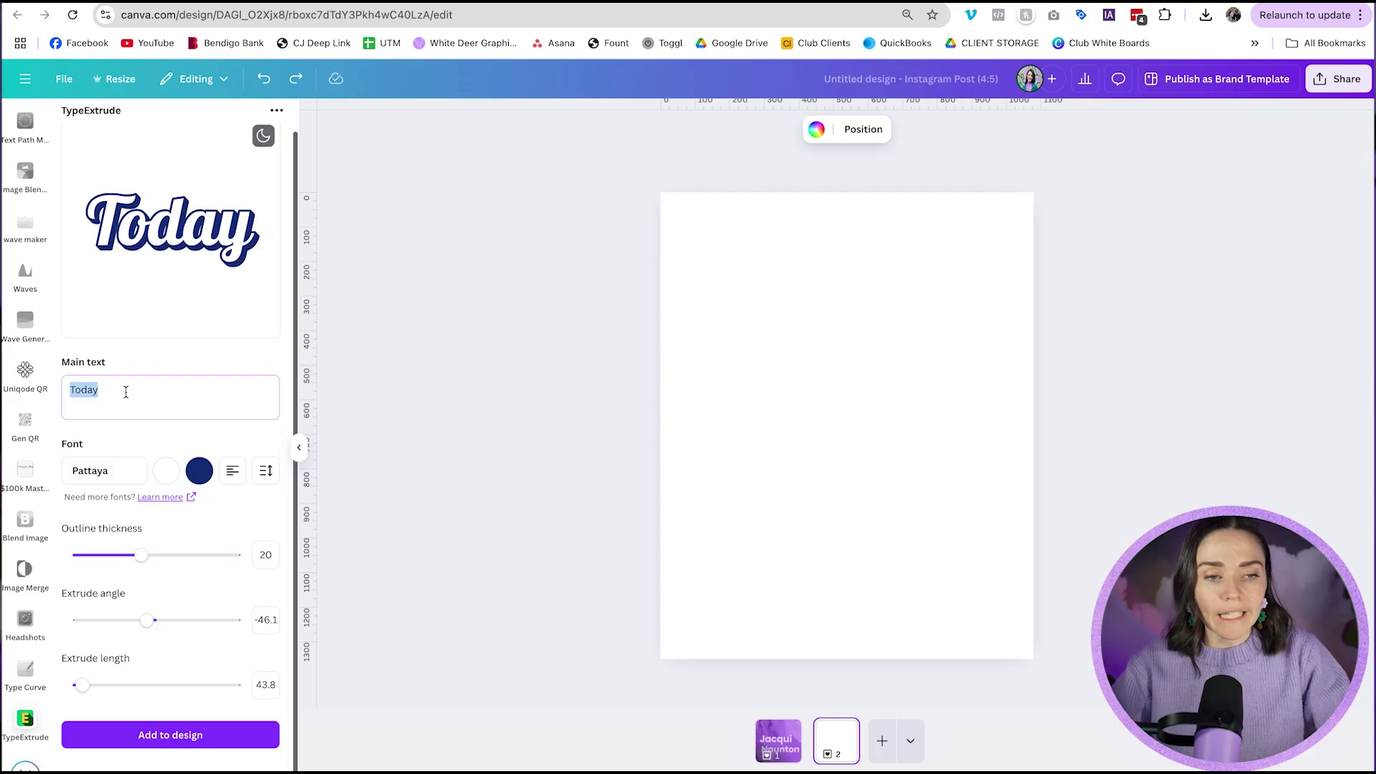
type("Desgin is")
key("BackSpace")
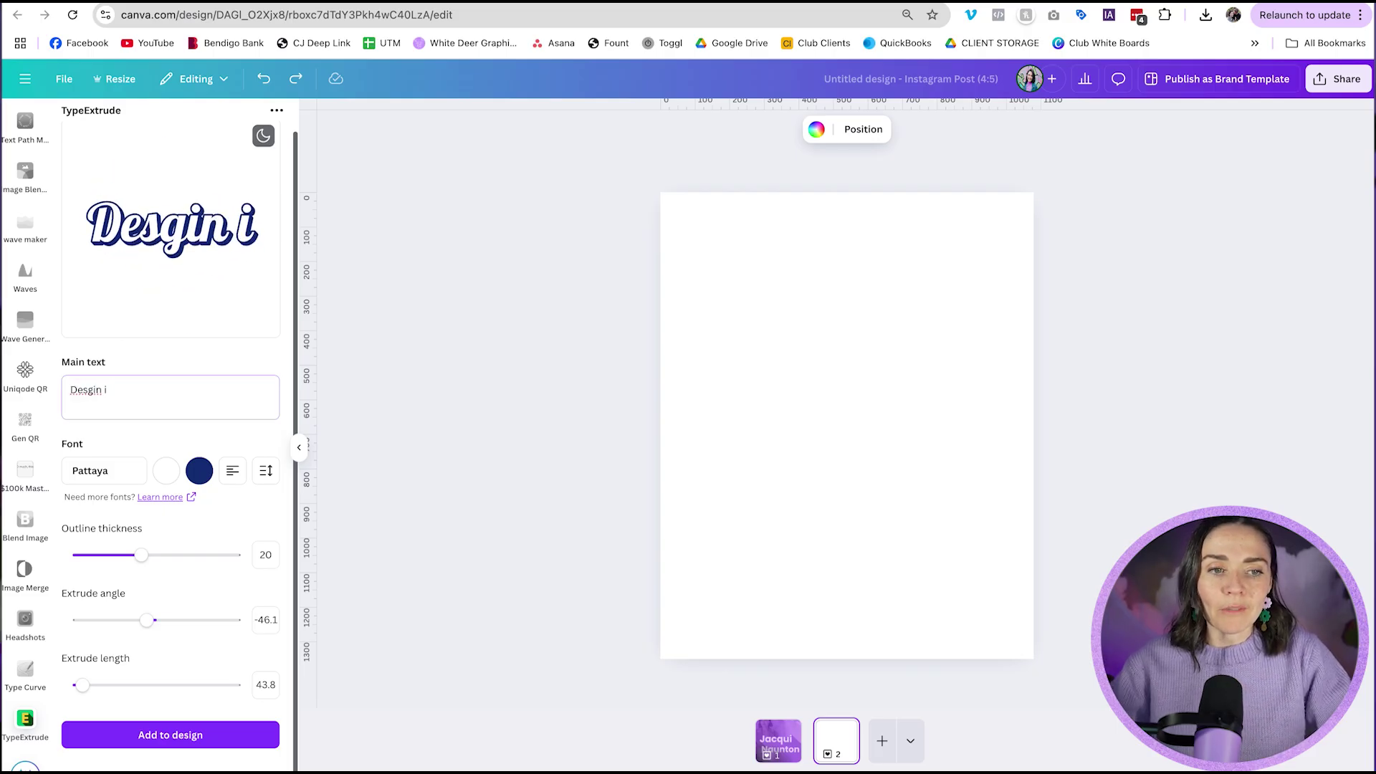
key("BackSpace")
key("BackSpace")
key("BackSpace")
key("BackSpace")
key("BackSpace")
type("ig")
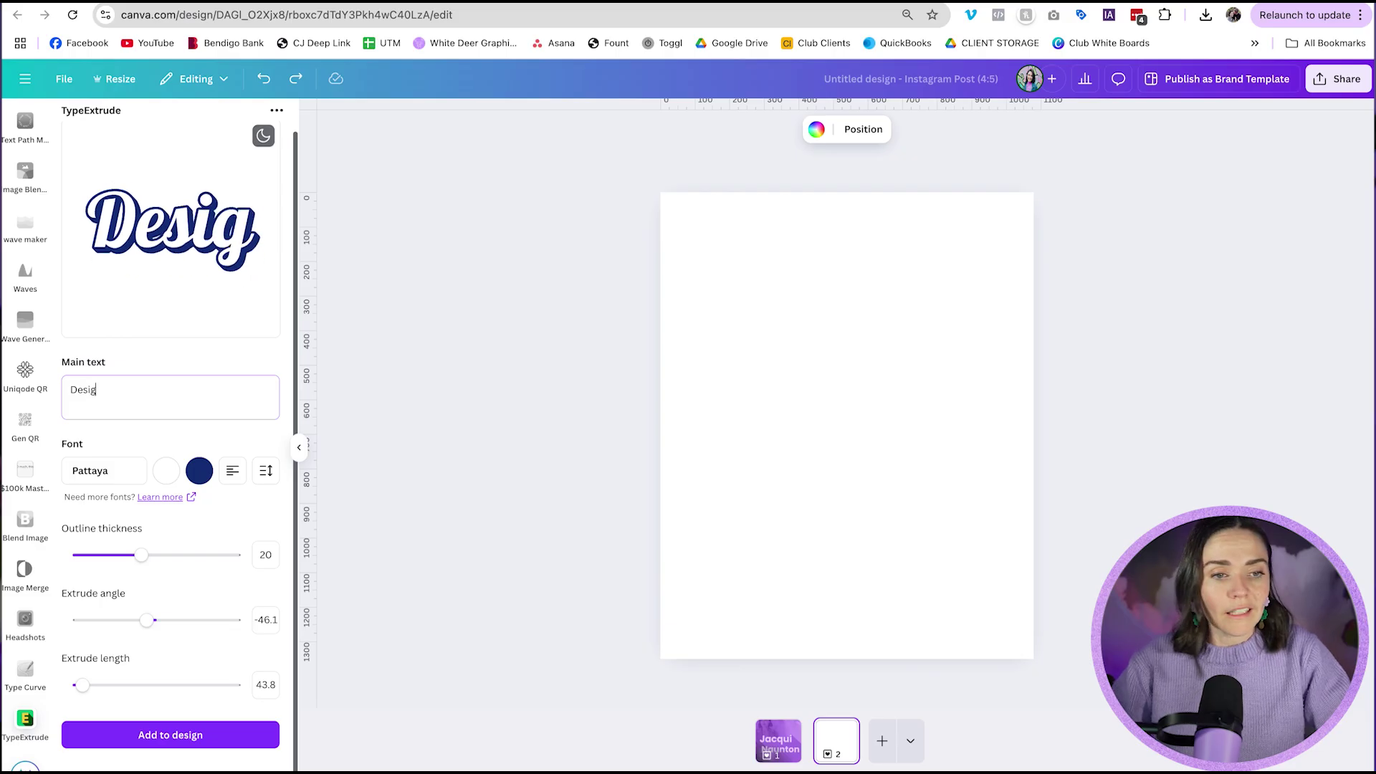
type("n is")
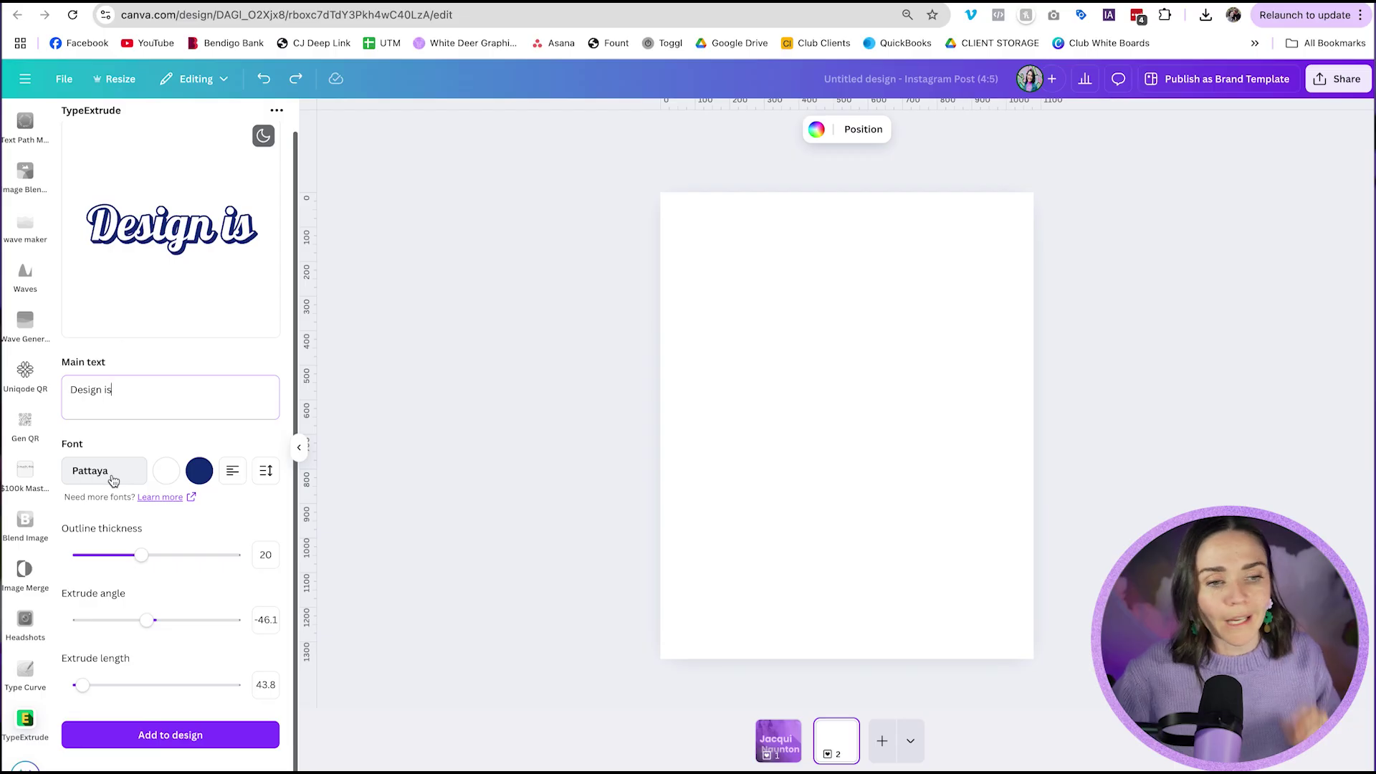
left_click(111, 478)
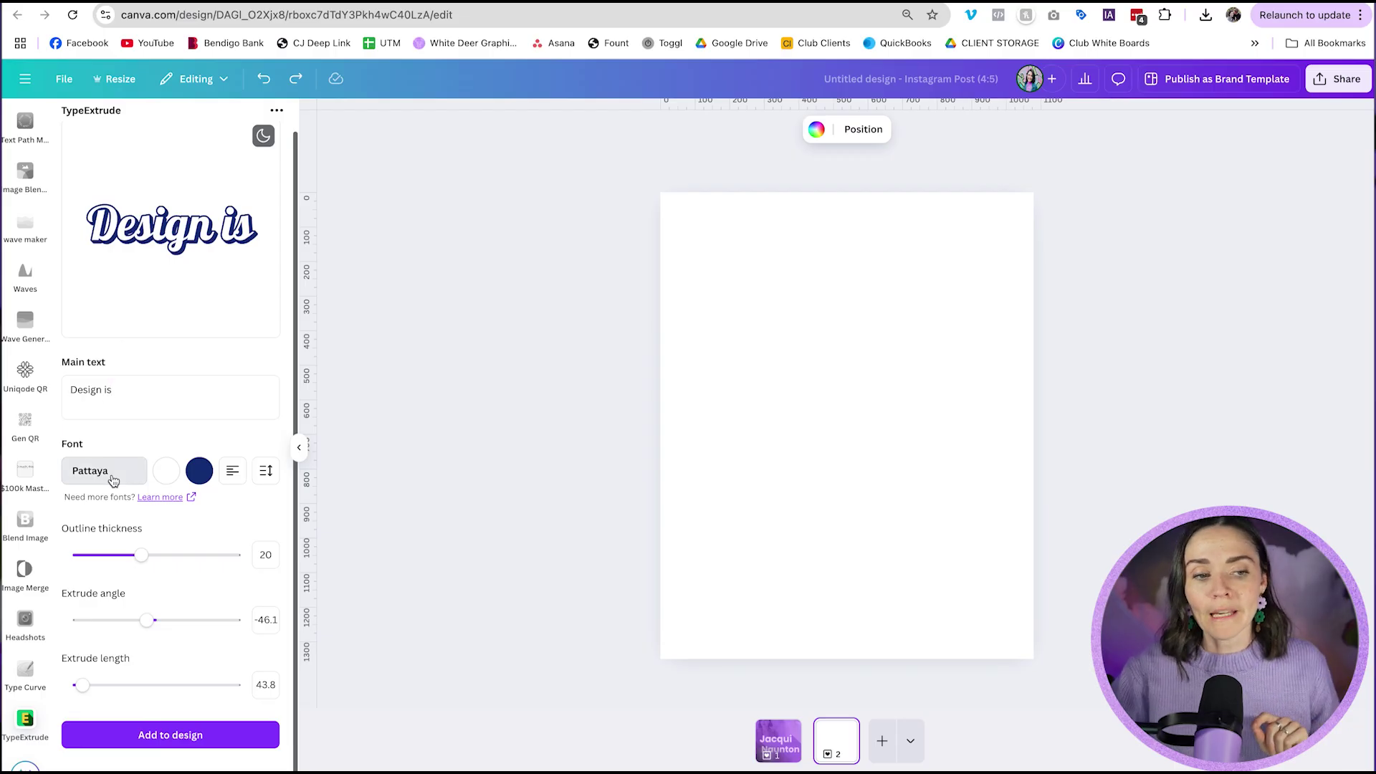
scroll(176, 343, "up", 20)
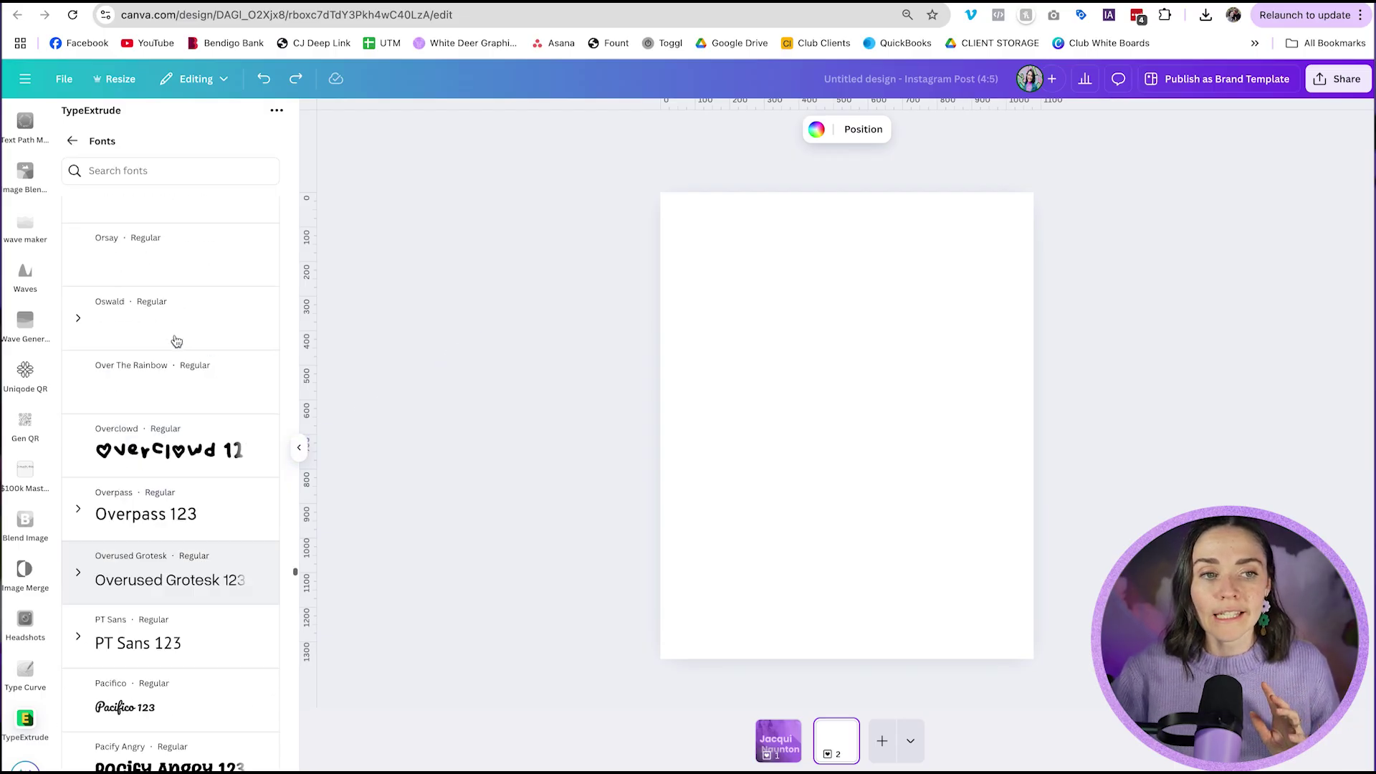
Switch the extruded text's font to Averia Serif Libre Bold.
left_click(171, 173)
type("popp")
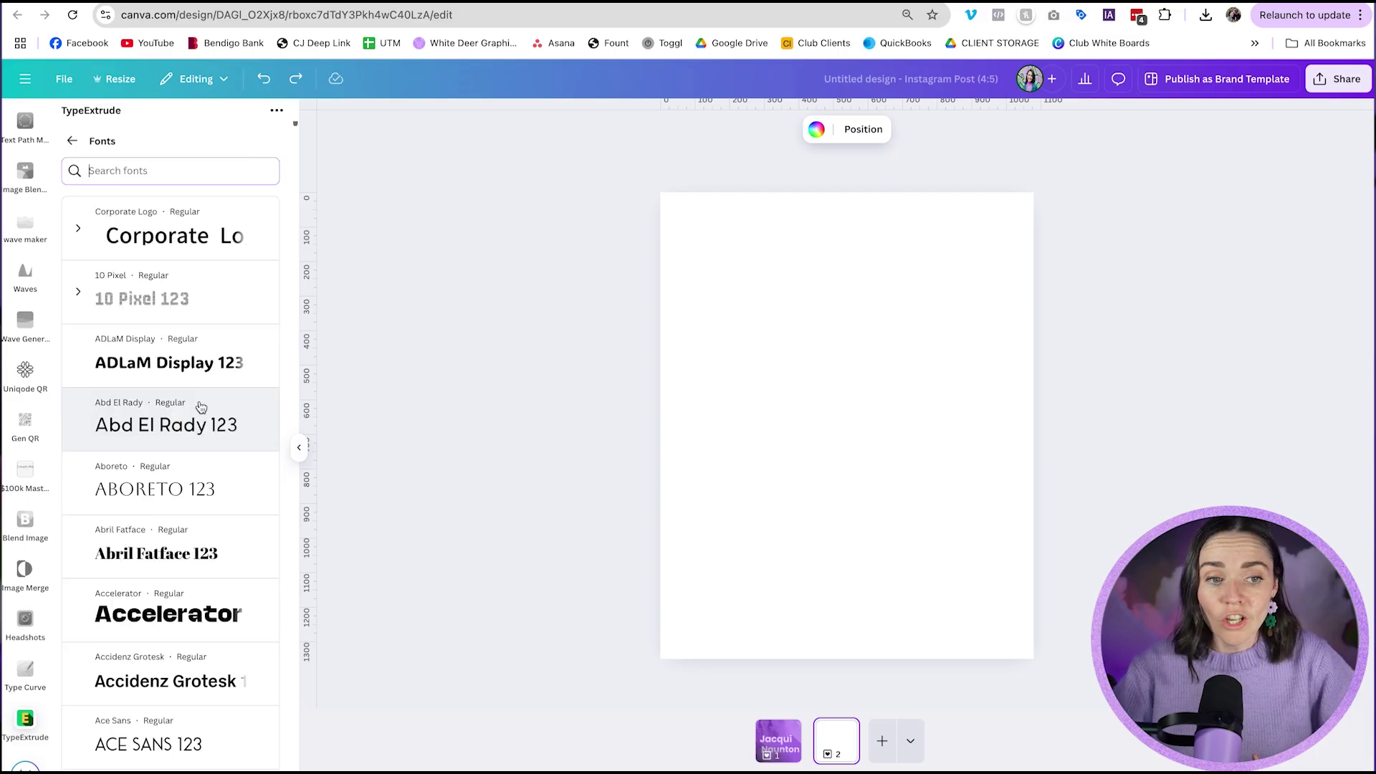
scroll(201, 357, "down", 3)
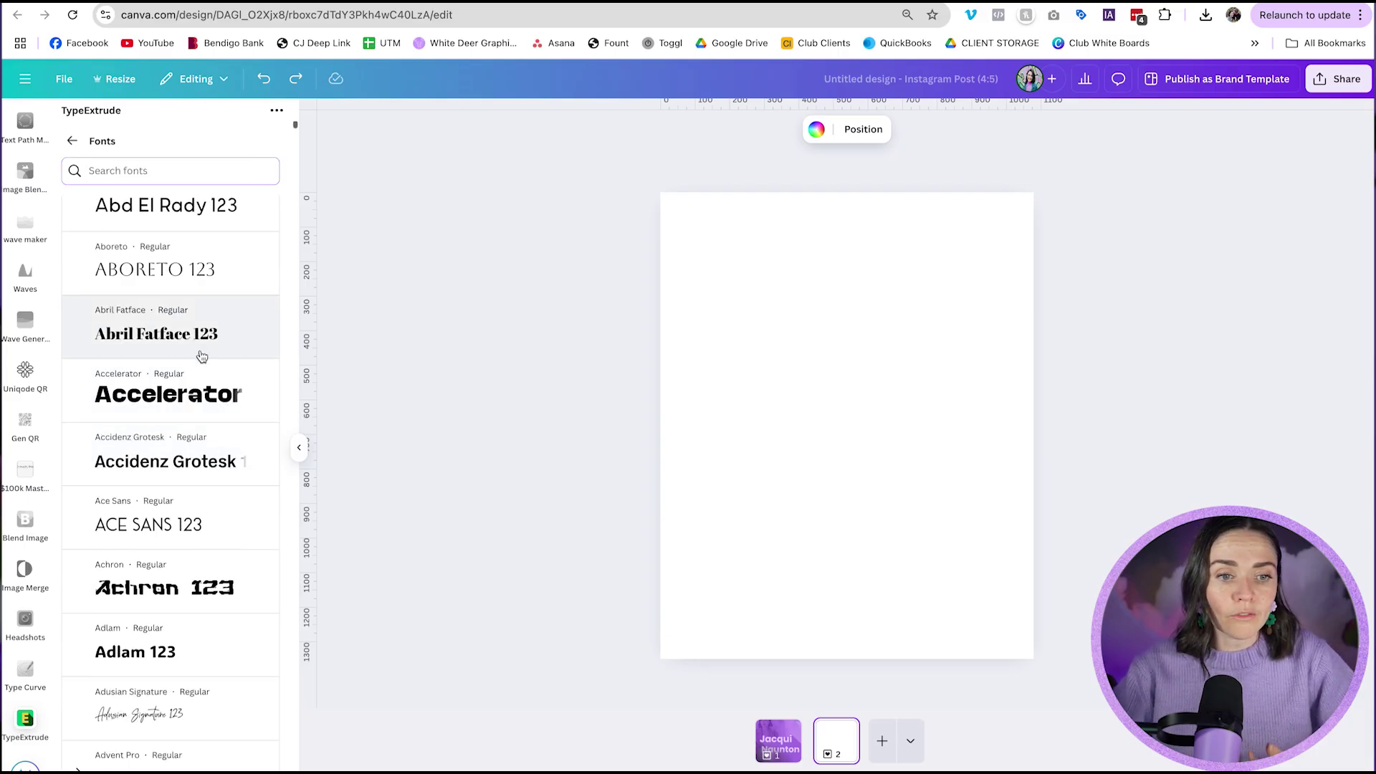
left_click(193, 276)
scroll(192, 285, "down", 20)
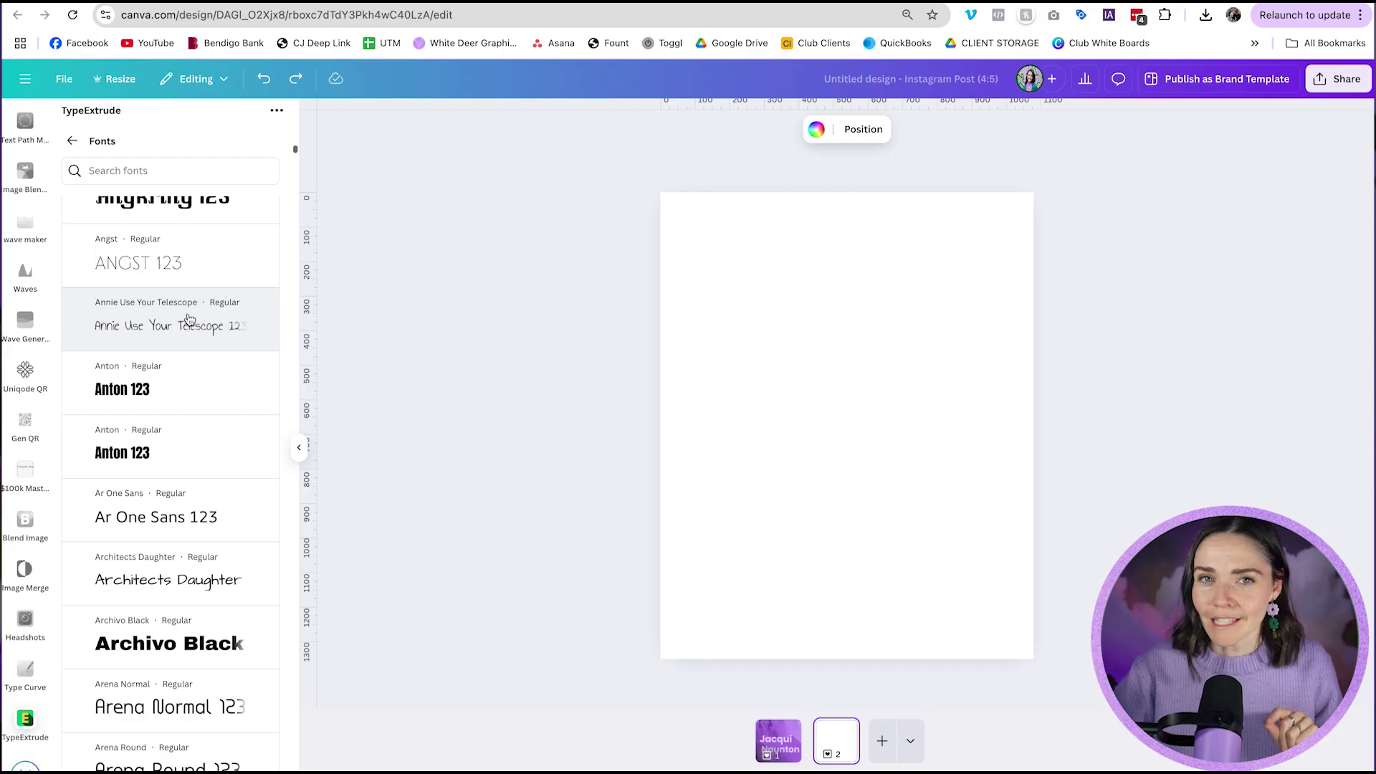
scroll(189, 319, "down", 10)
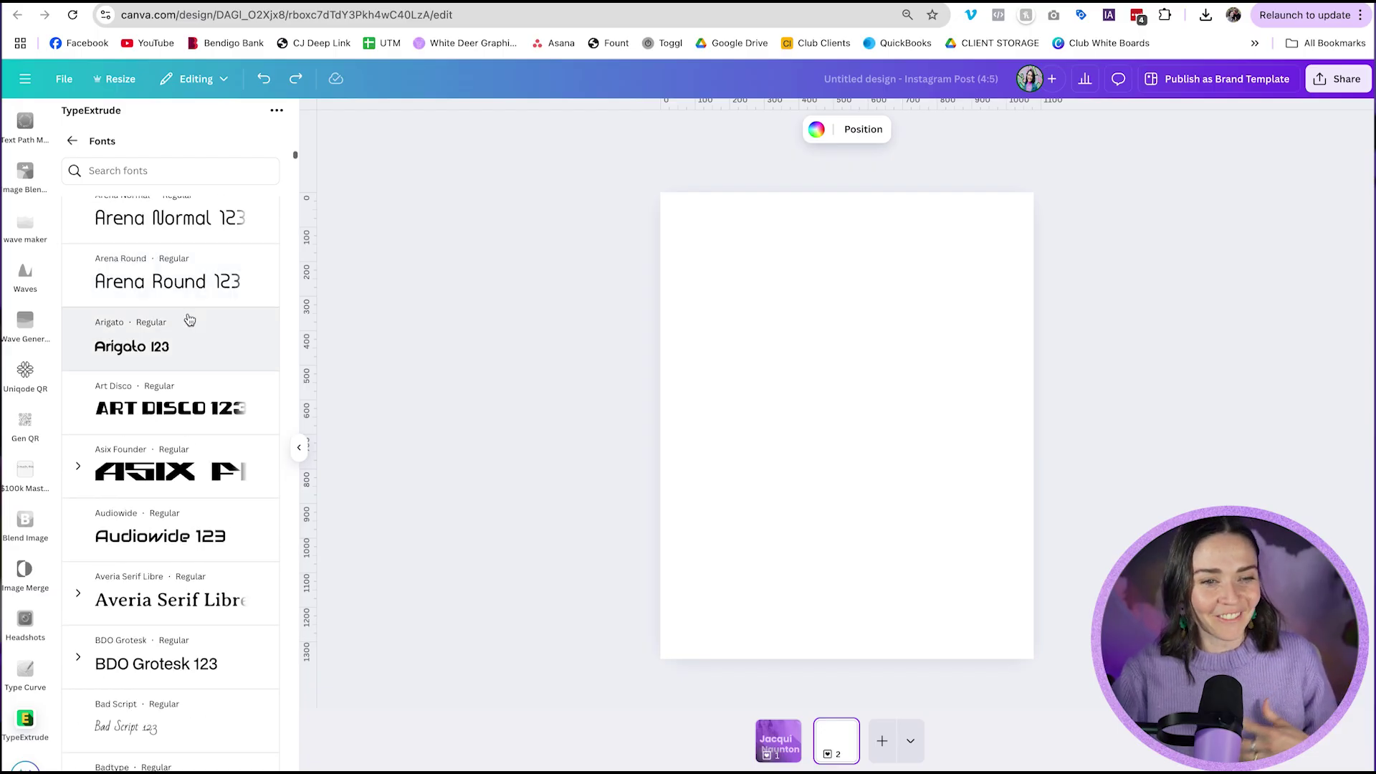
scroll(189, 319, "down", 1)
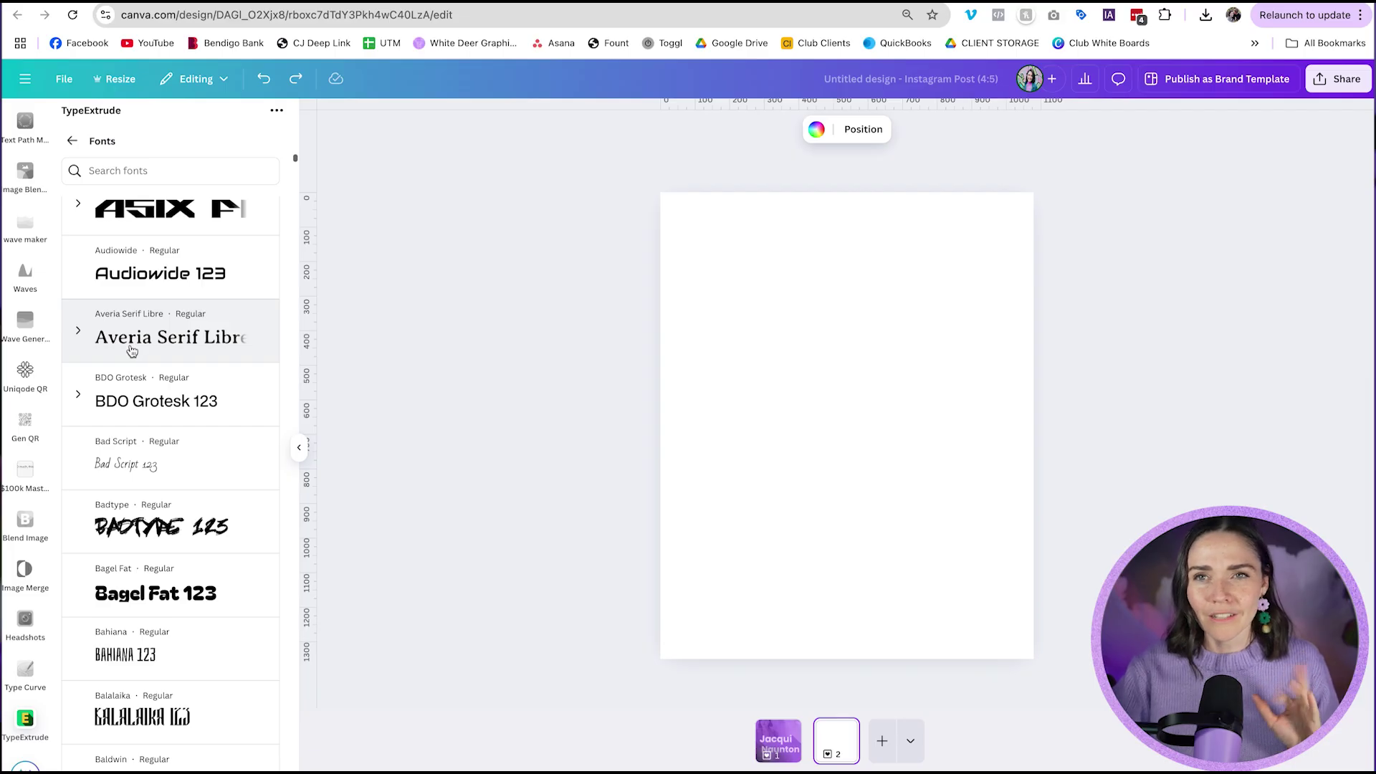
left_click(79, 332)
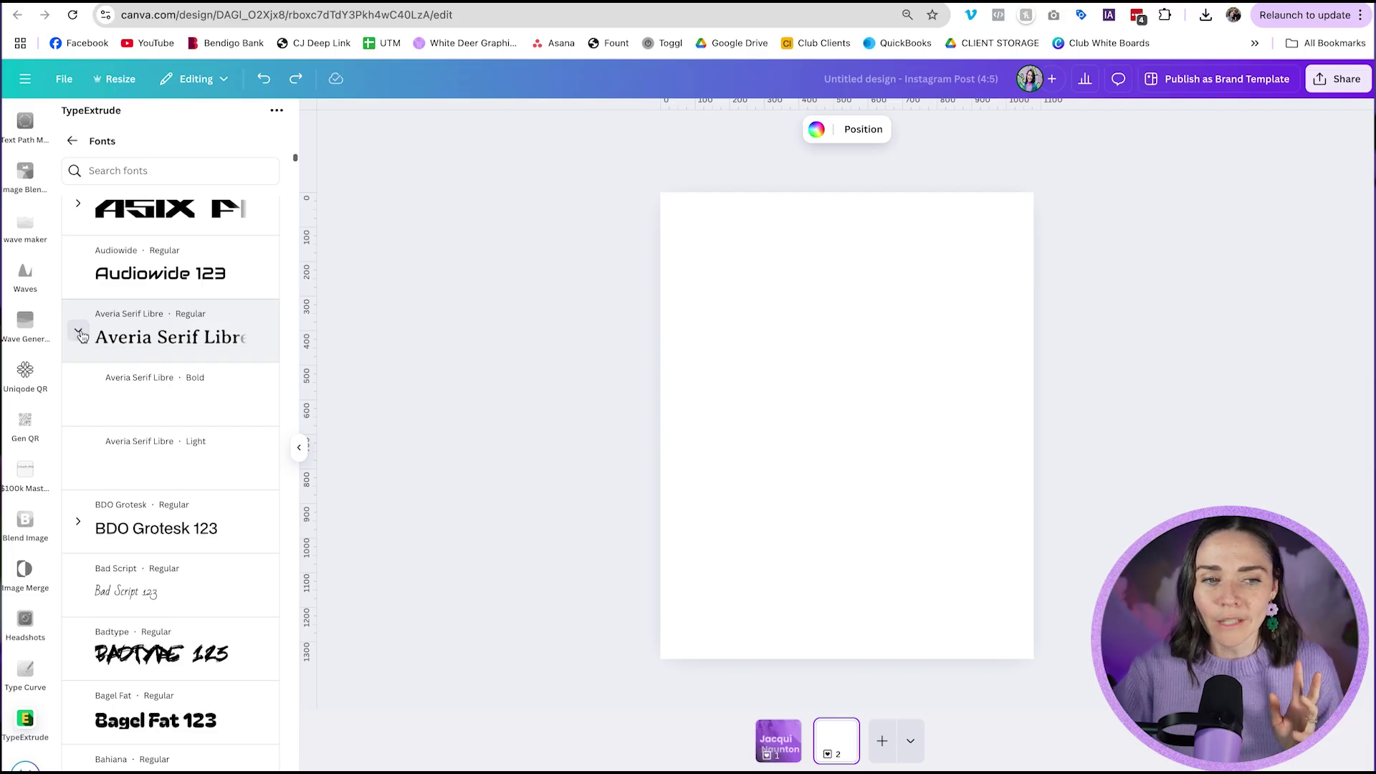
left_click(147, 400)
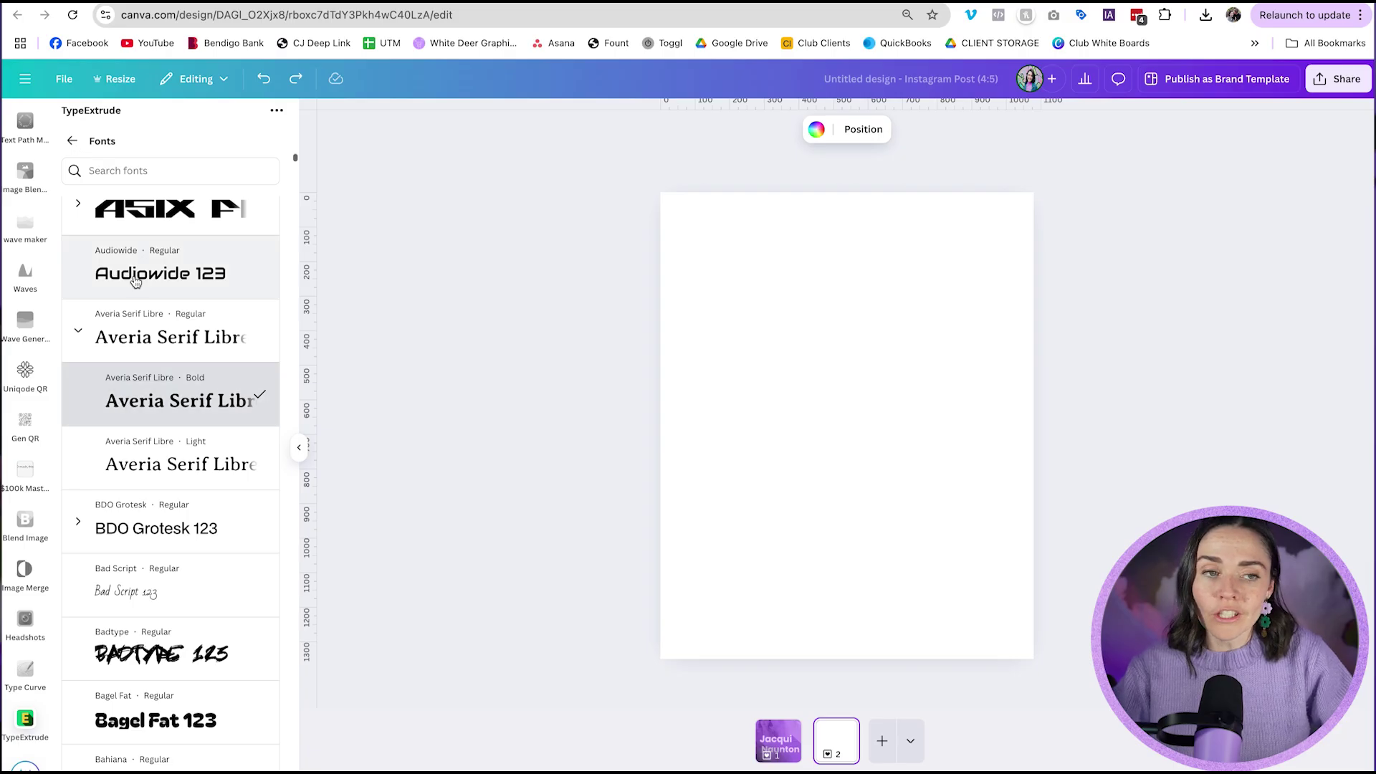
left_click(75, 142)
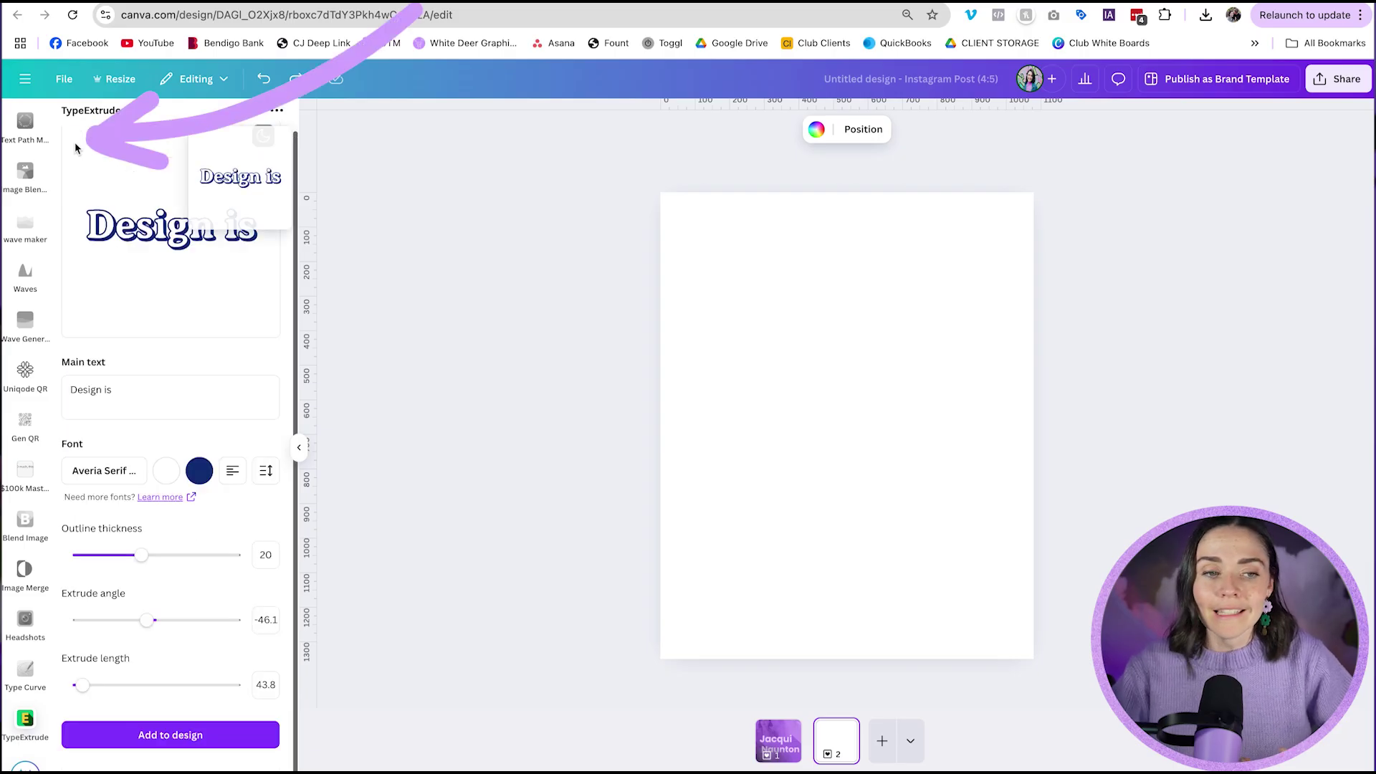
Give the 'Design is' text a mint green fill and a dark green outline.
left_click(165, 471)
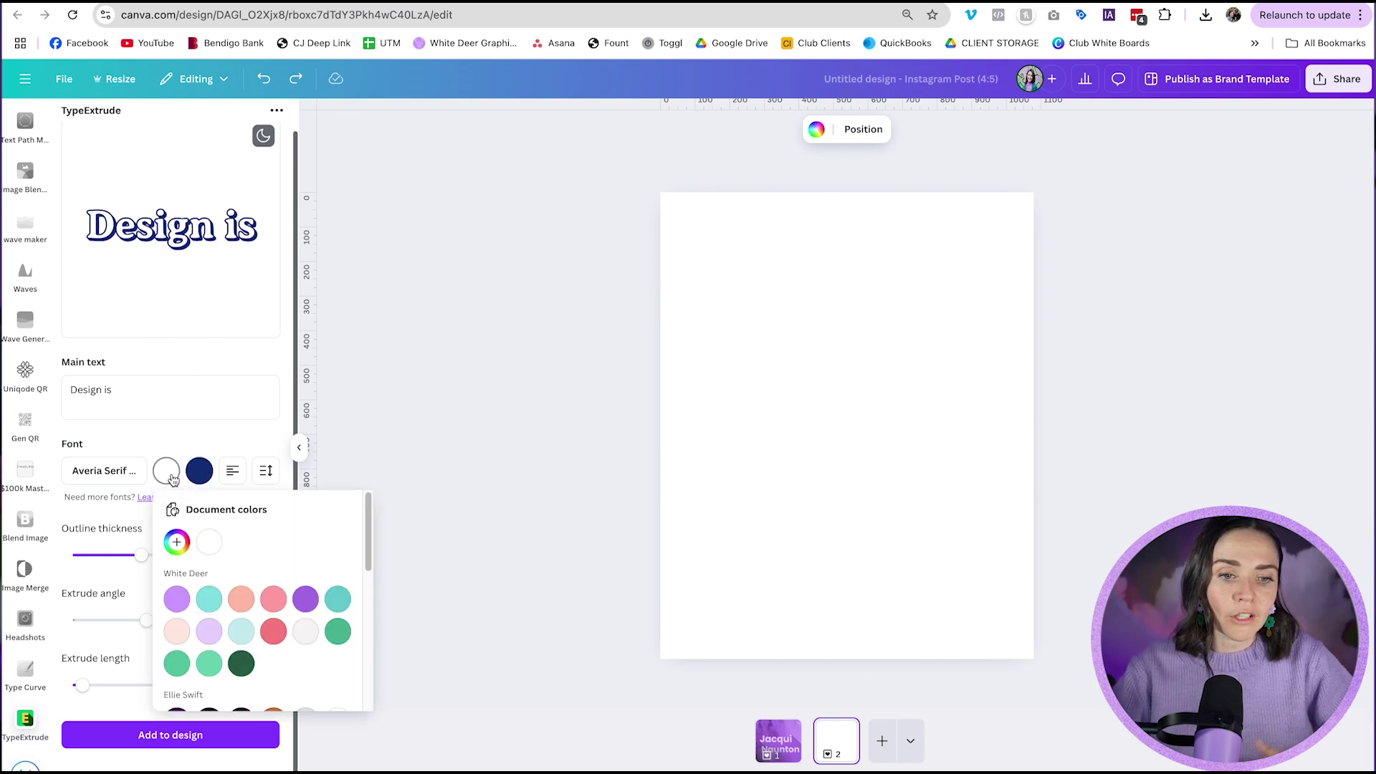
left_click(212, 665)
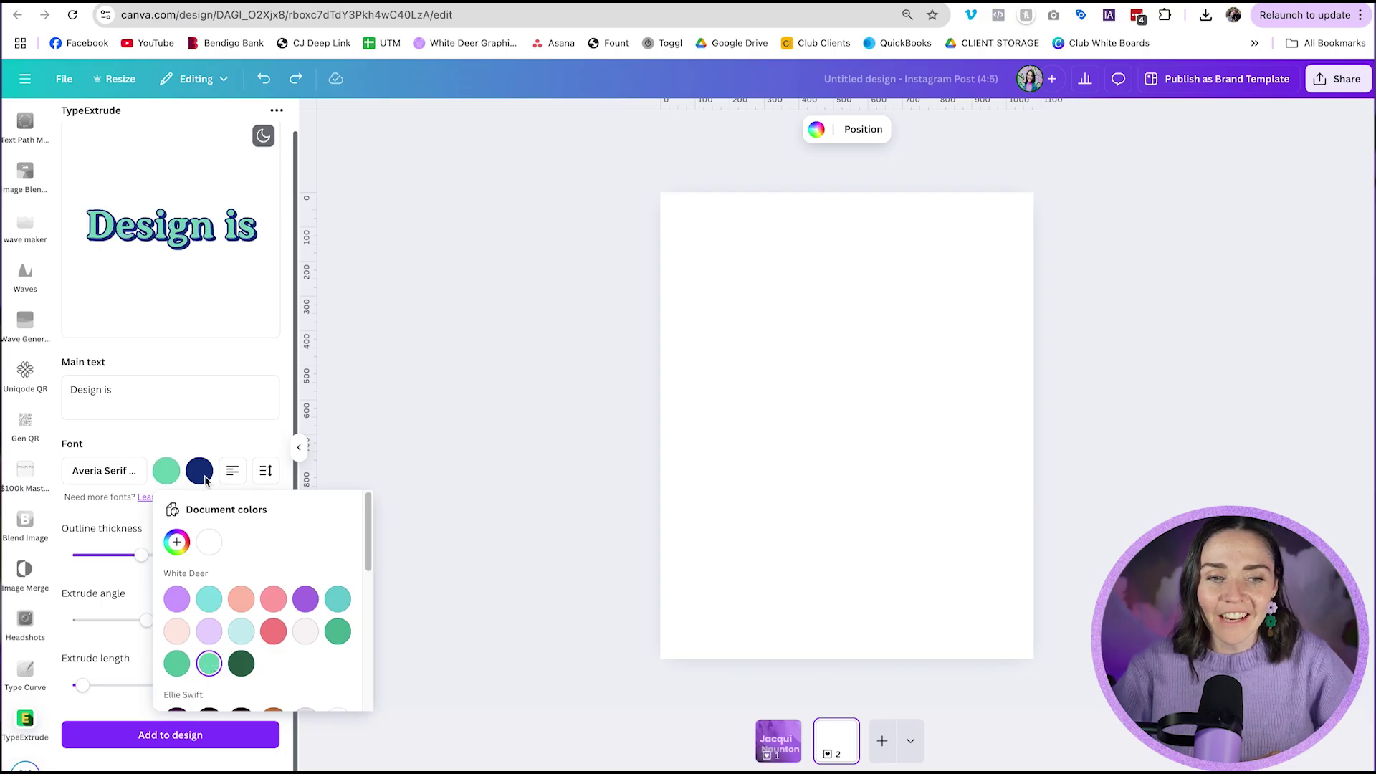
left_click(193, 486)
left_click(194, 486)
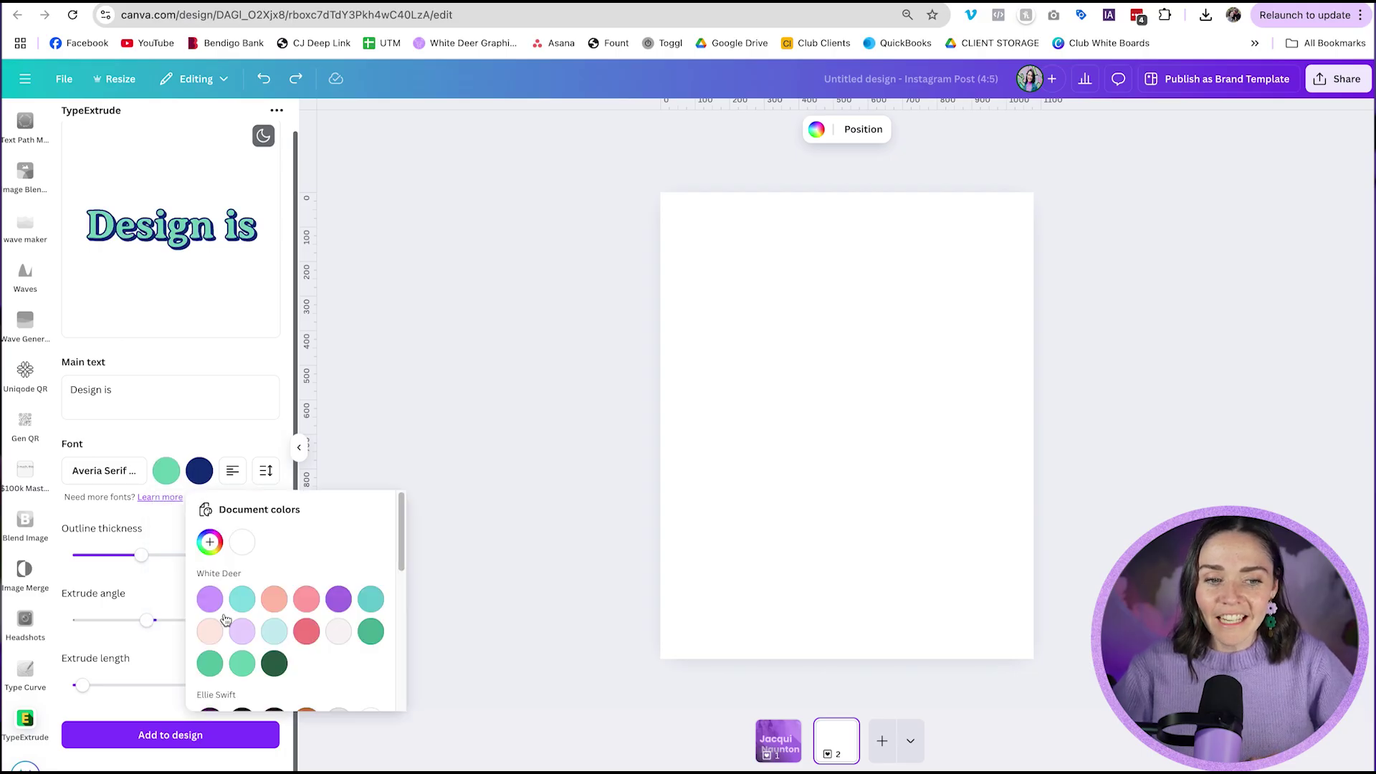
left_click(274, 663)
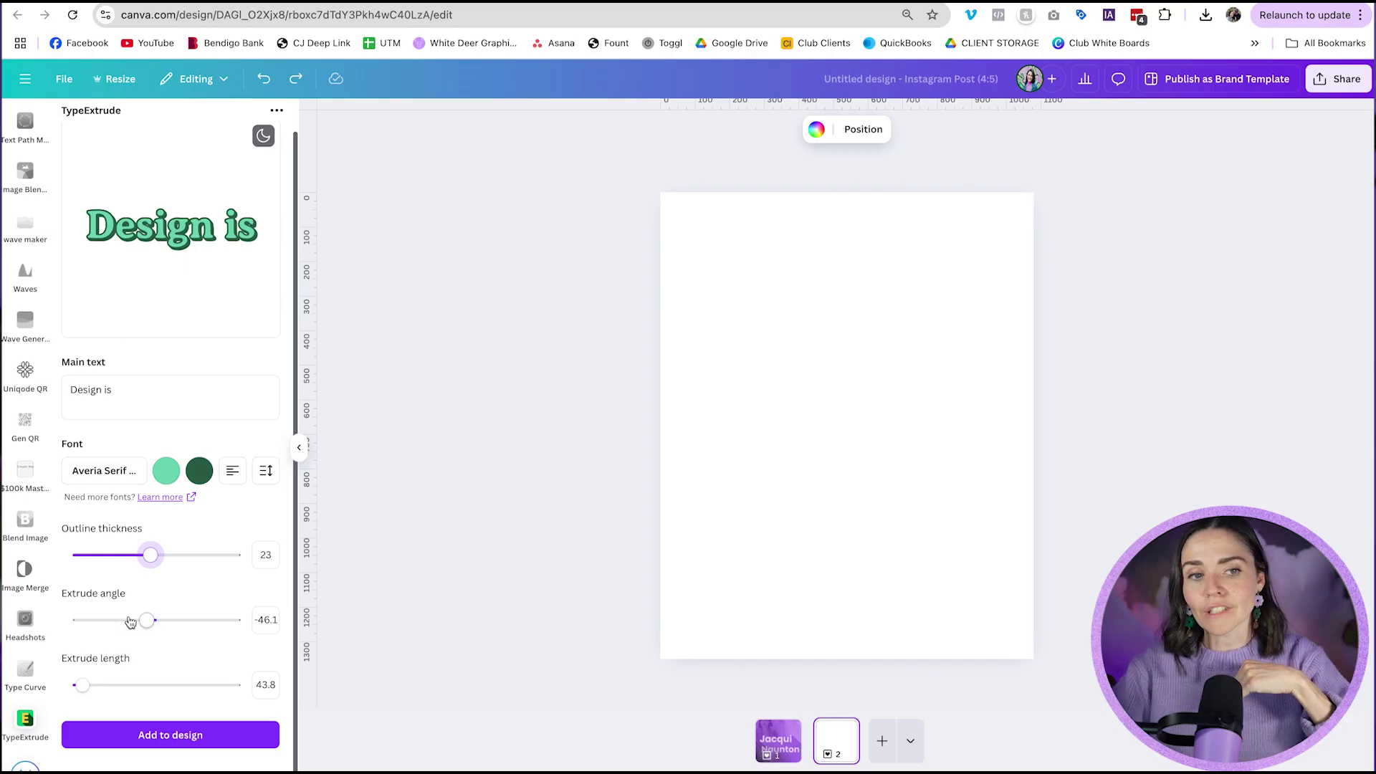
Set extrude angle -65.1 and length 2000, then add 'Design is' to the page enlarged.
left_click_drag(130, 622, 272, 621)
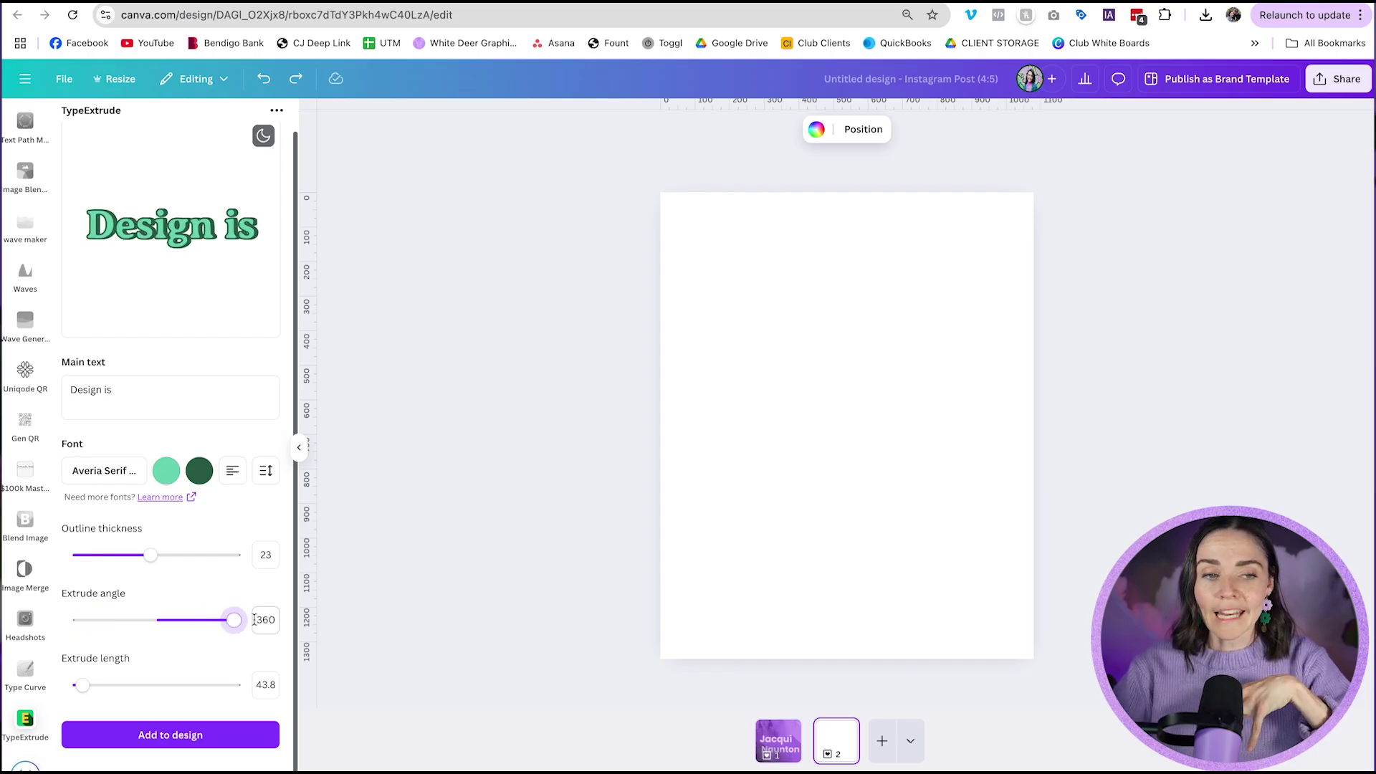
left_click_drag(183, 625, 143, 623)
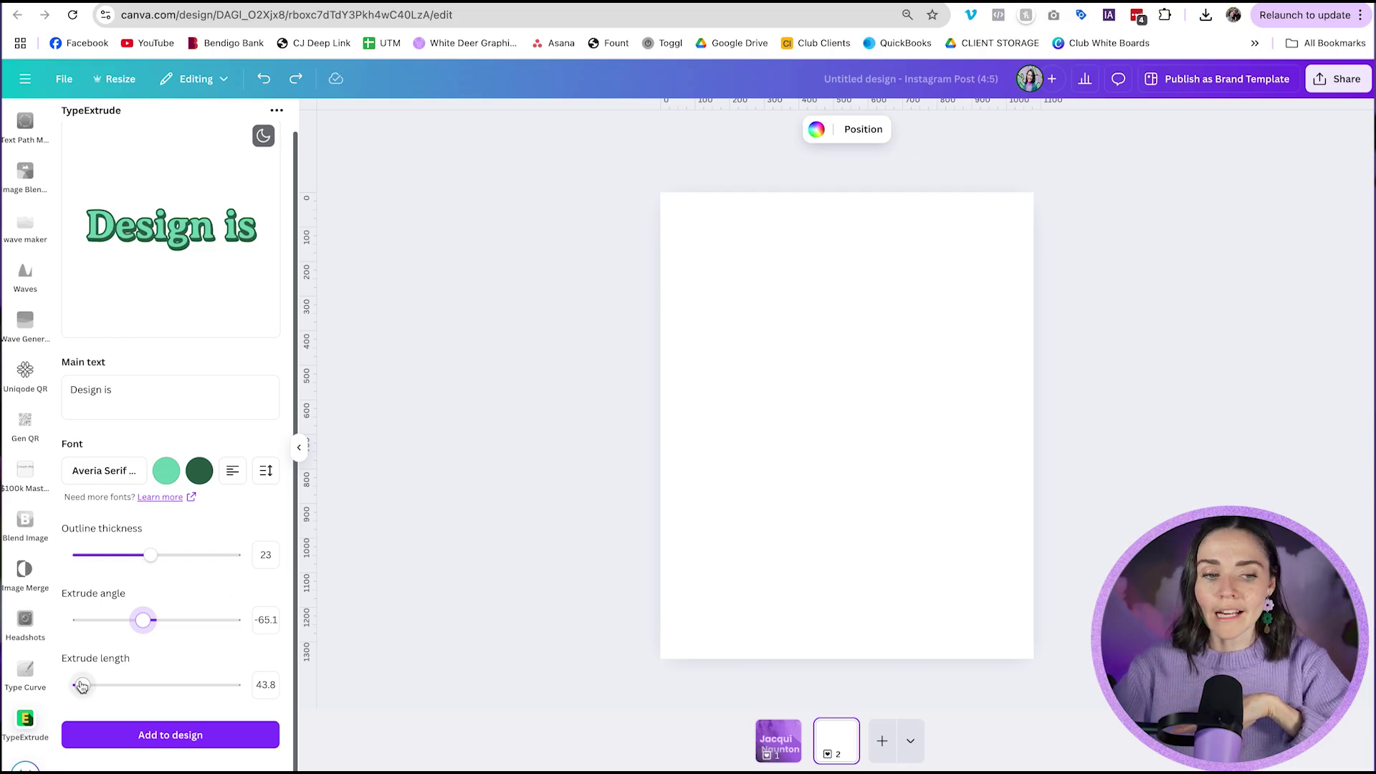
left_click_drag(82, 685, 273, 688)
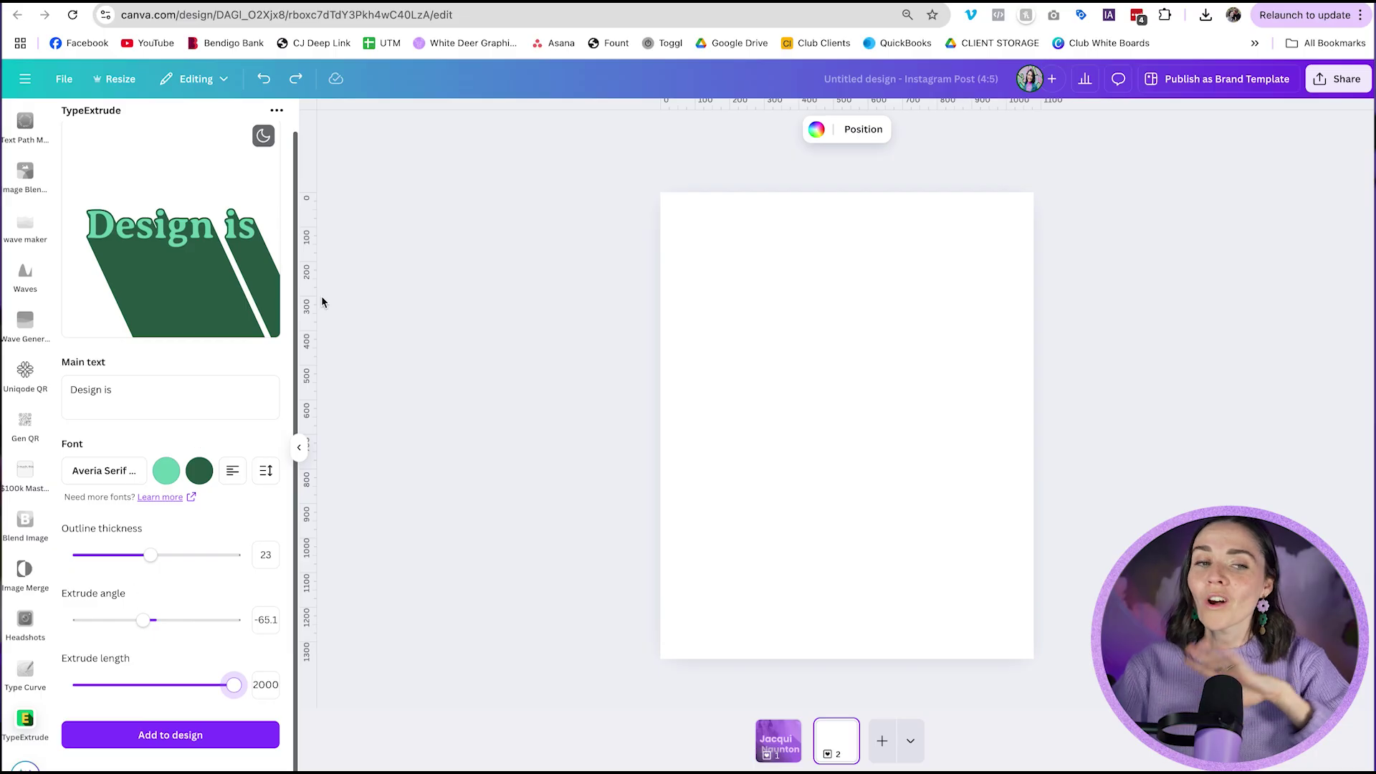
left_click(208, 736)
left_click_drag(880, 408, 937, 478)
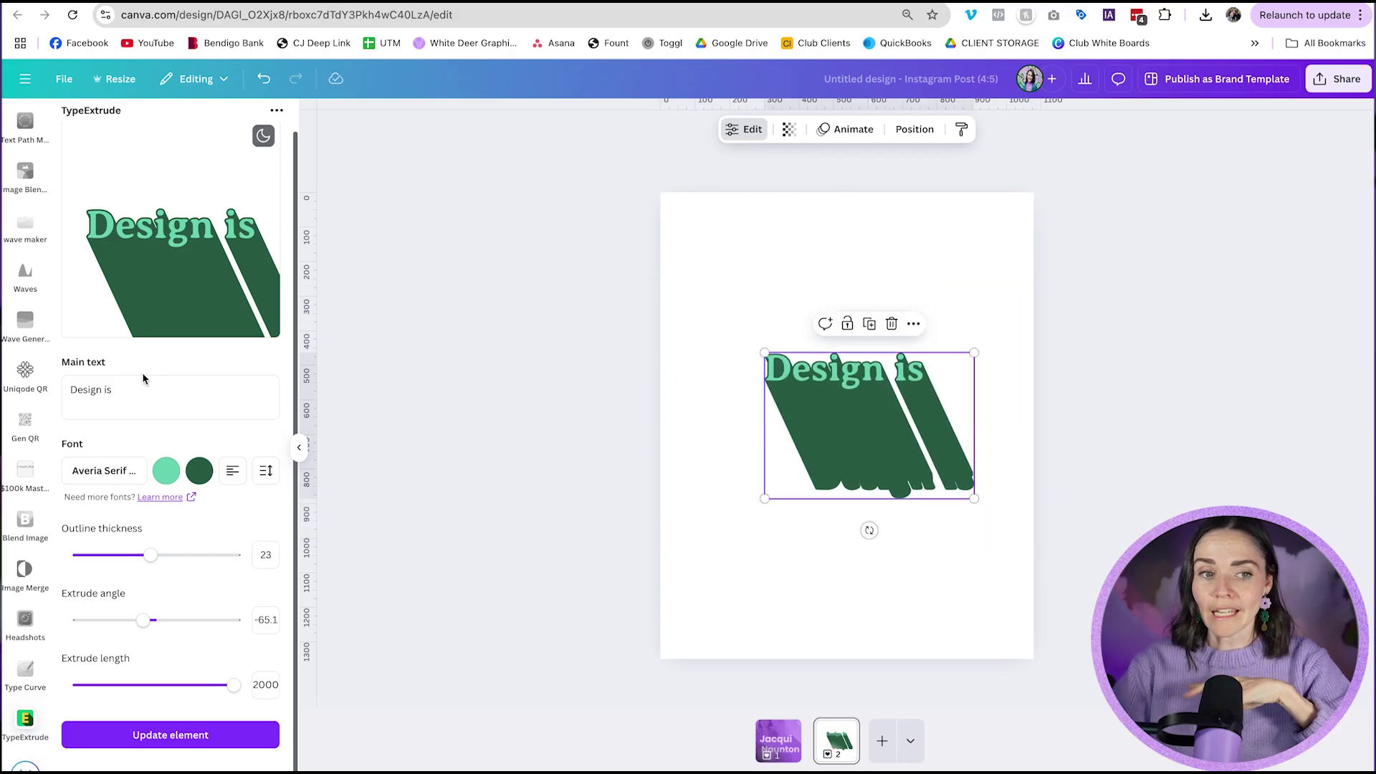
key("BackSpace")
key("BackSpace")
type("are")
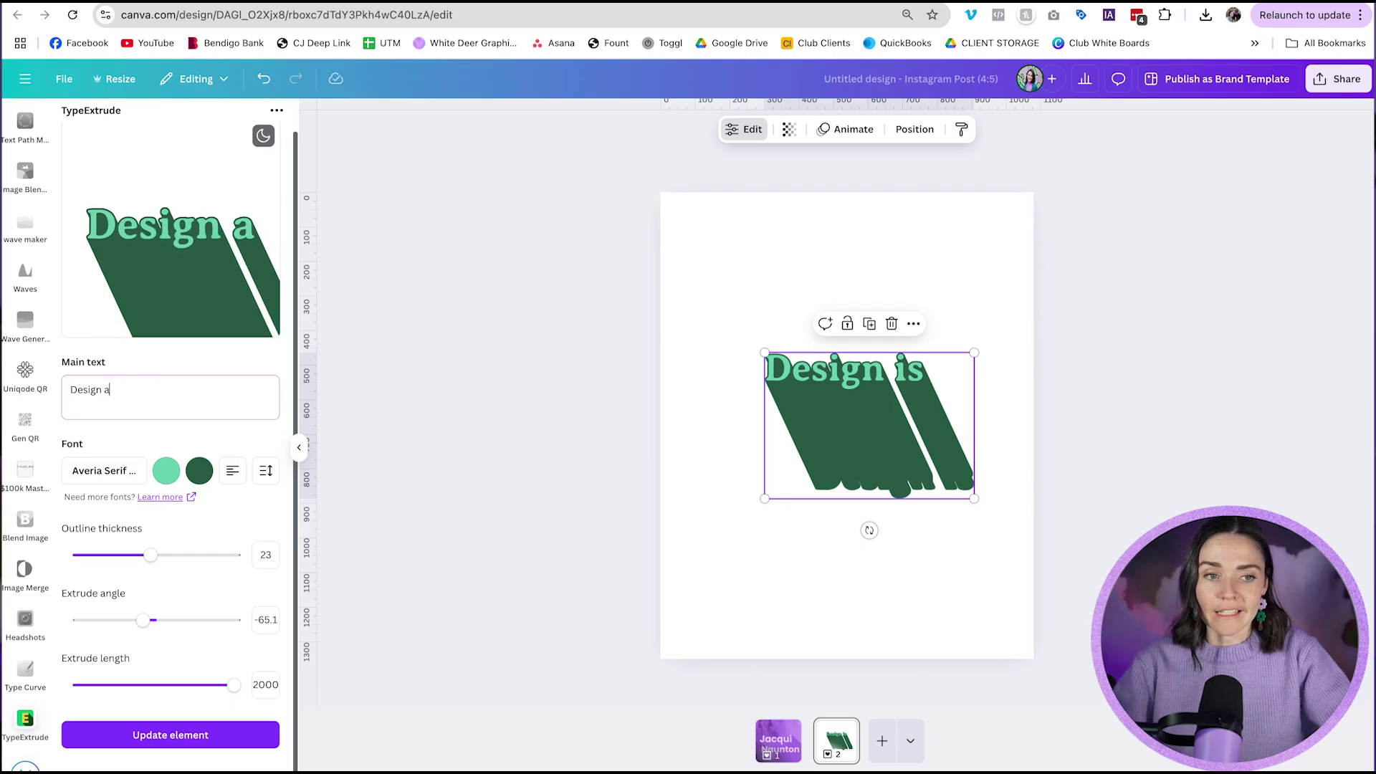
left_click(164, 737)
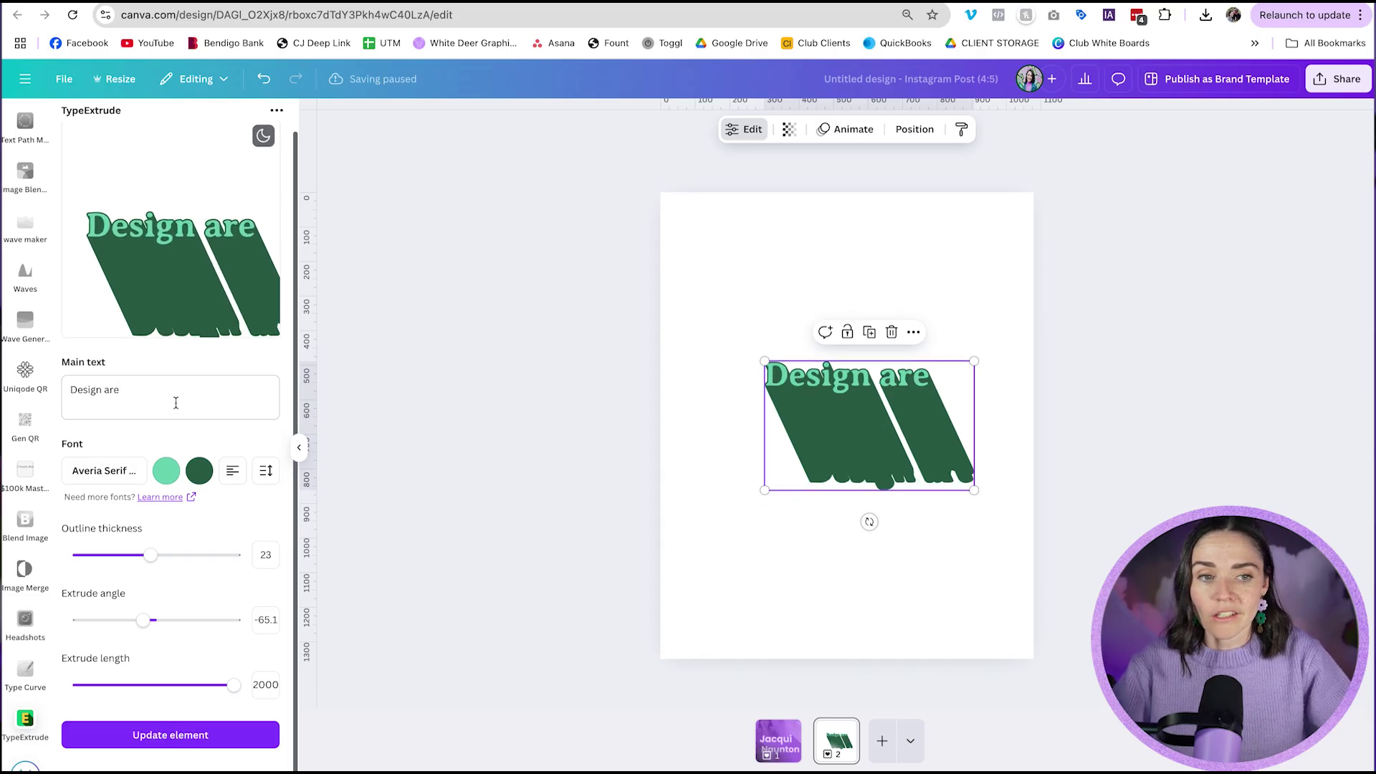
key("ctrl+z")
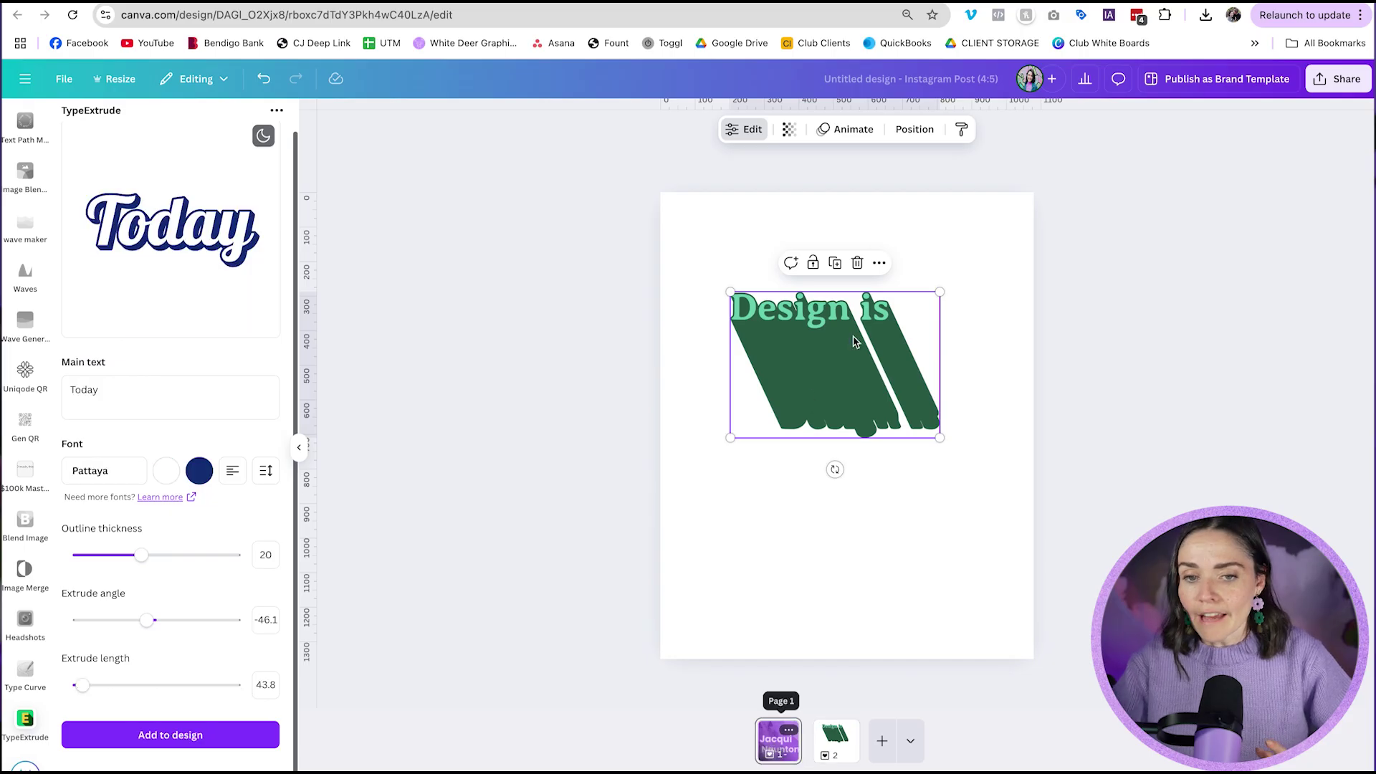
key("ctrl+z")
left_click(925, 556)
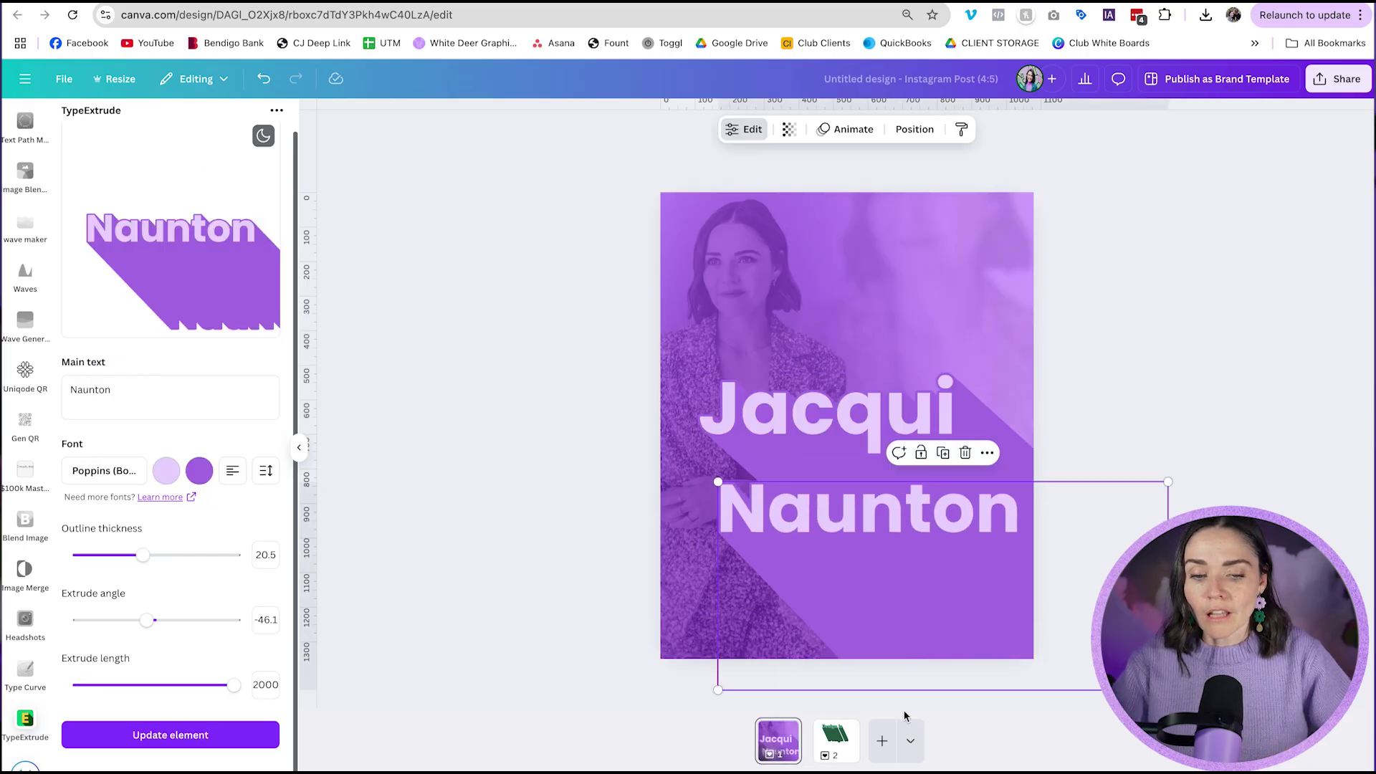
left_click(835, 735)
left_click(853, 344)
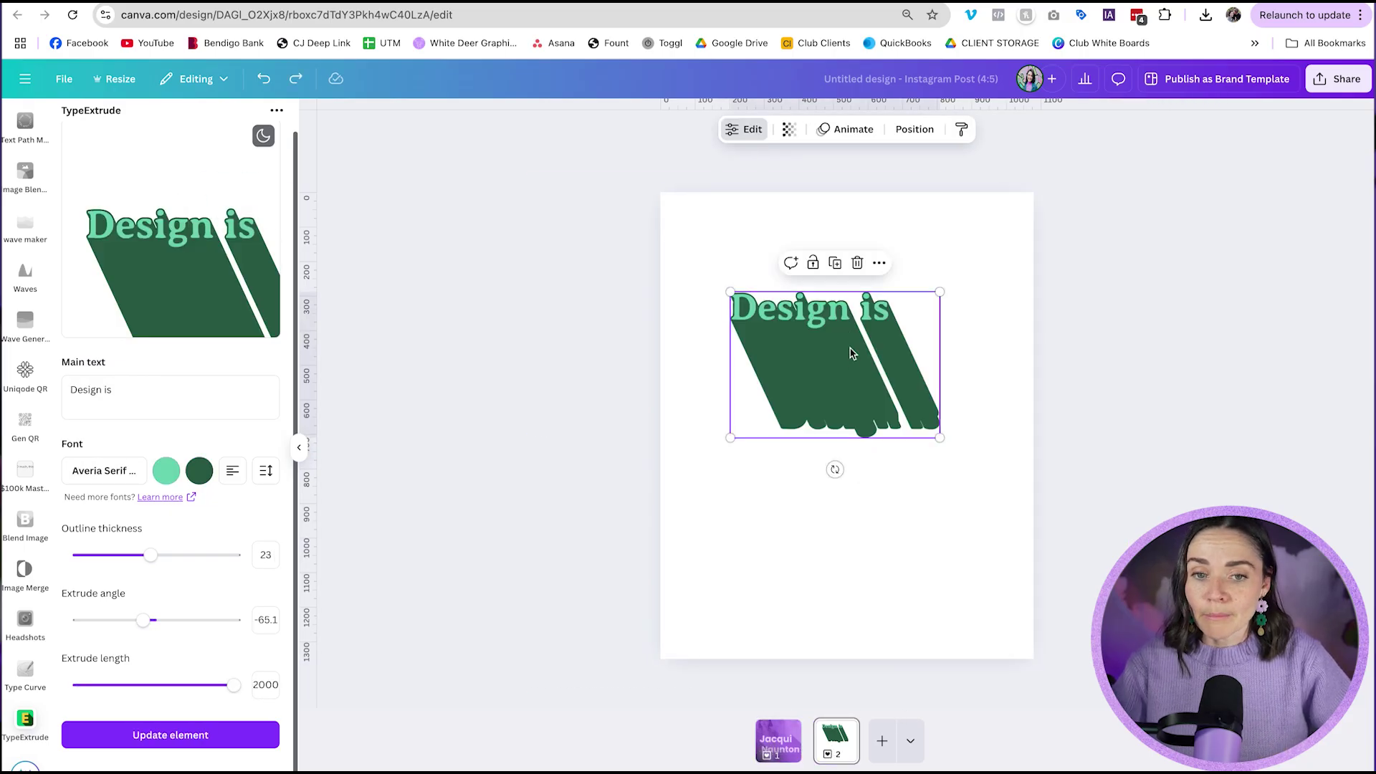
Duplicate the extruded text, change it to 'FUN', and position it under 'Design is'.
left_click(835, 262)
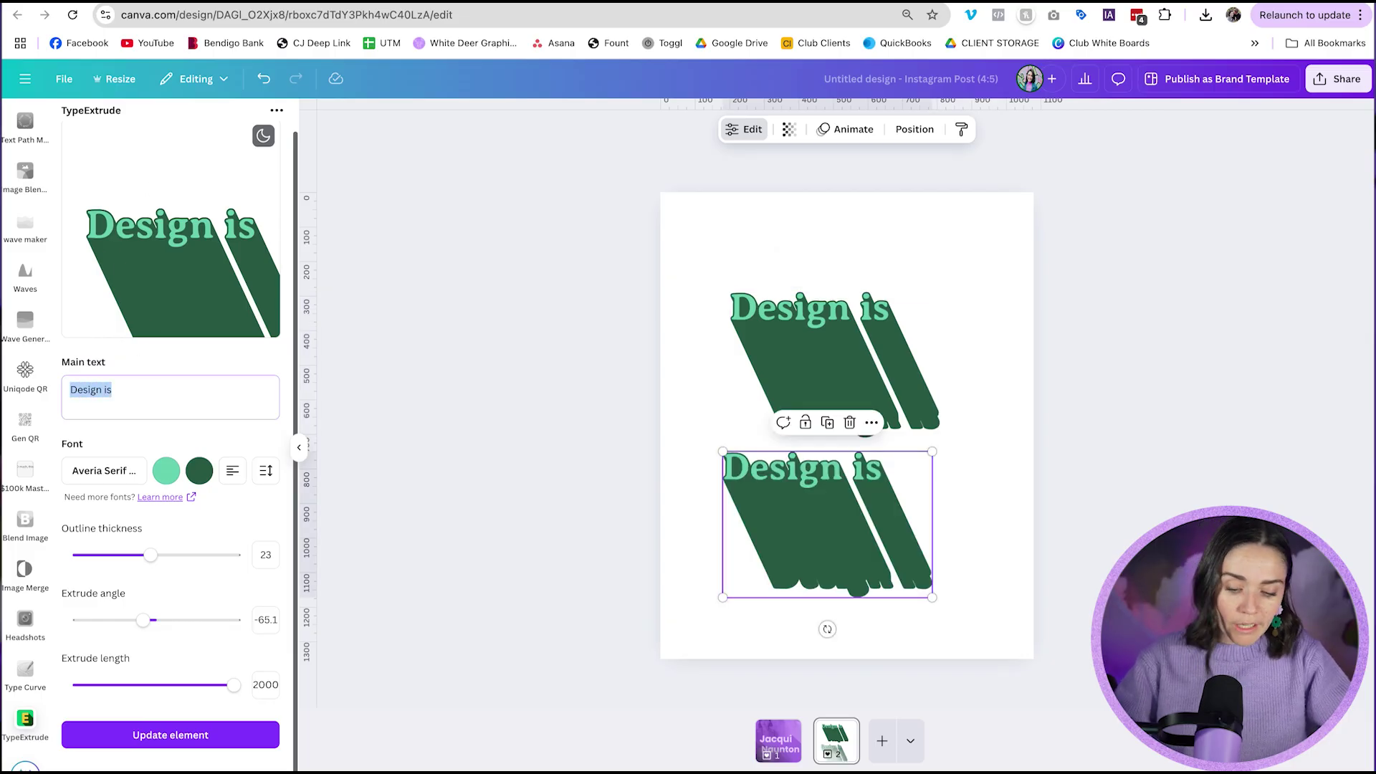
type("FUN")
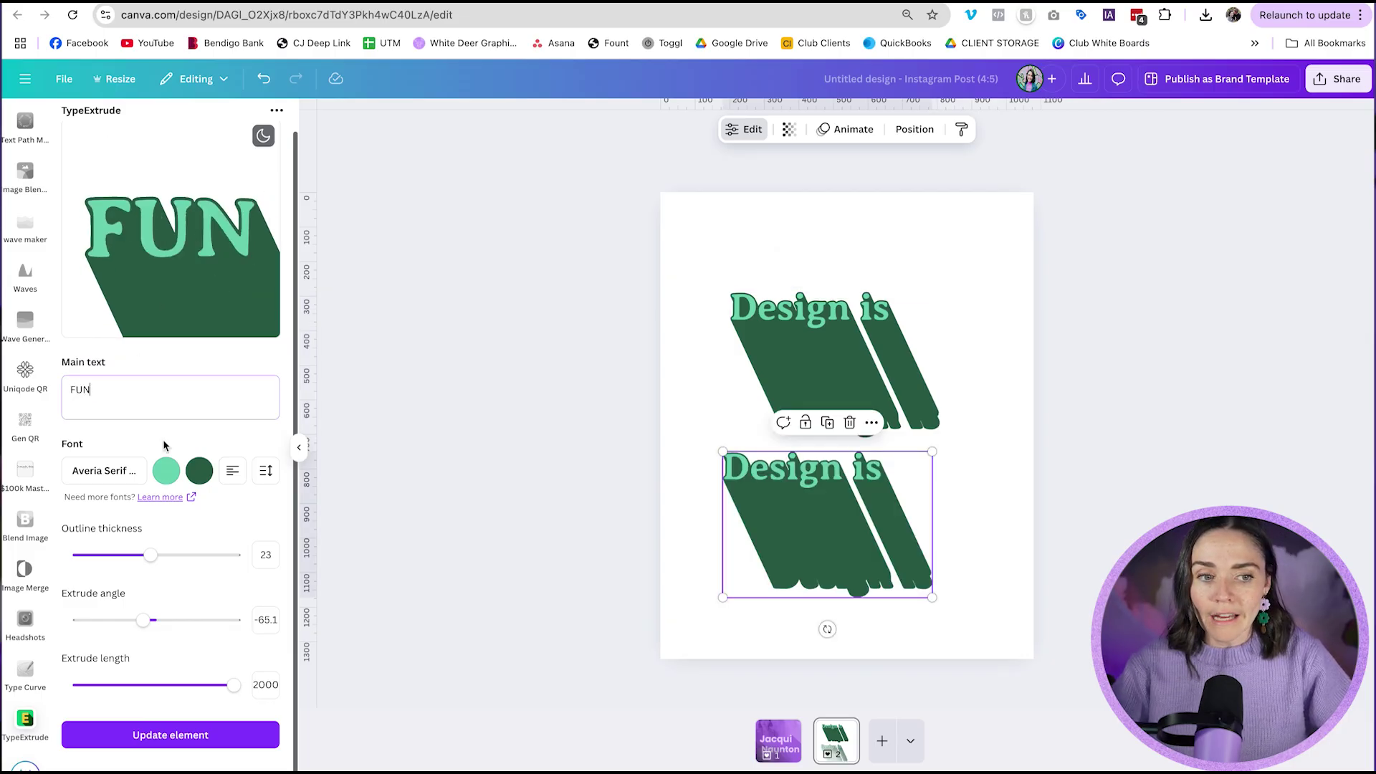
left_click(181, 735)
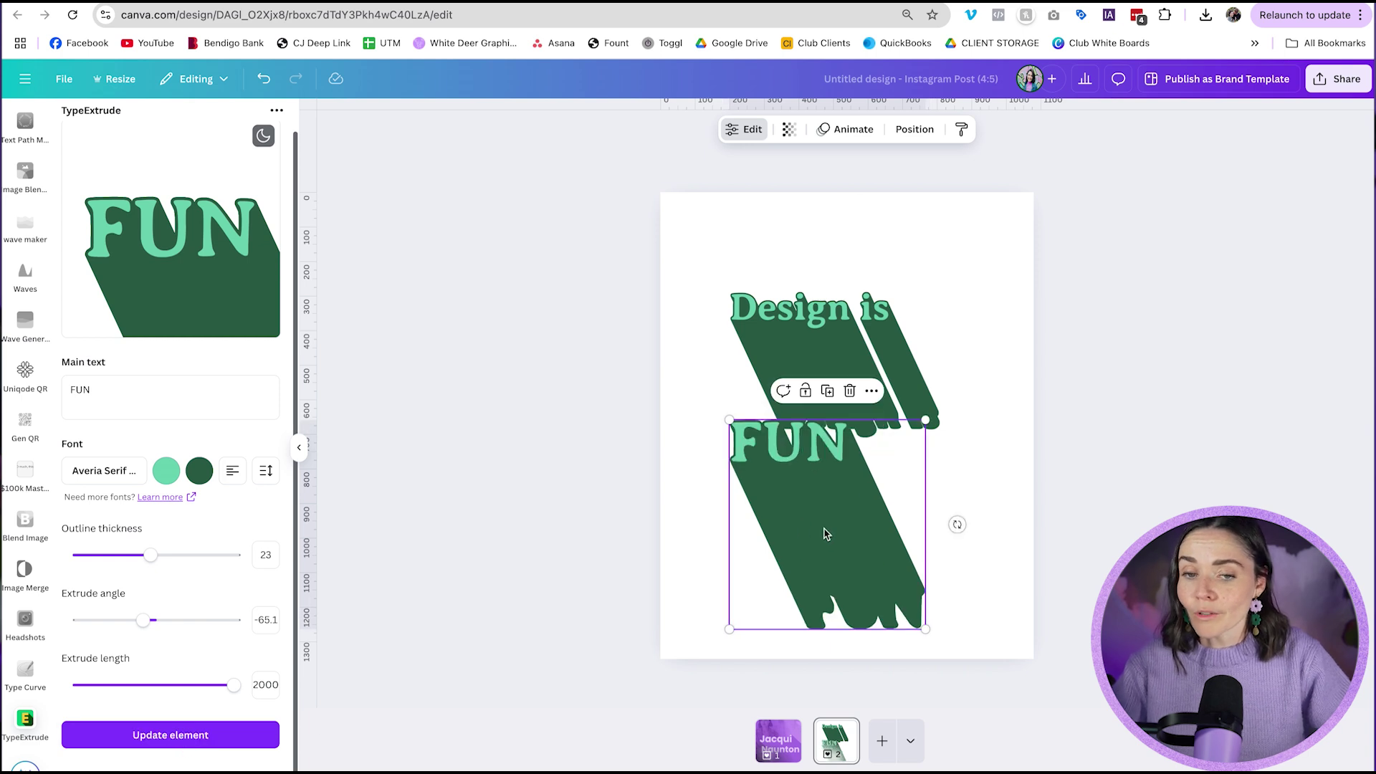
left_click_drag(825, 529, 873, 438)
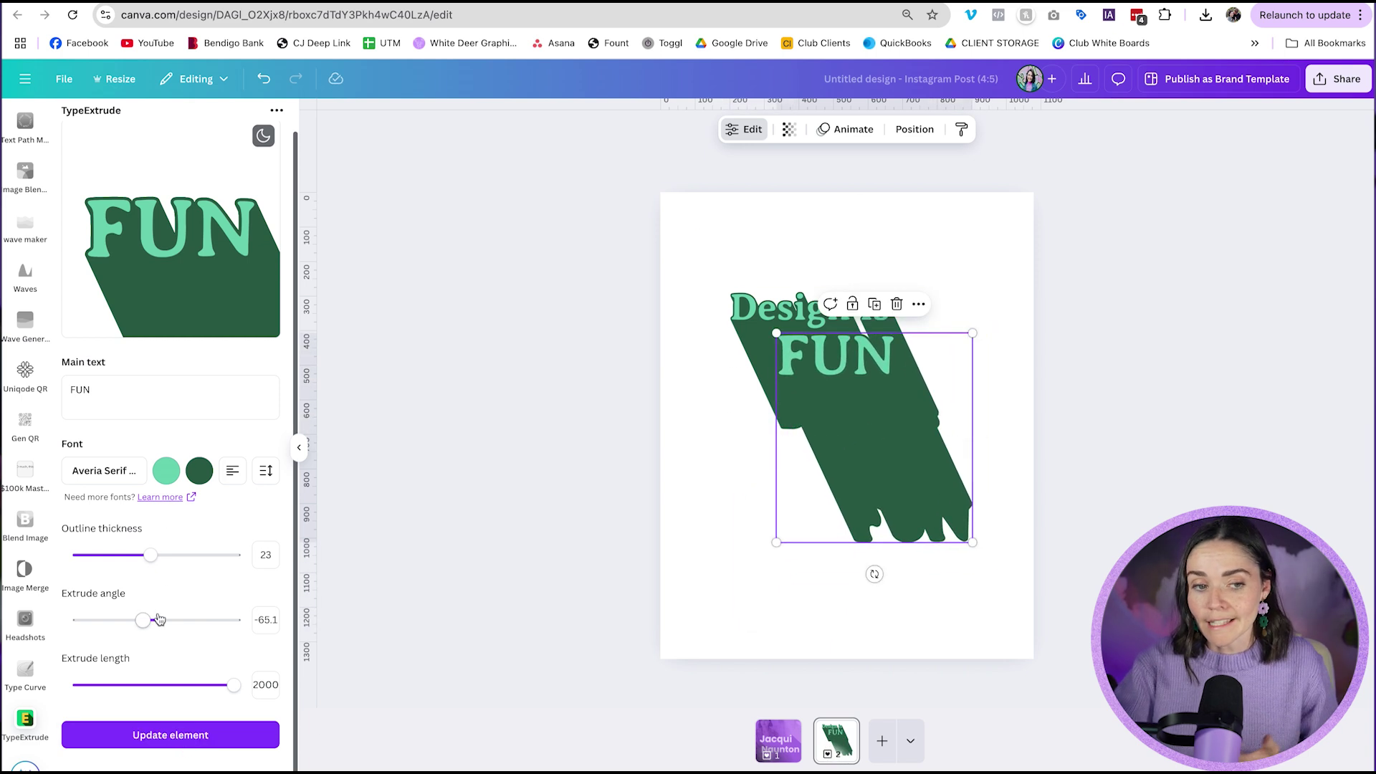
left_click_drag(861, 424, 871, 427)
Select 'Design is' and 'FUN' together, scale them up, and move the pair lower on the page.
left_click(652, 308)
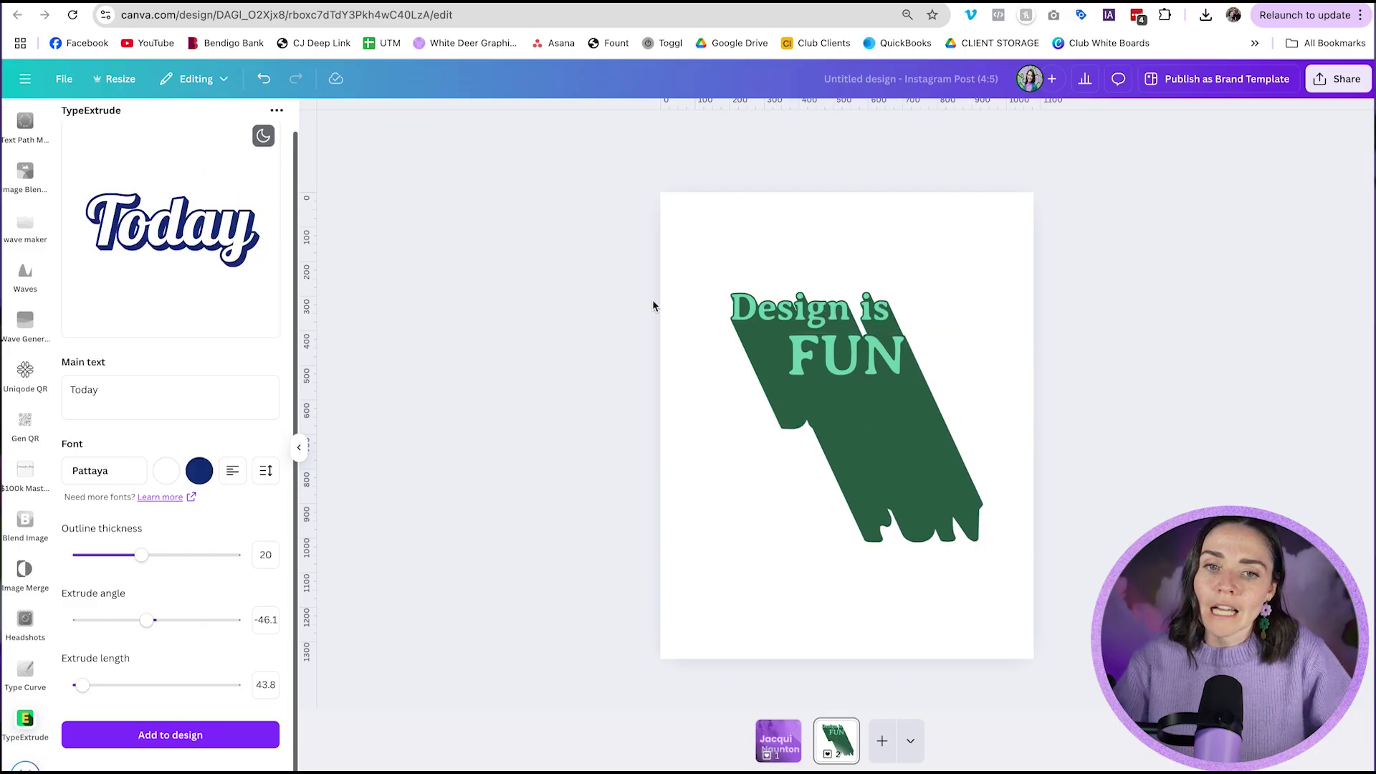
left_click_drag(679, 246, 1196, 86)
left_click_drag(999, 322, 970, 513)
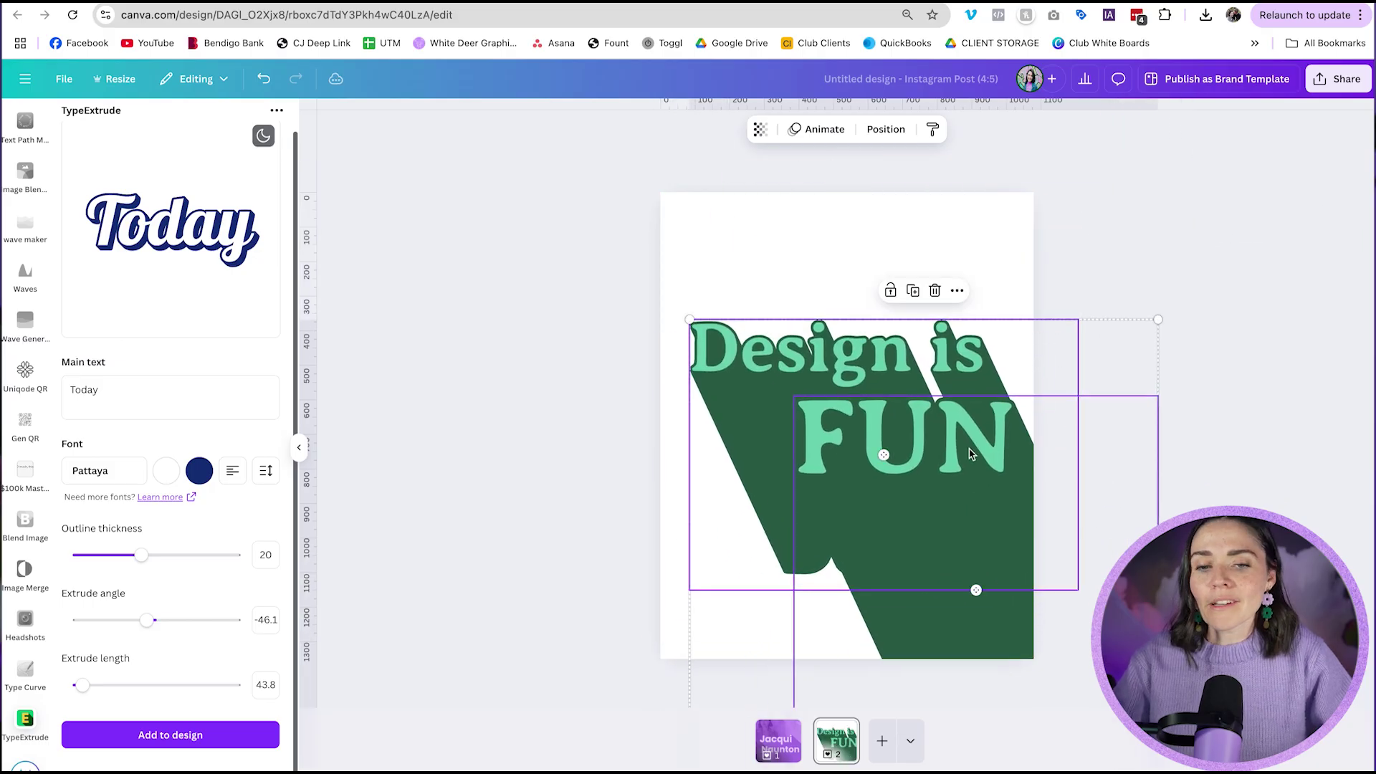
left_click_drag(959, 454, 918, 457)
left_click(911, 490)
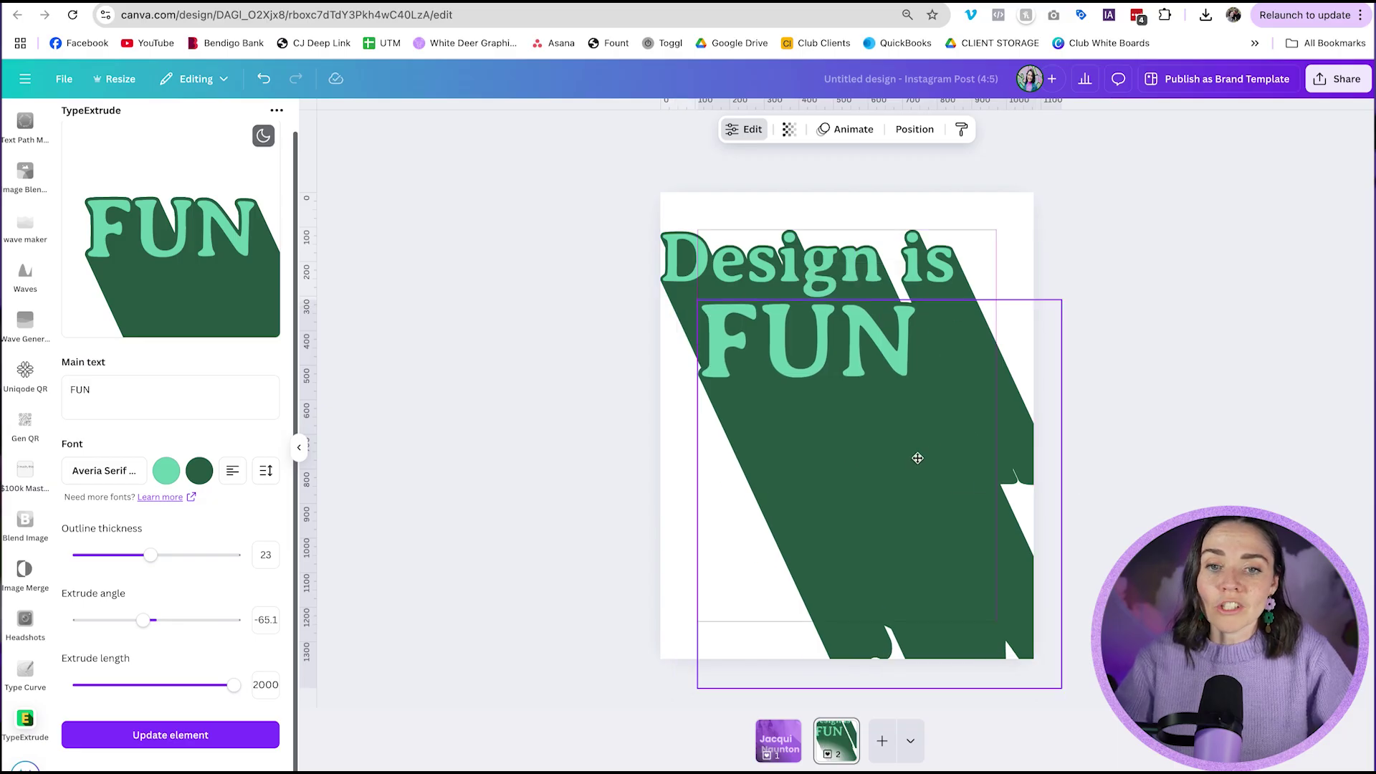
left_click(943, 314)
left_click_drag(944, 313, 957, 449)
left_click(1128, 255)
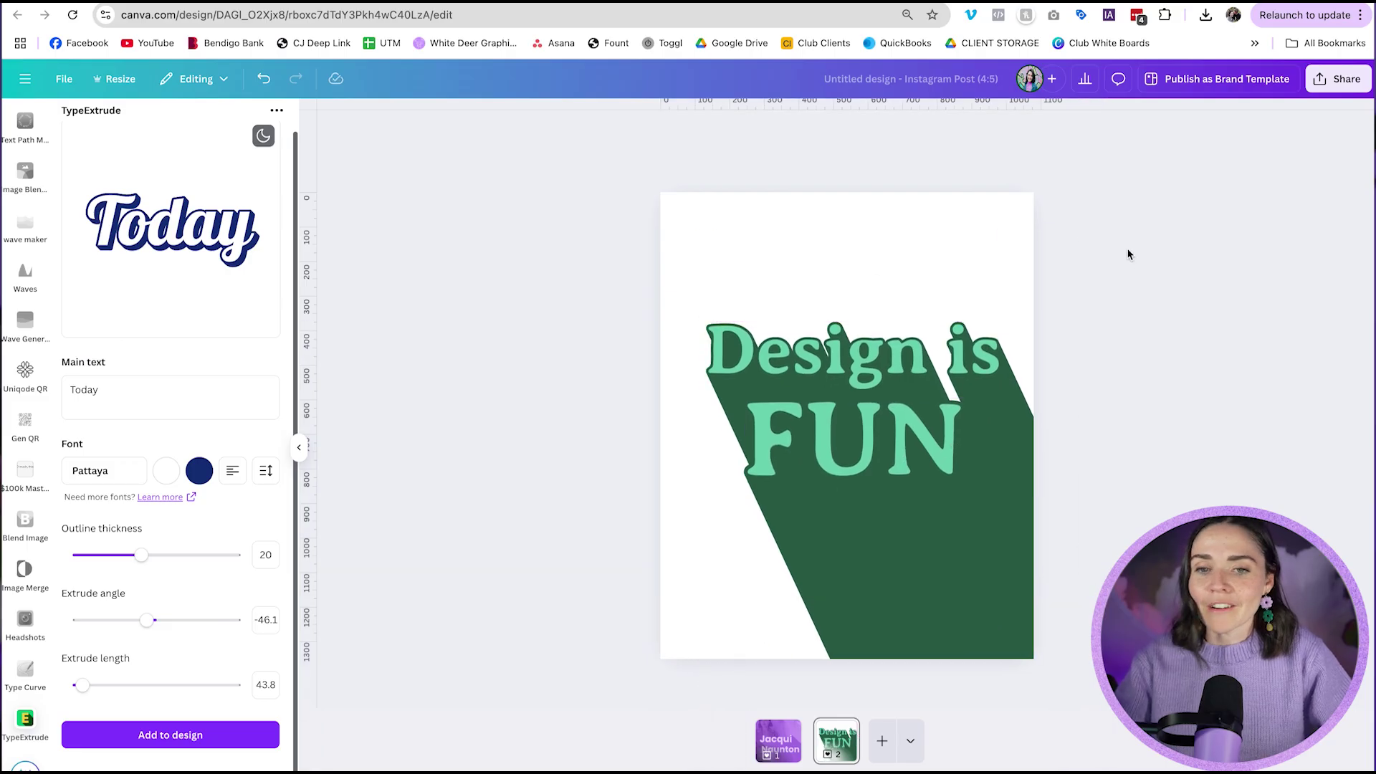
left_click(1004, 218)
left_click(778, 130)
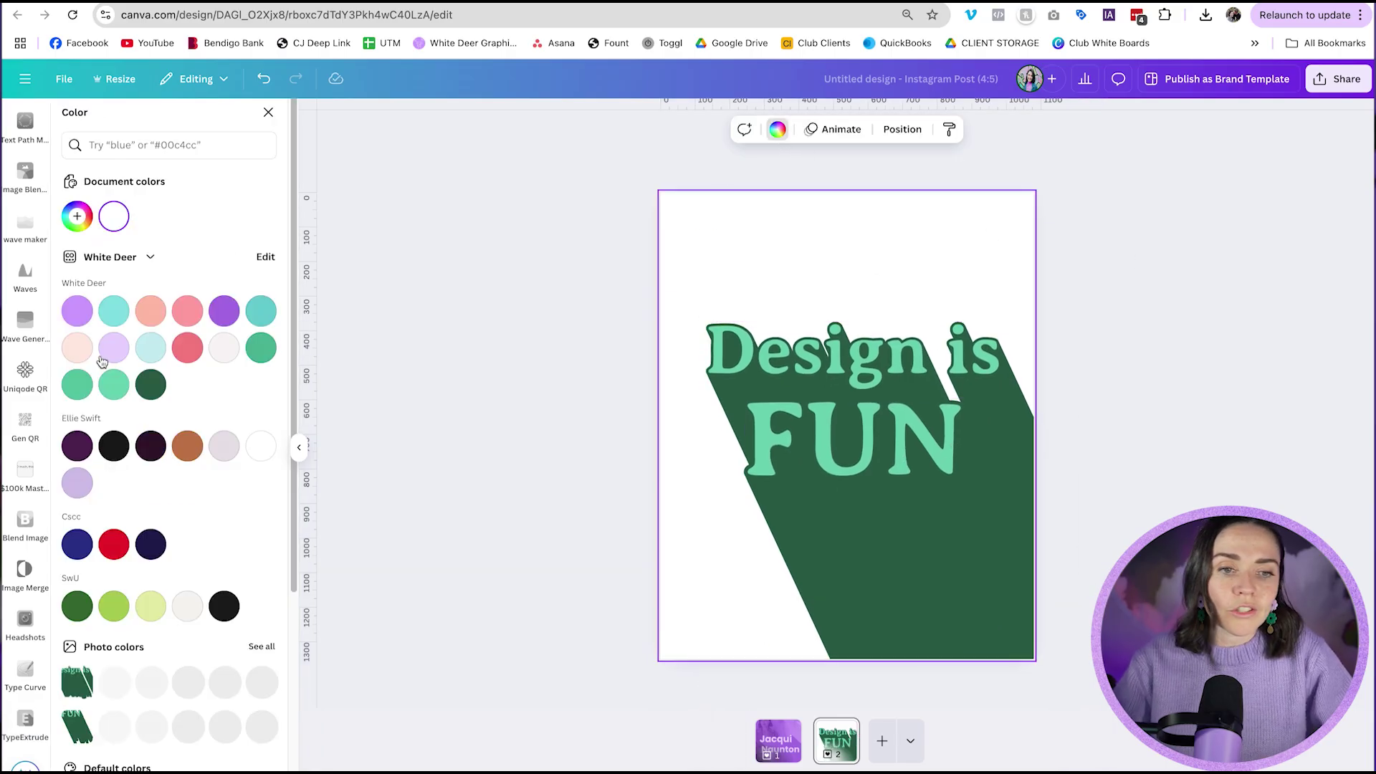
left_click(114, 344)
left_click(514, 279)
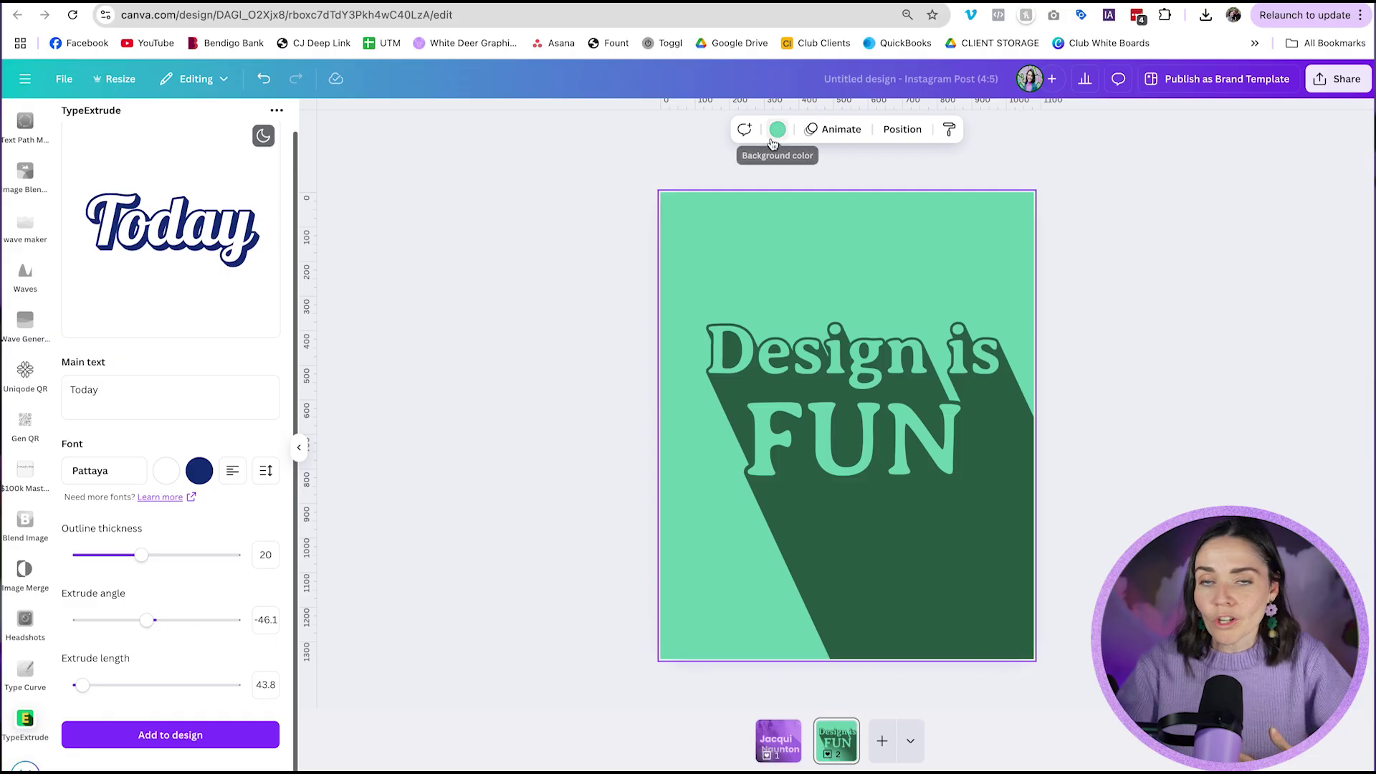
left_click(582, 432)
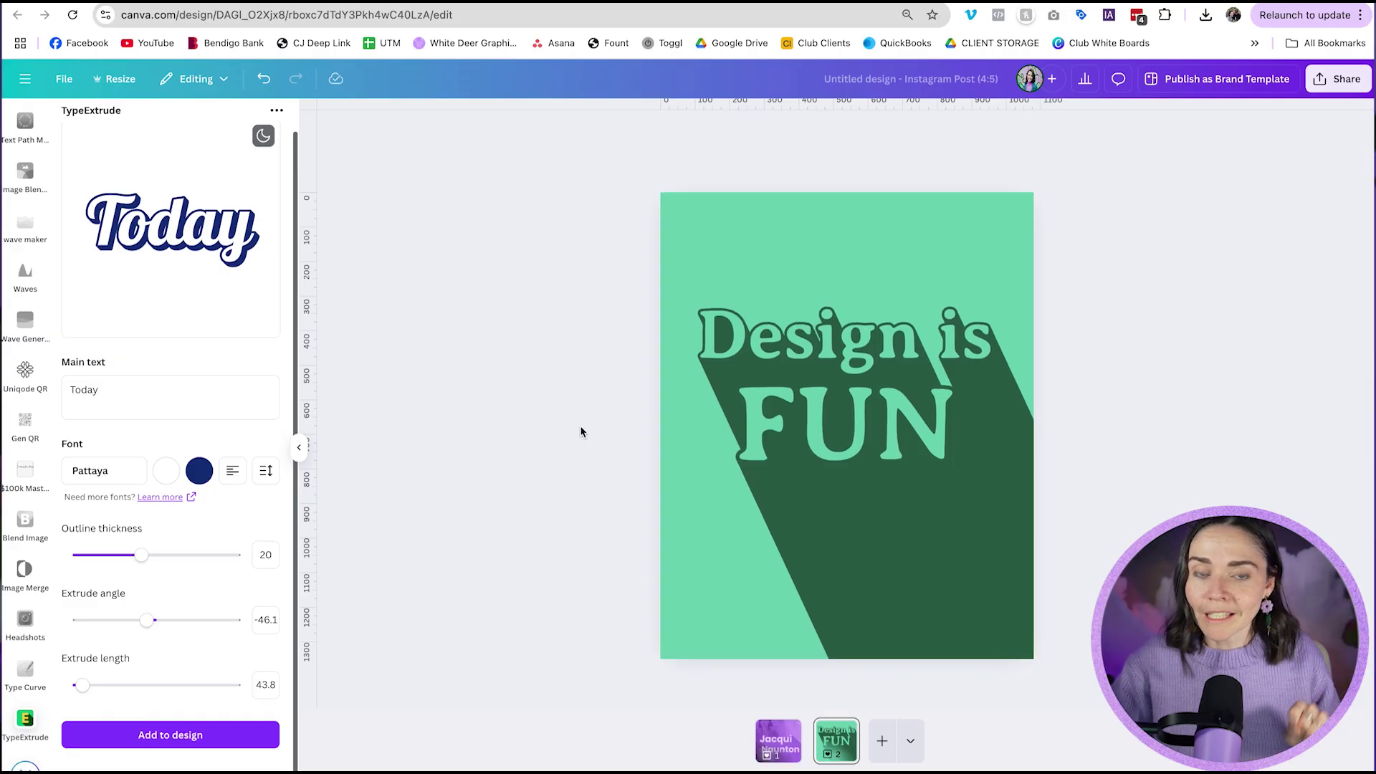
left_click(796, 736)
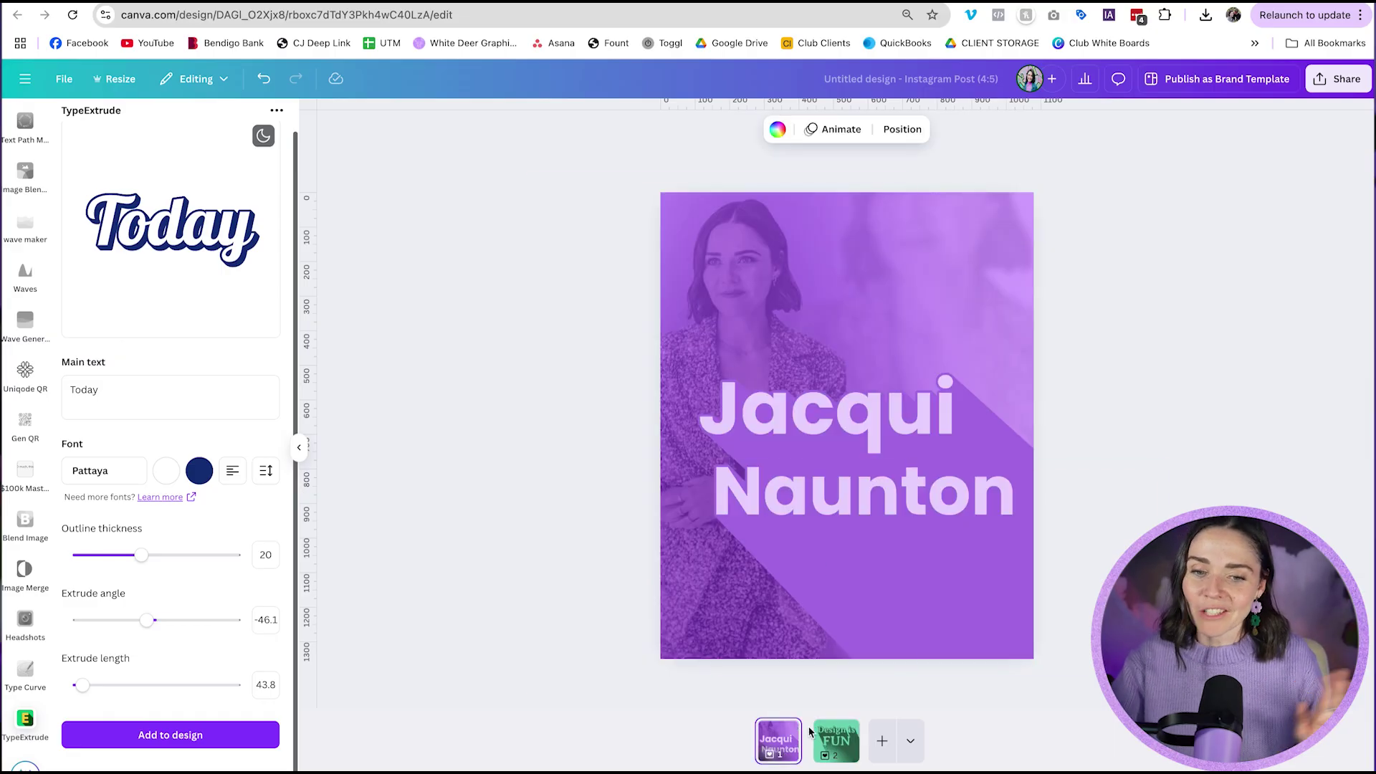
left_click(824, 746)
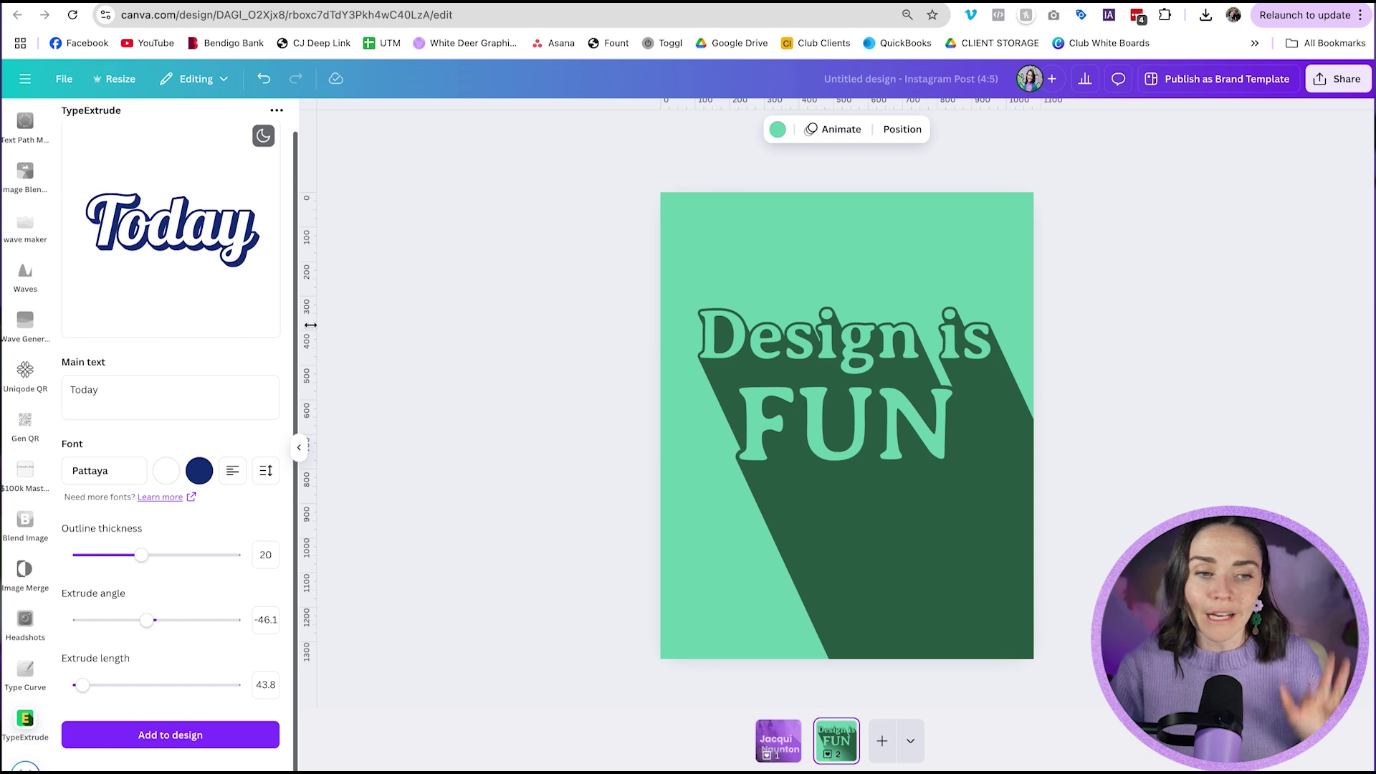
scroll(25, 321, "up", 10)
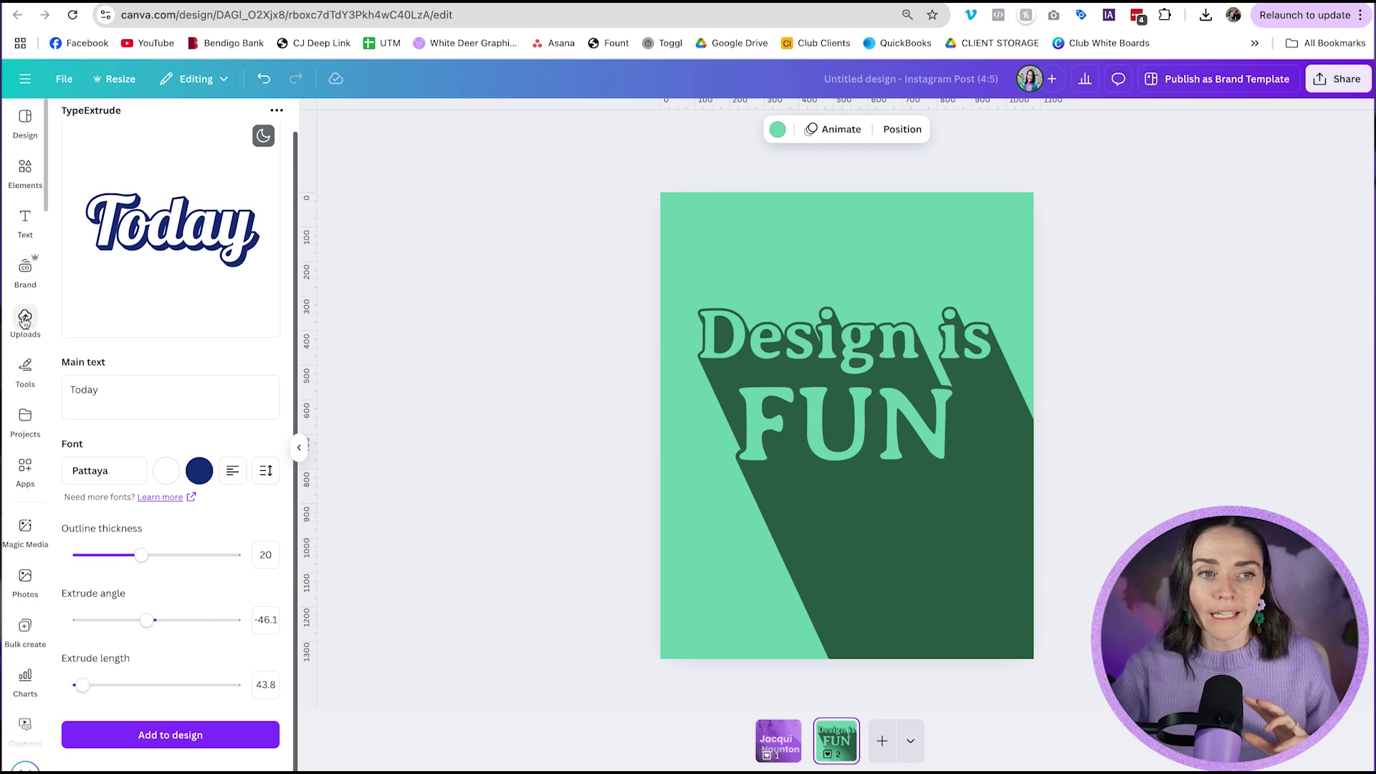
Insert the brand kit's green gradient graphic and snap it to the page's top-left corner.
left_click(29, 270)
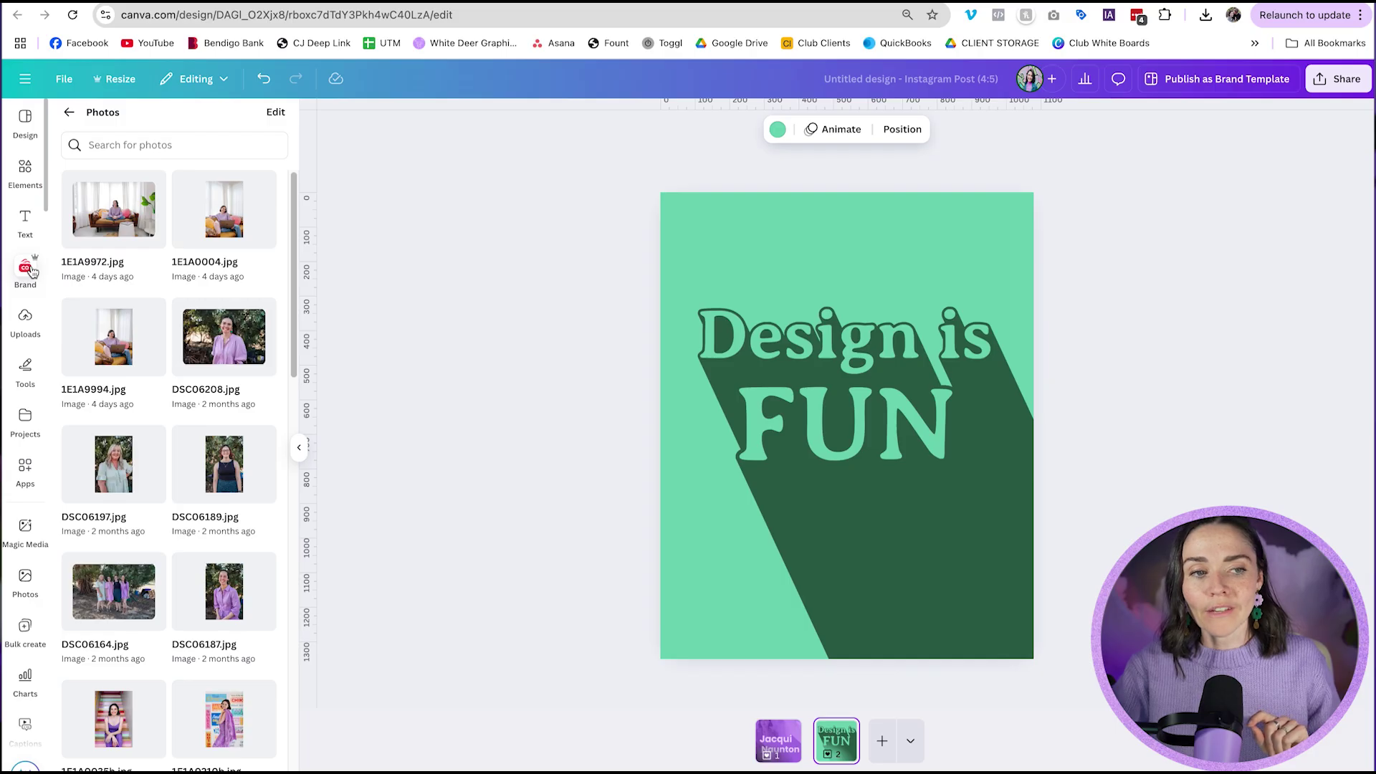
left_click(70, 115)
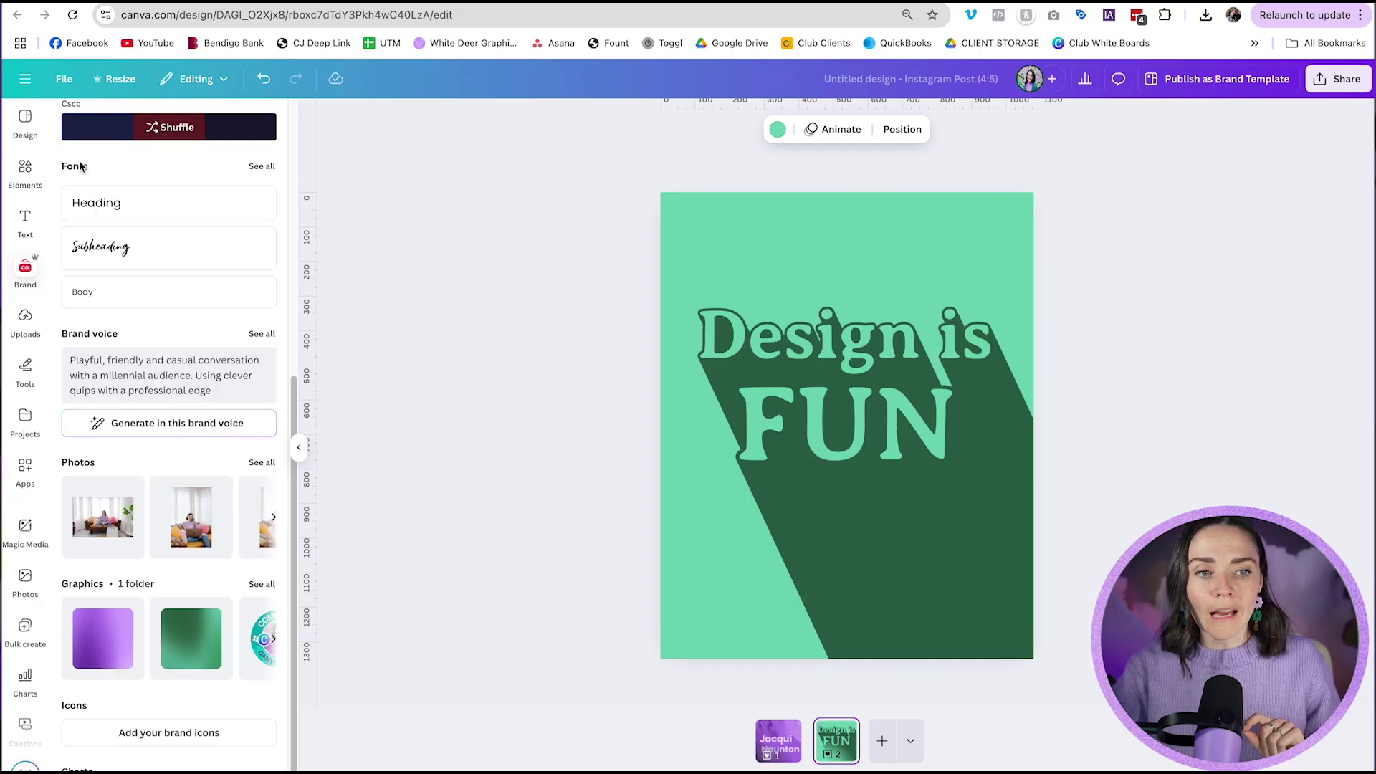
scroll(192, 438, "down", 5)
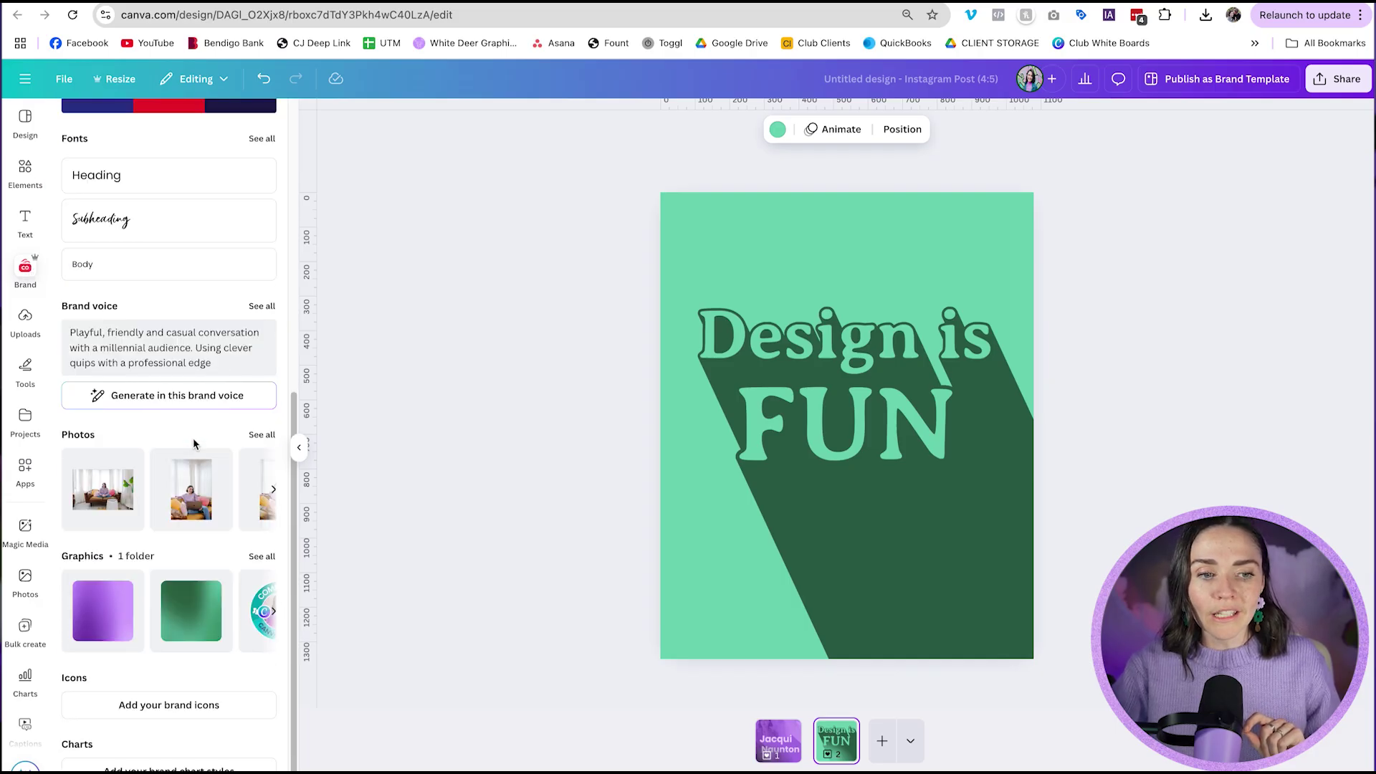
left_click(185, 611)
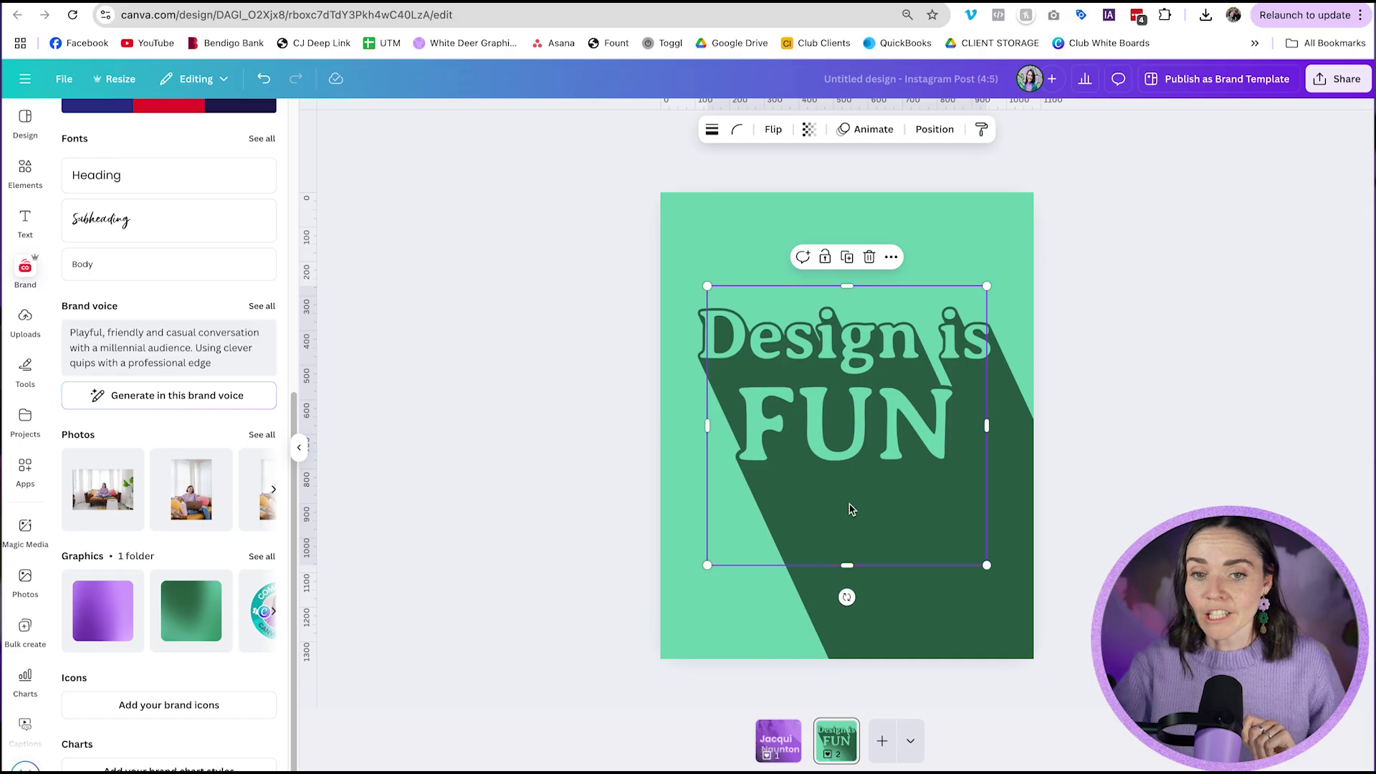
left_click_drag(844, 502, 828, 440)
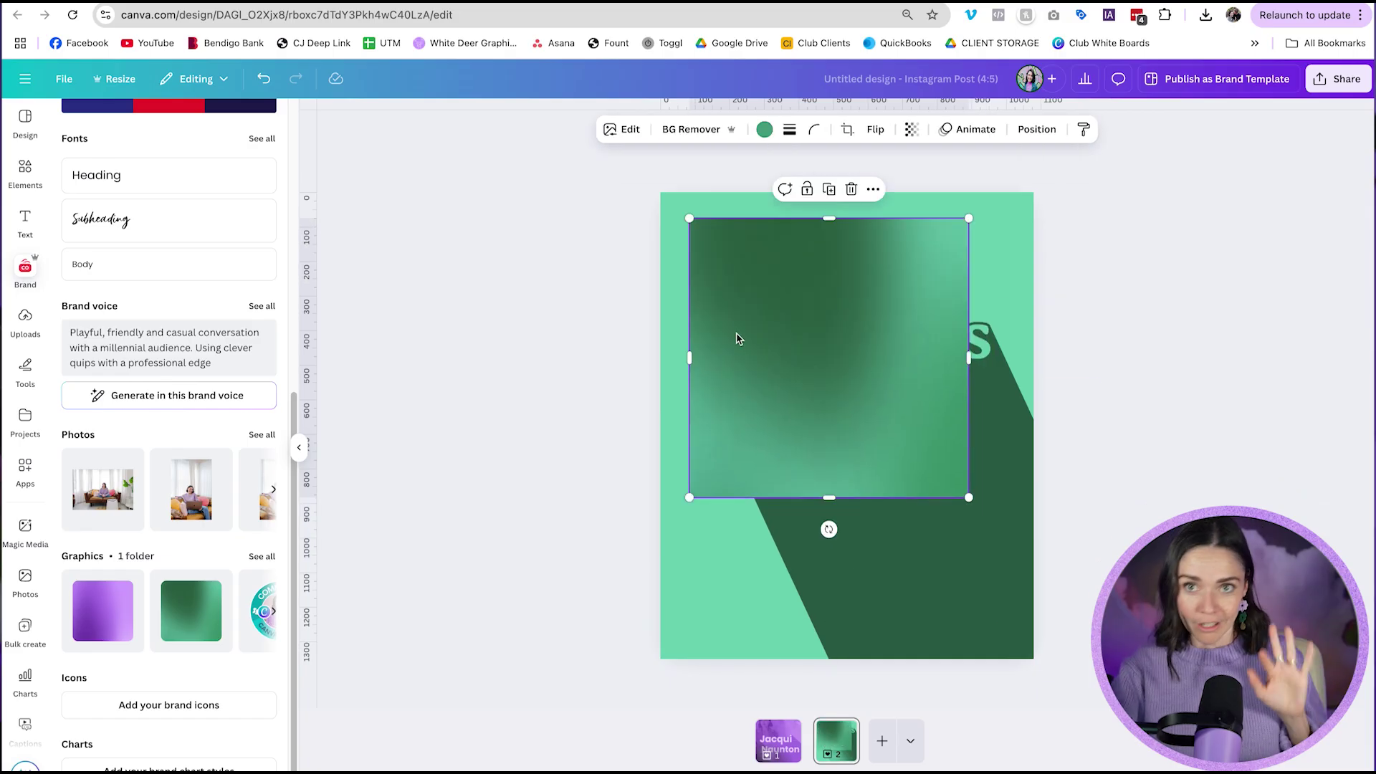
left_click_drag(829, 402, 814, 372)
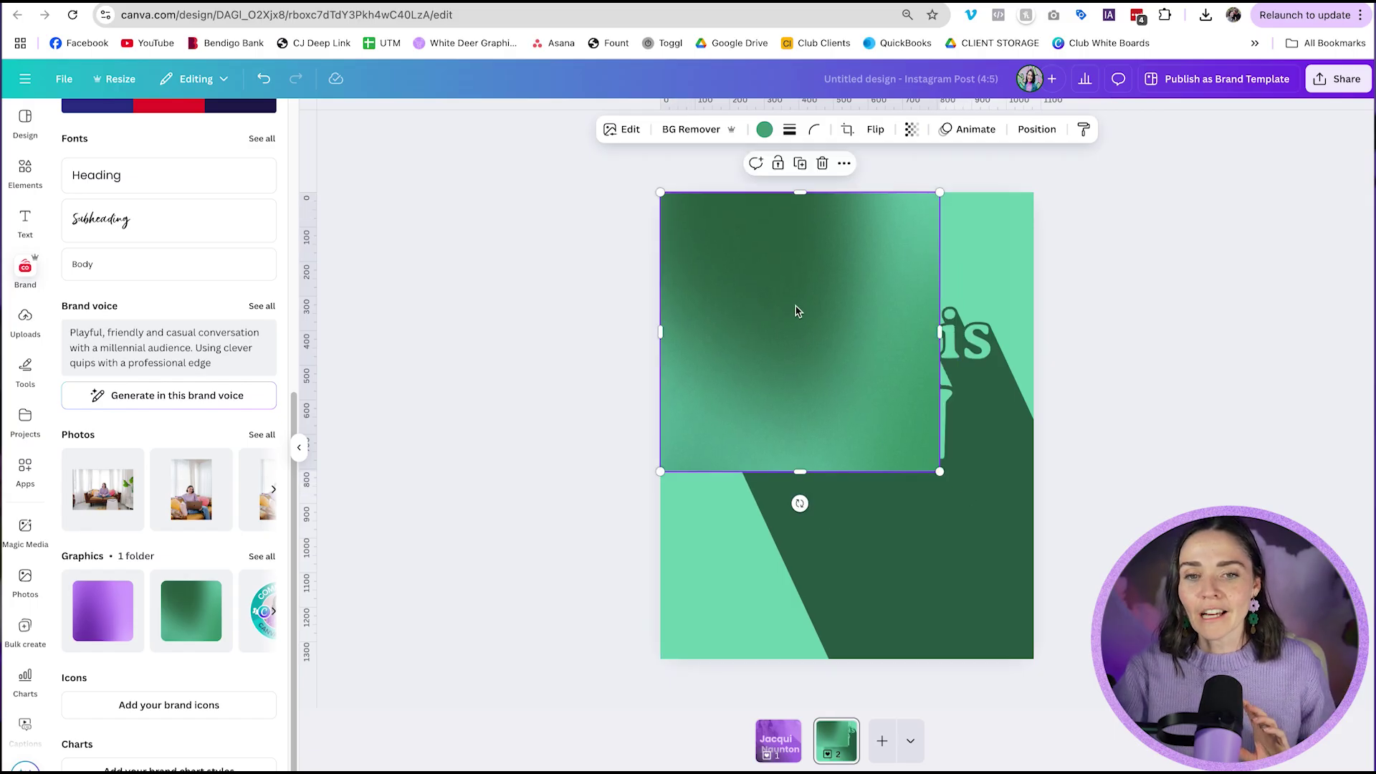
Set the gradient as the page background and rotate it to -94.4 degrees.
right_click(834, 276)
left_click(878, 655)
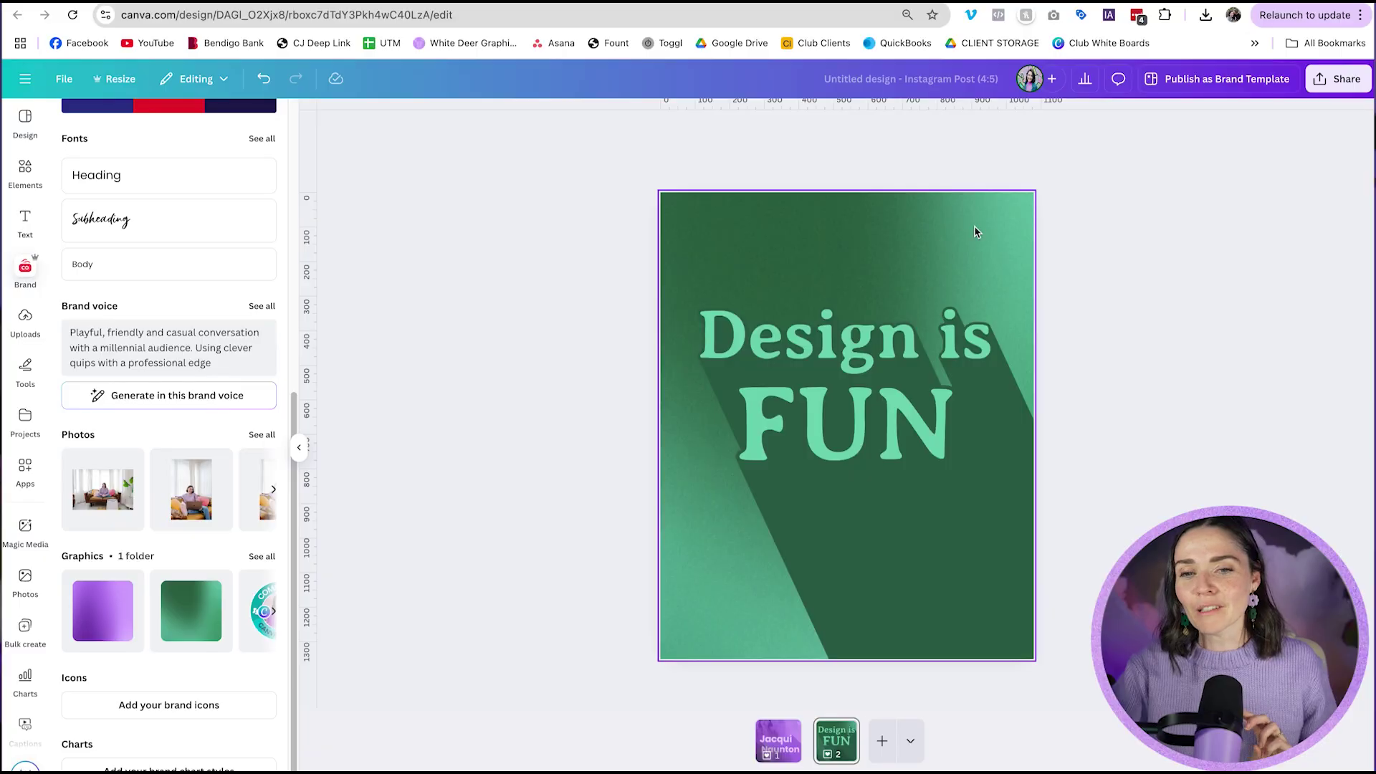
double_click(976, 228)
left_click_drag(976, 228, 855, 269)
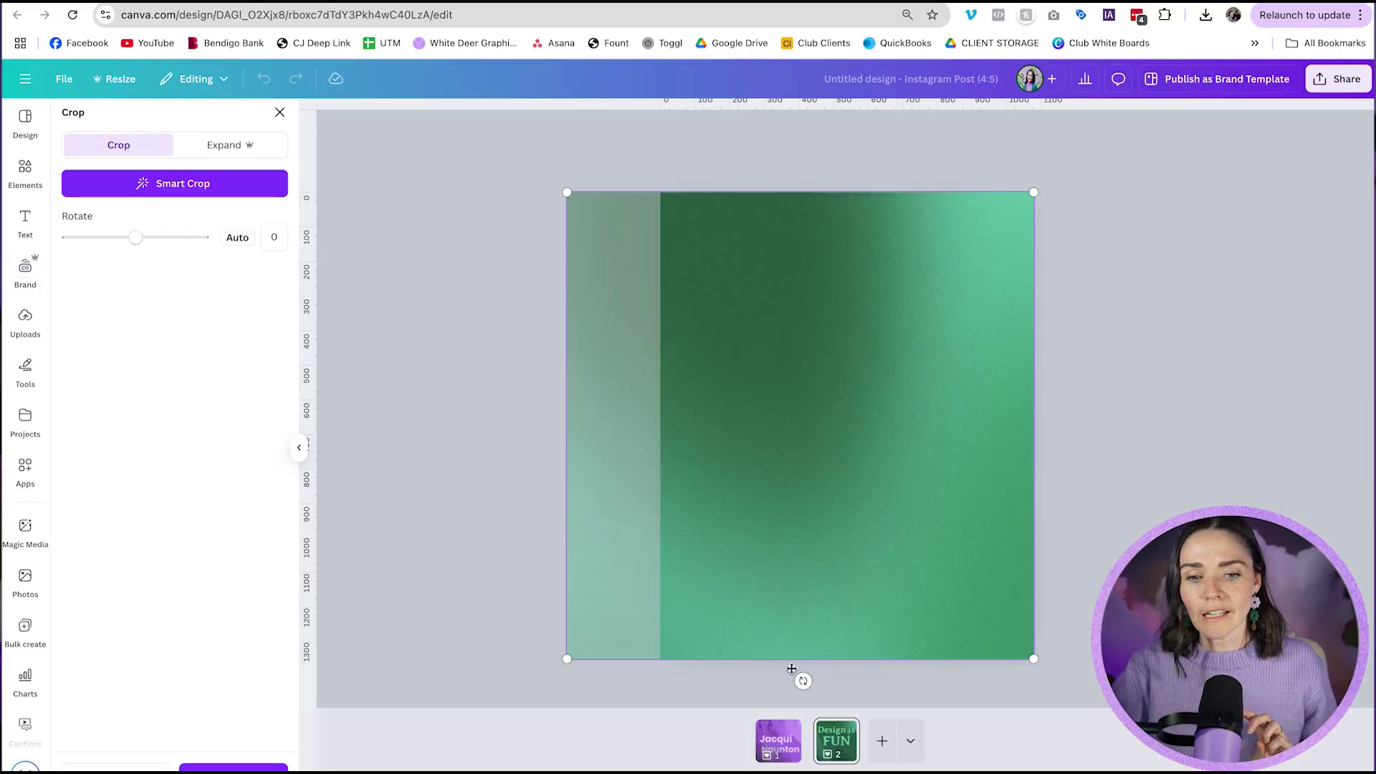
left_click_drag(801, 679, 1198, 399)
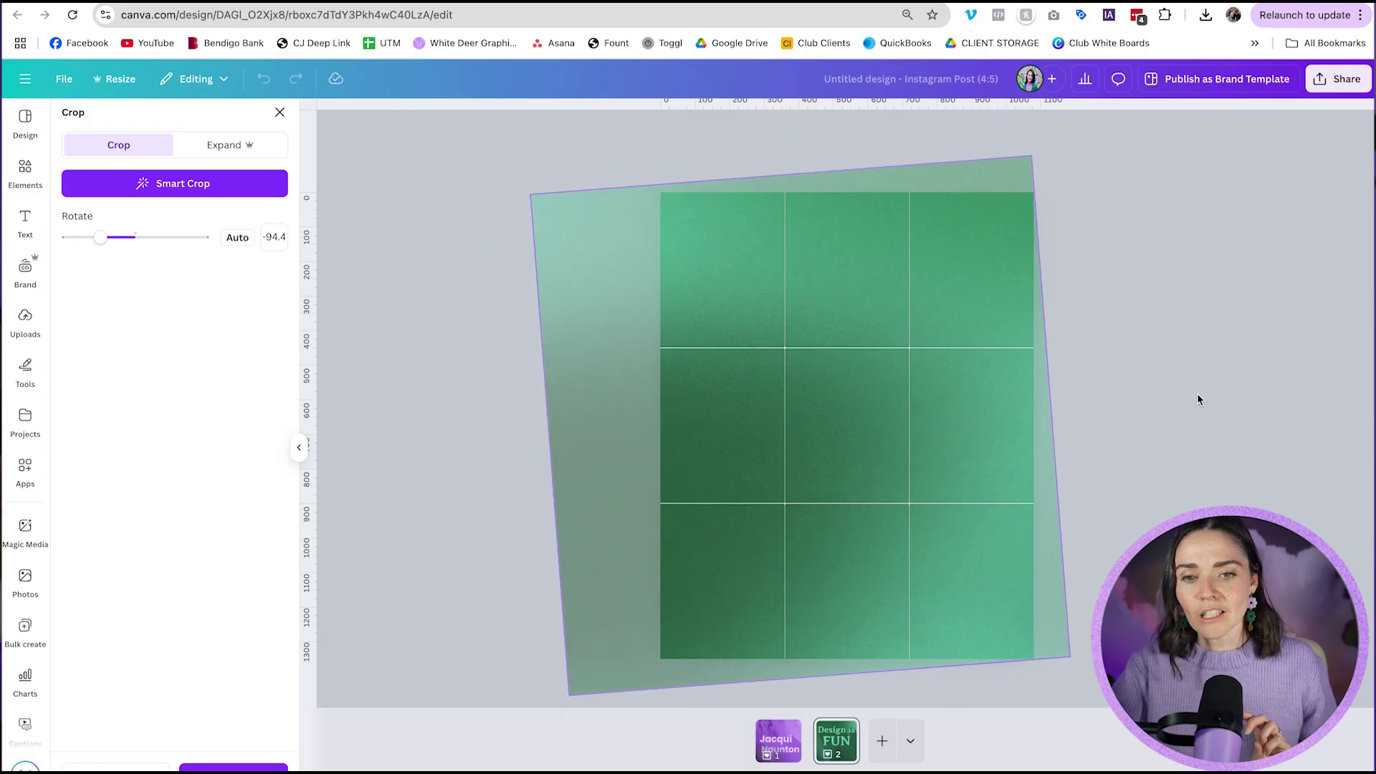
left_click(1283, 418)
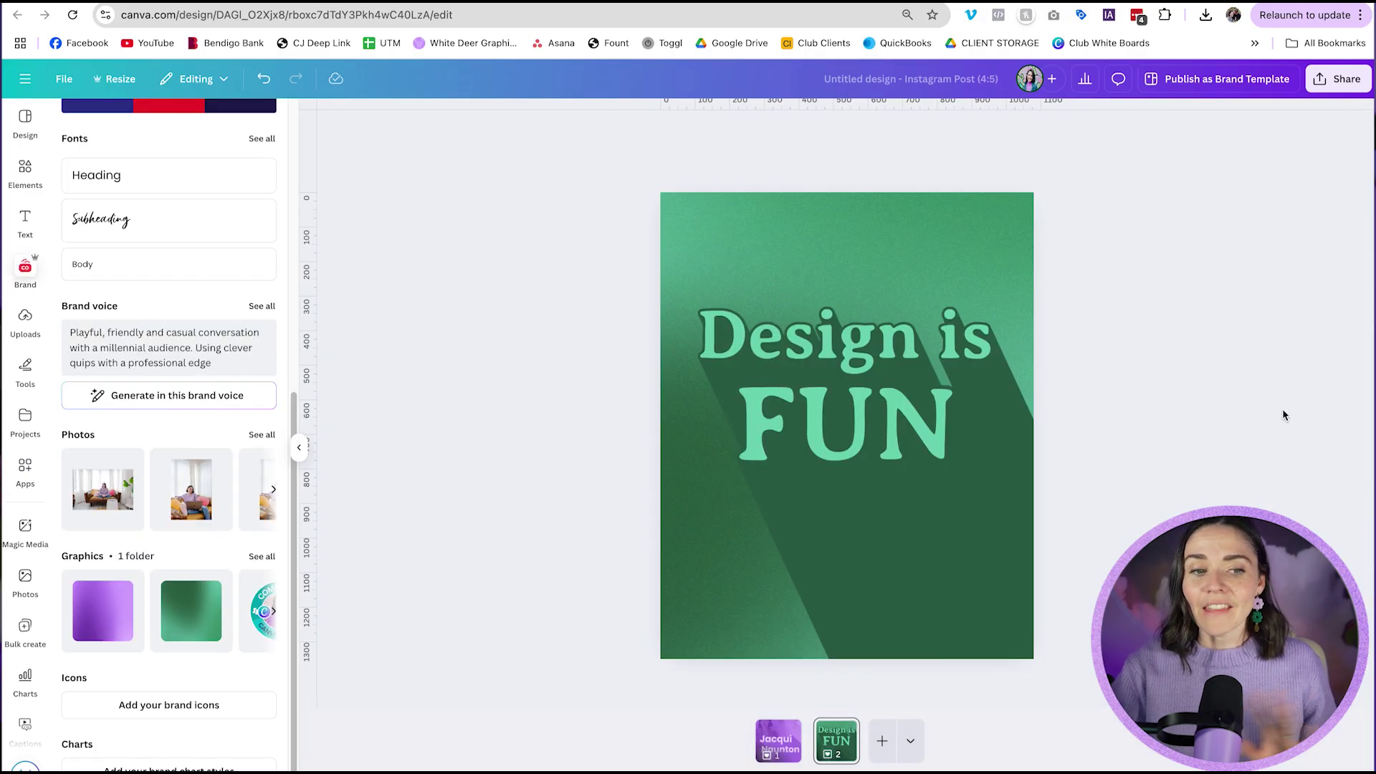
Add the Naunton031122-144 brand photo of the woman in a purple suit and run BG Remover.
left_click(262, 435)
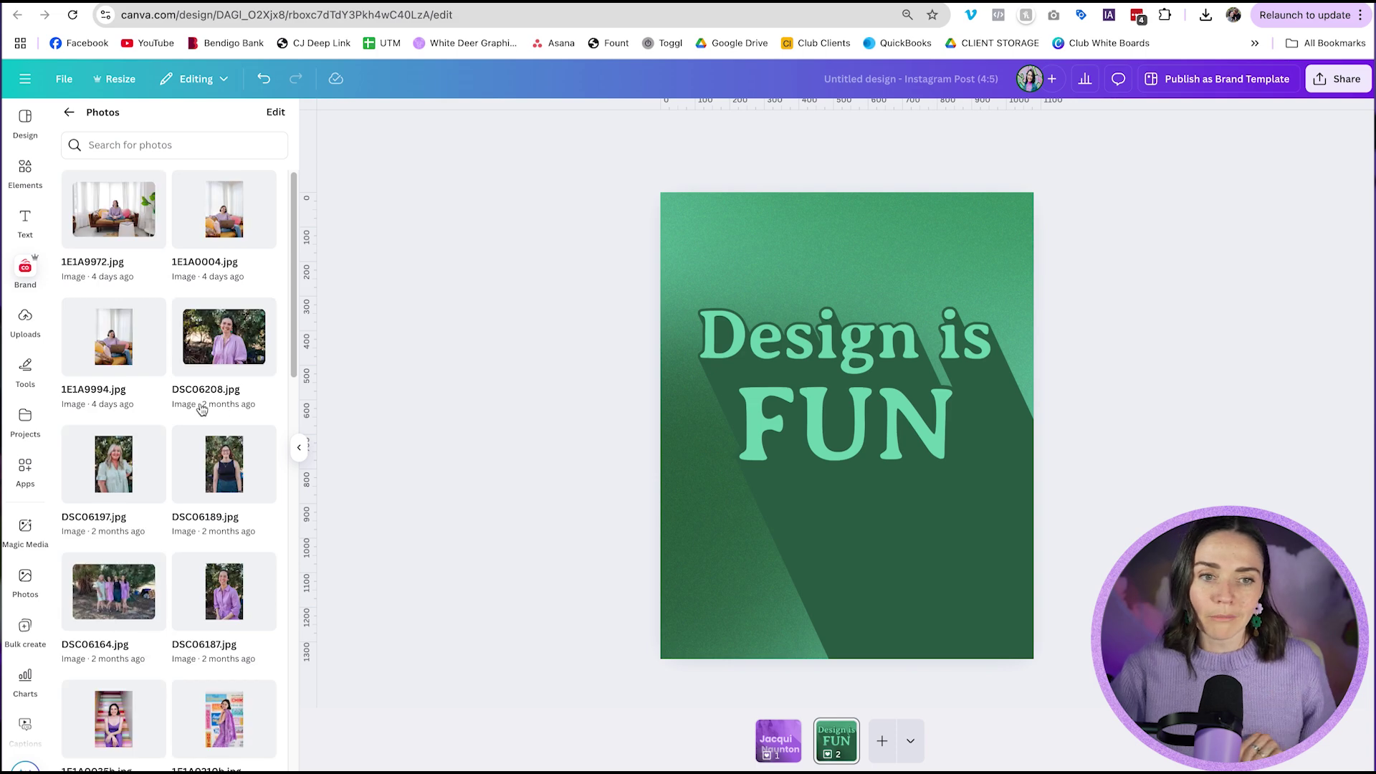
scroll(201, 409, "down", 5)
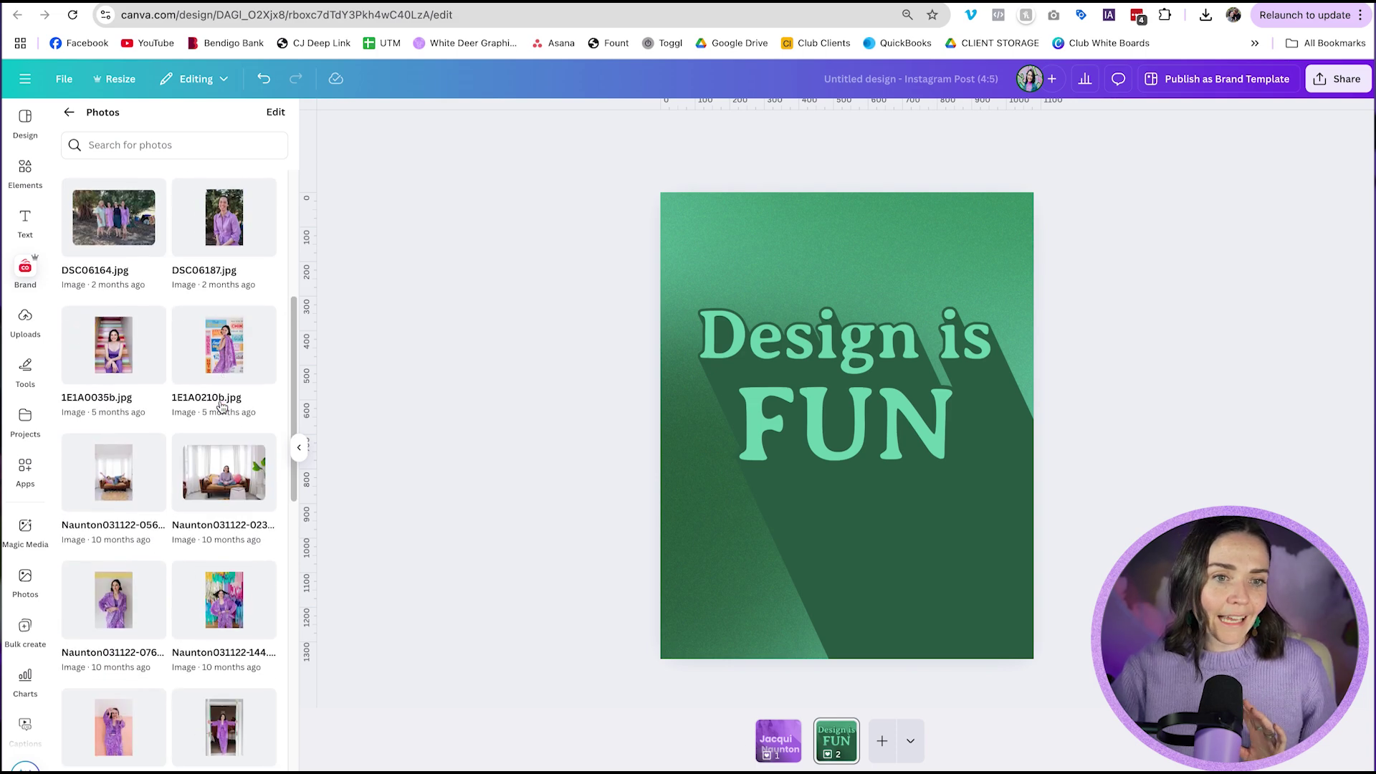
scroll(222, 408, "down", 4)
left_click(228, 369)
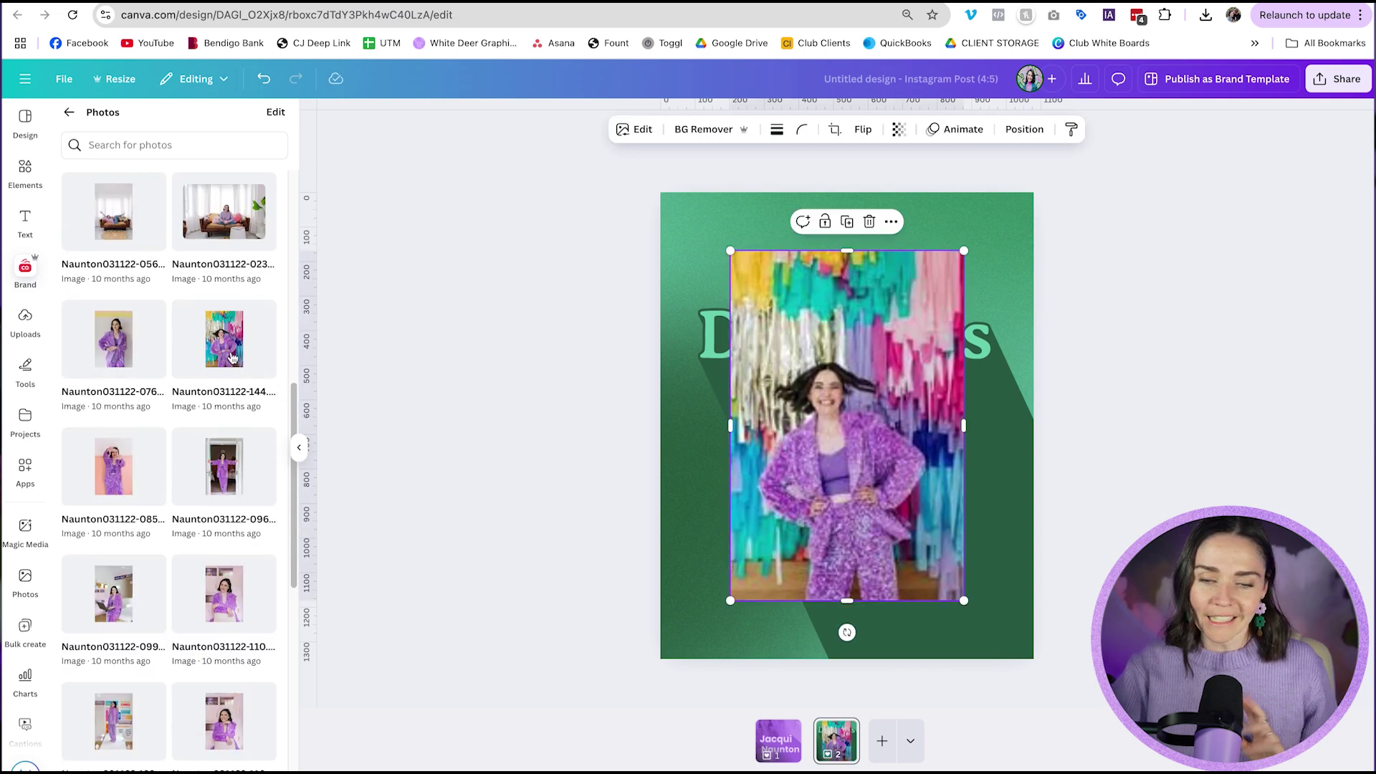
left_click(660, 129)
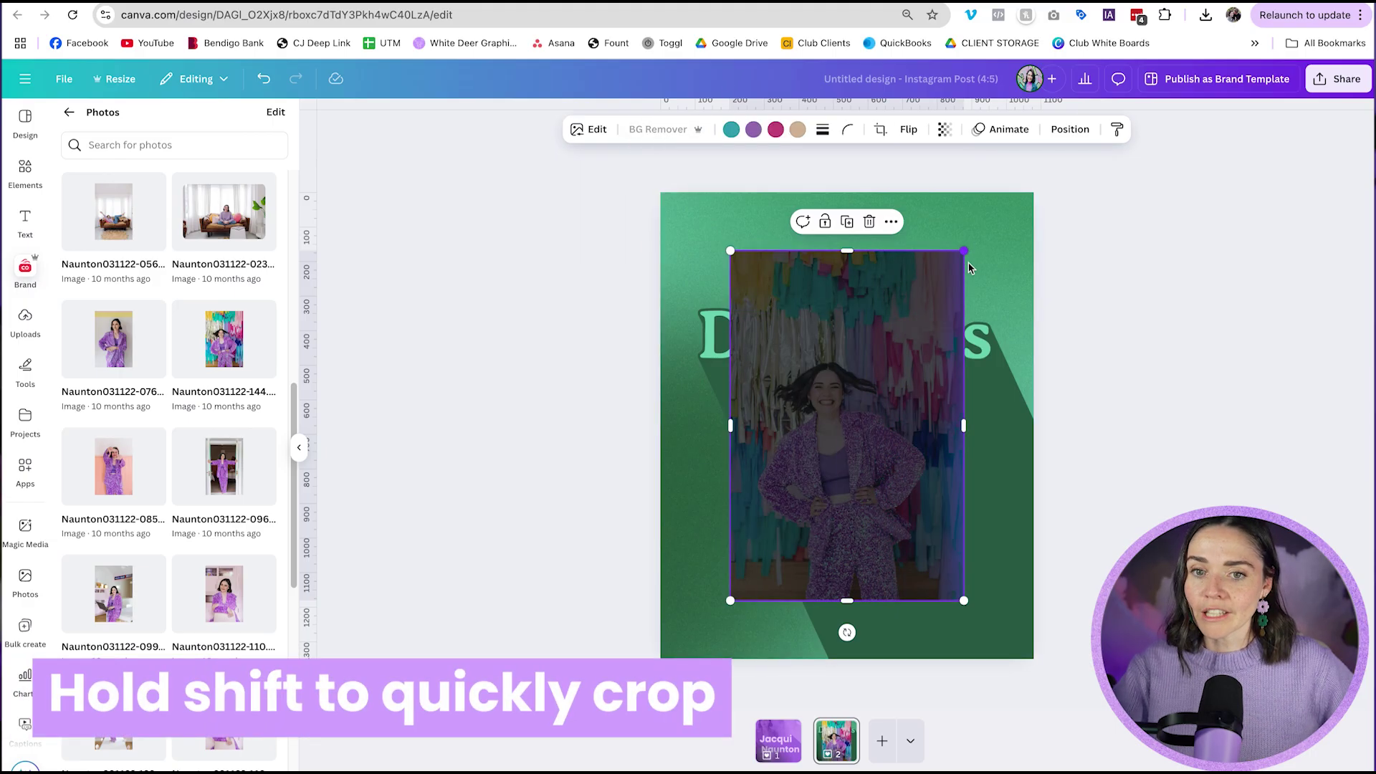
Crop the cutout's top, then enlarge it and move it left over the heading.
left_click_drag(965, 250, 955, 301)
left_click_drag(846, 301, 847, 351)
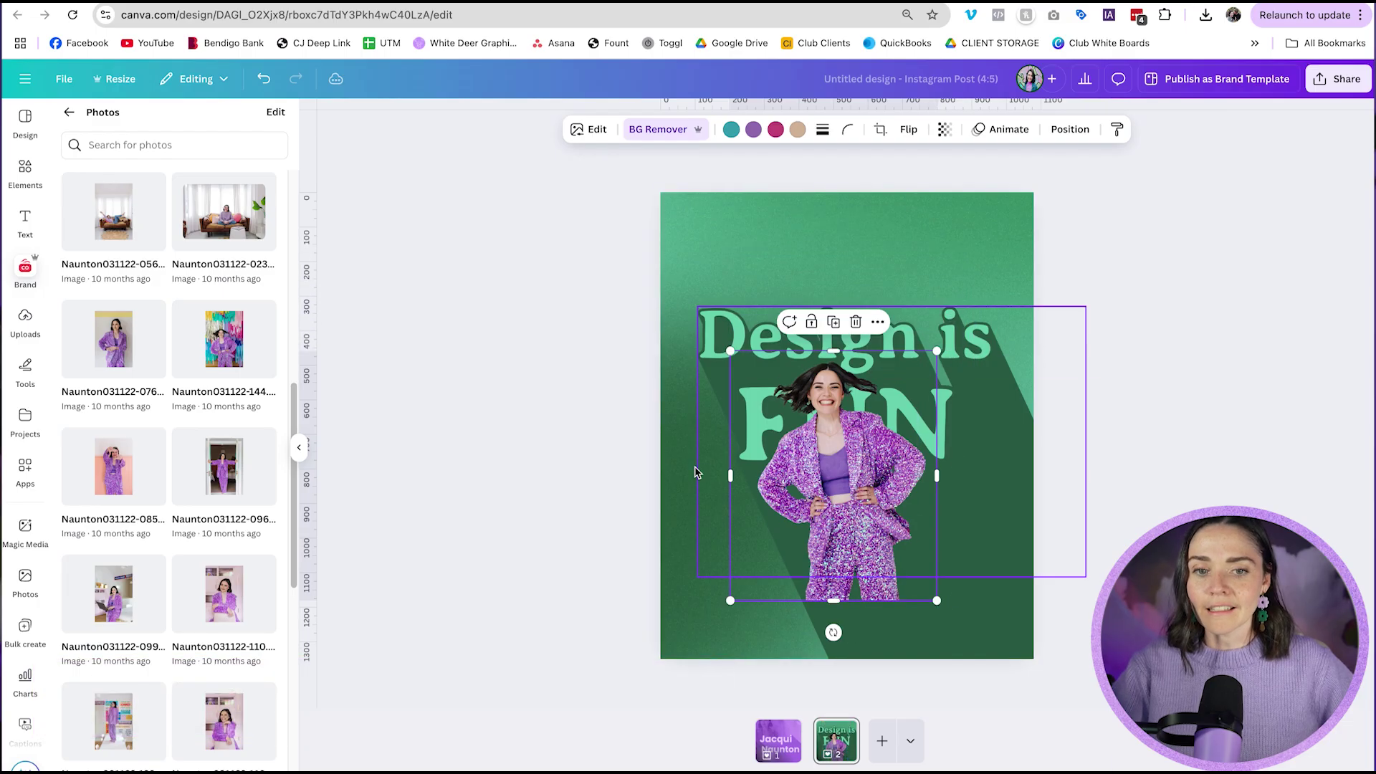
left_click_drag(858, 502, 786, 373)
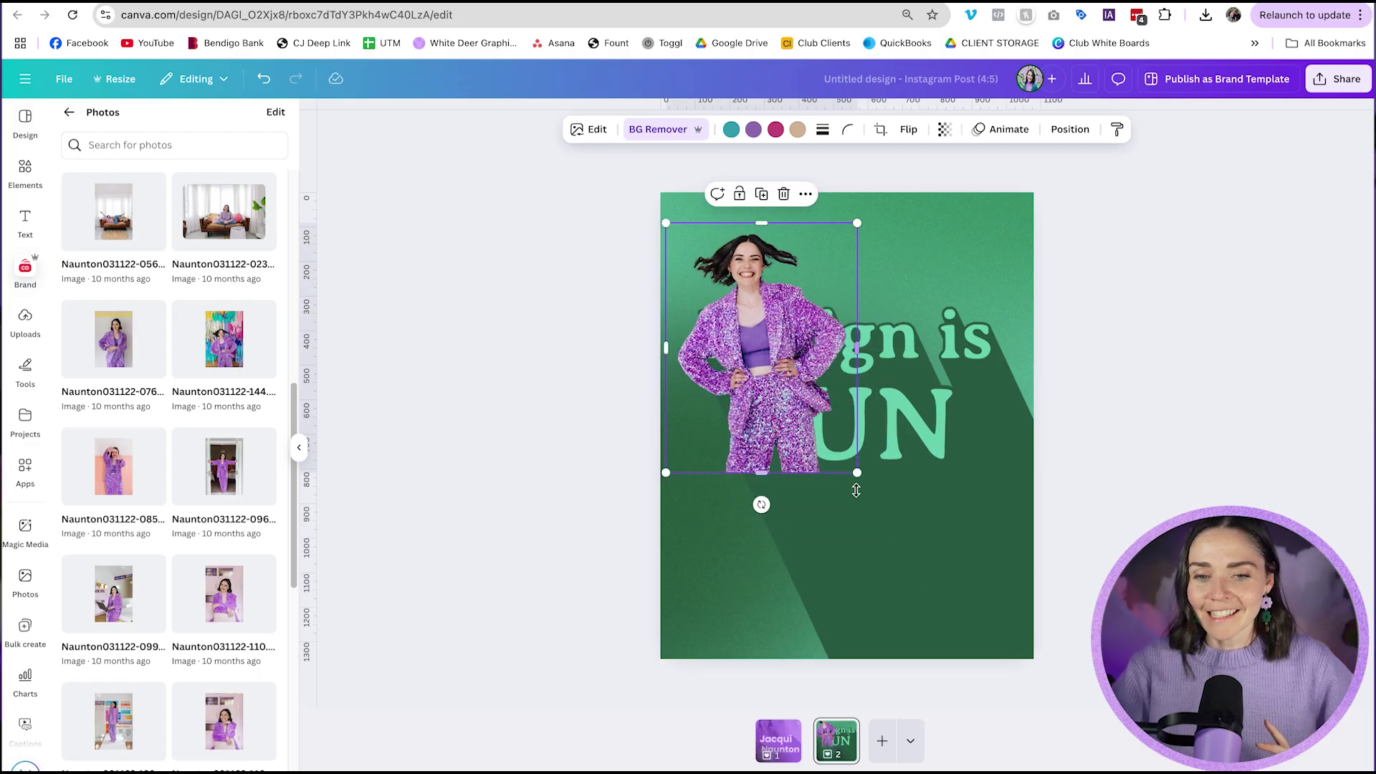
left_click_drag(858, 474, 1000, 659)
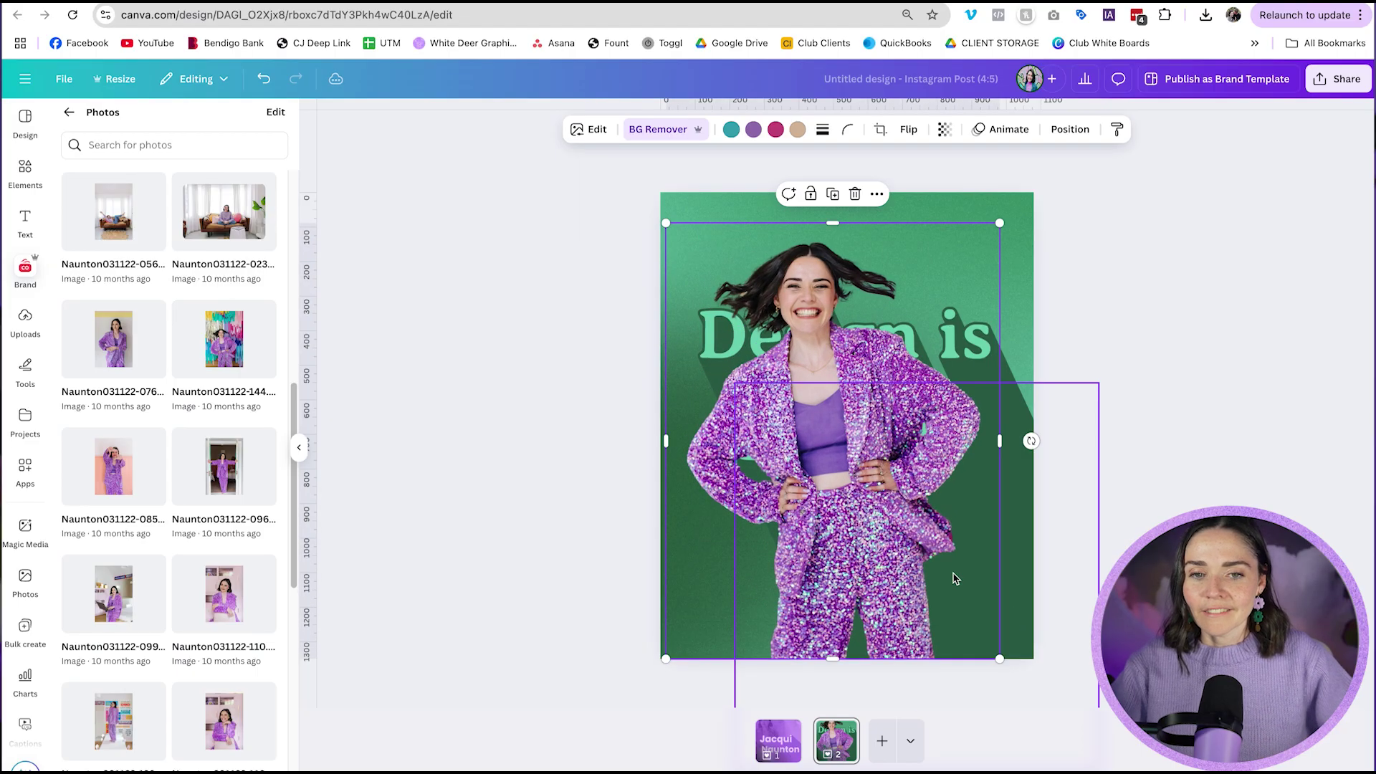
left_click_drag(954, 578, 824, 427)
Send the cutout backward so it sits behind both 'Design is' and 'FUN'.
key("super+bracketleft")
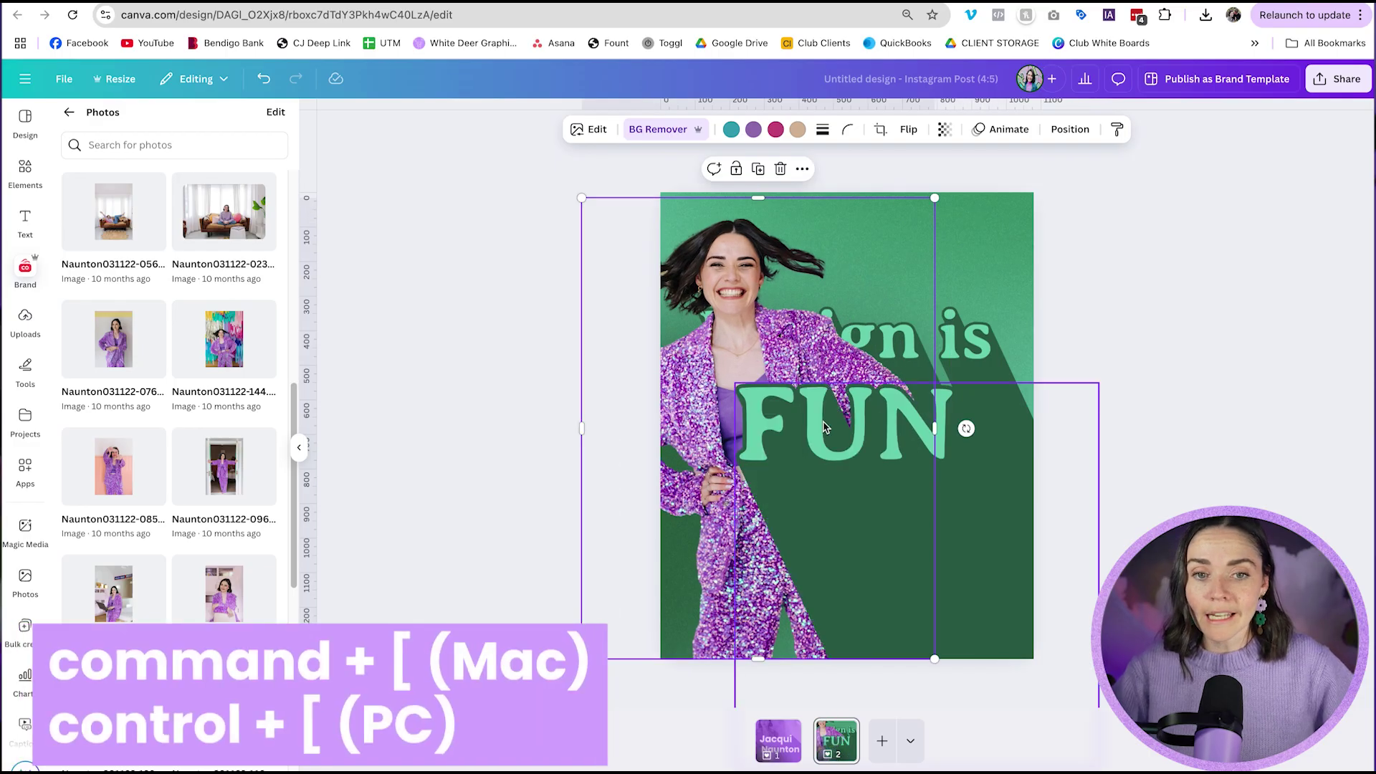
key("super+bracketleft")
key("super+bracketright")
key("super+bracketright")
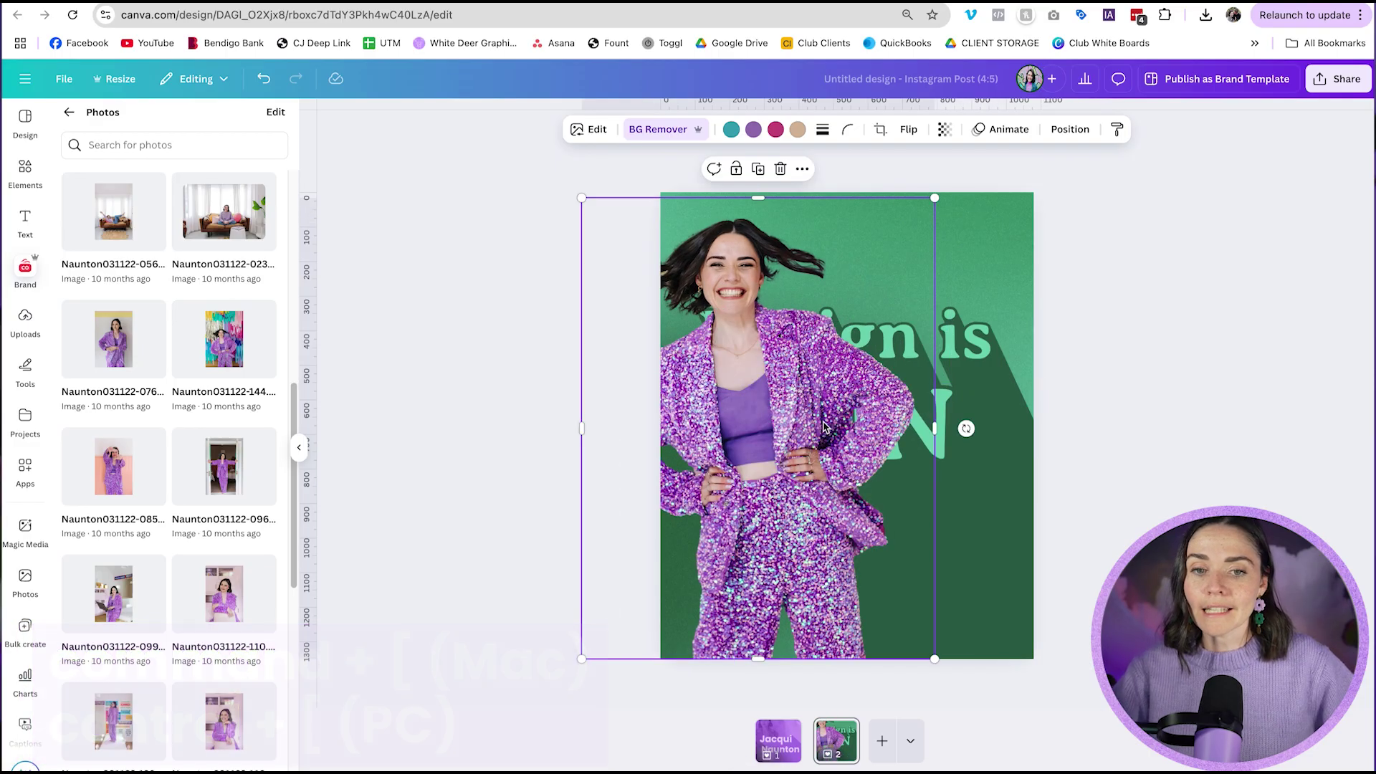
key("super+bracketleft")
key("super+bracketleft")
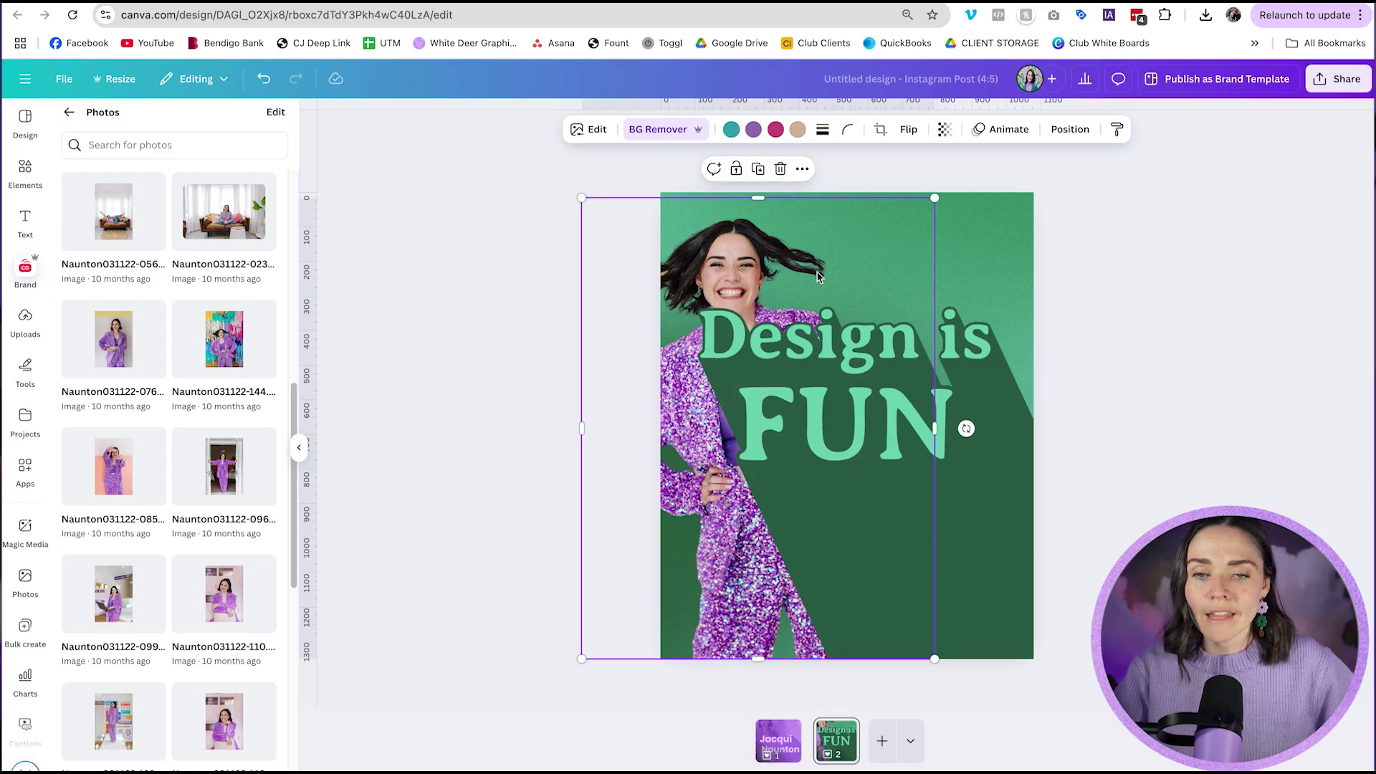
Check the Layers list and keep the photo just above the gradient background.
left_click(1070, 136)
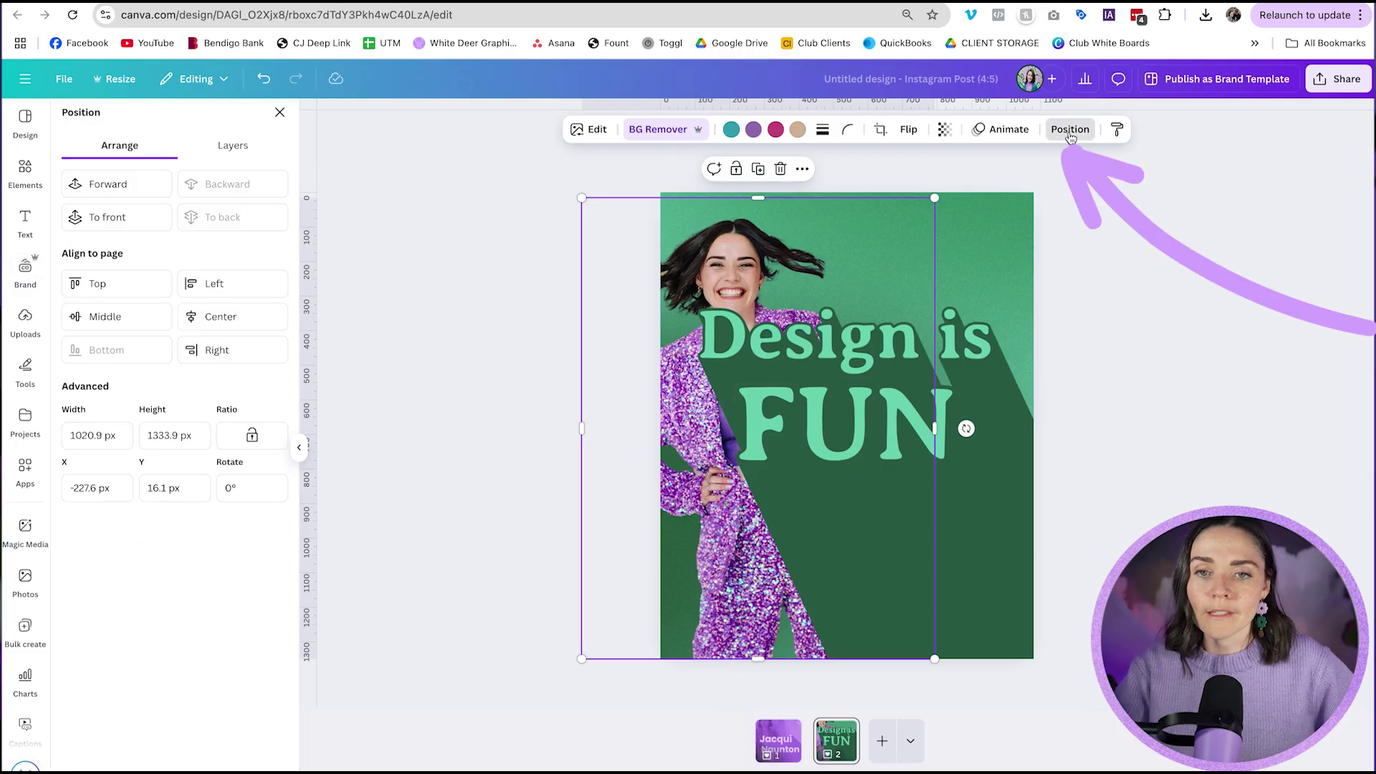
left_click(237, 149)
mouse_move(216, 315)
left_mouse_down()
mouse_move(215, 224)
mouse_move(220, 323)
left_mouse_up()
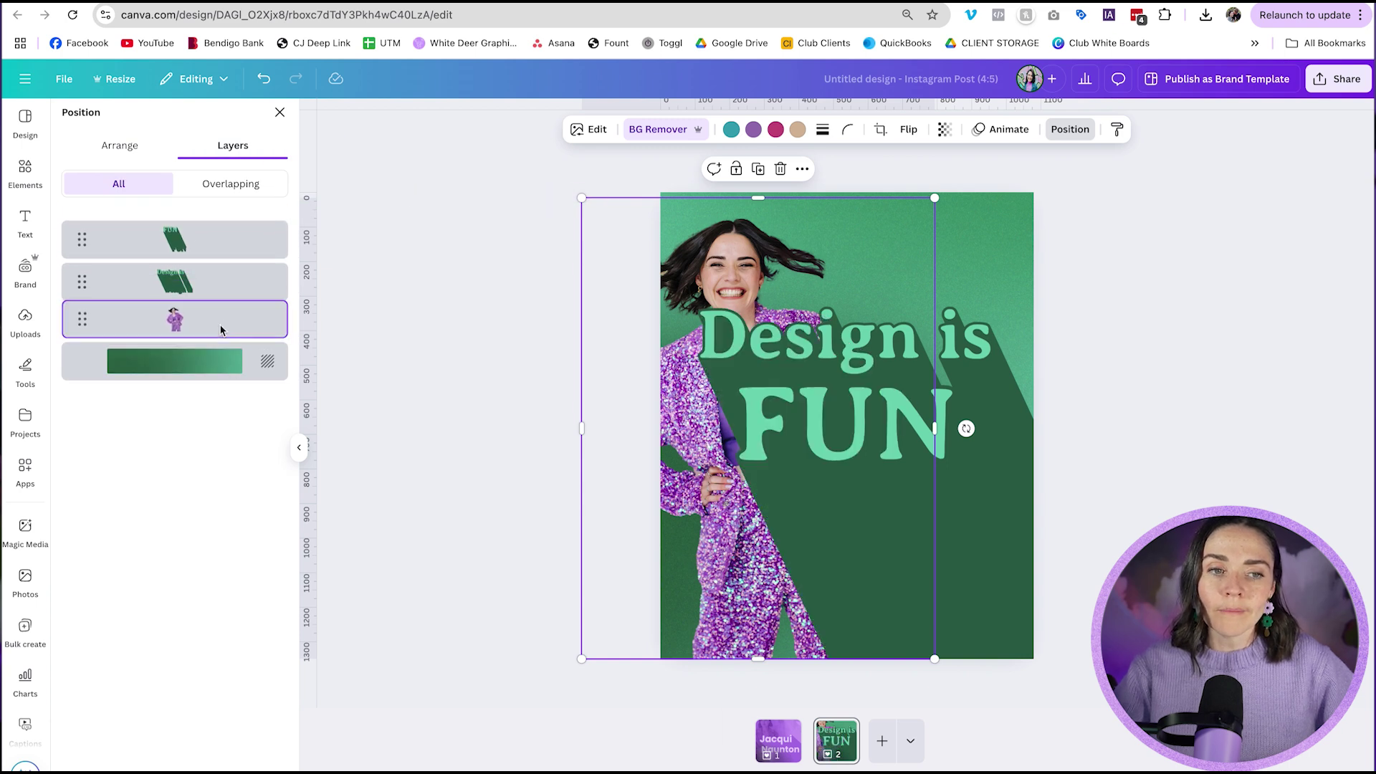
Start a custom duotone with light green highlights sampled from the Design text.
left_click(595, 135)
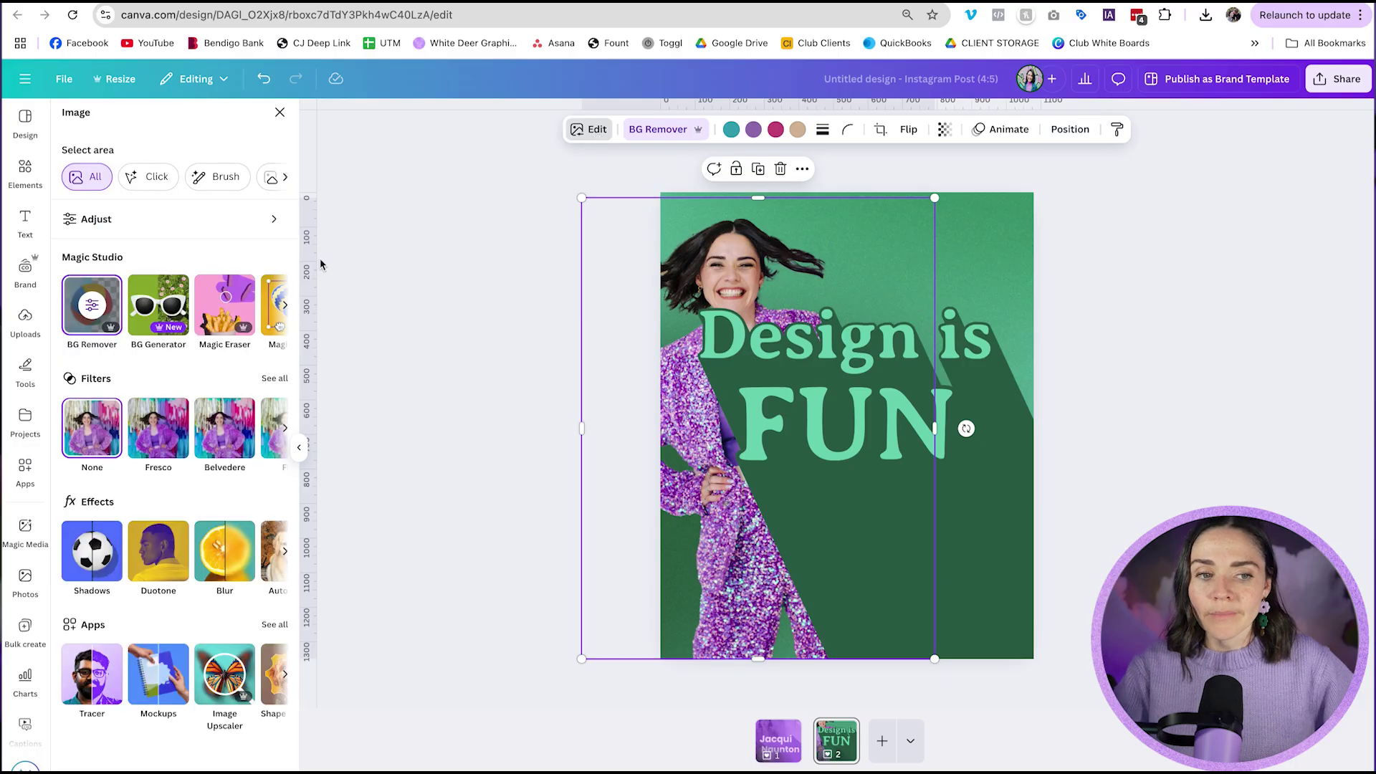
left_click(168, 542)
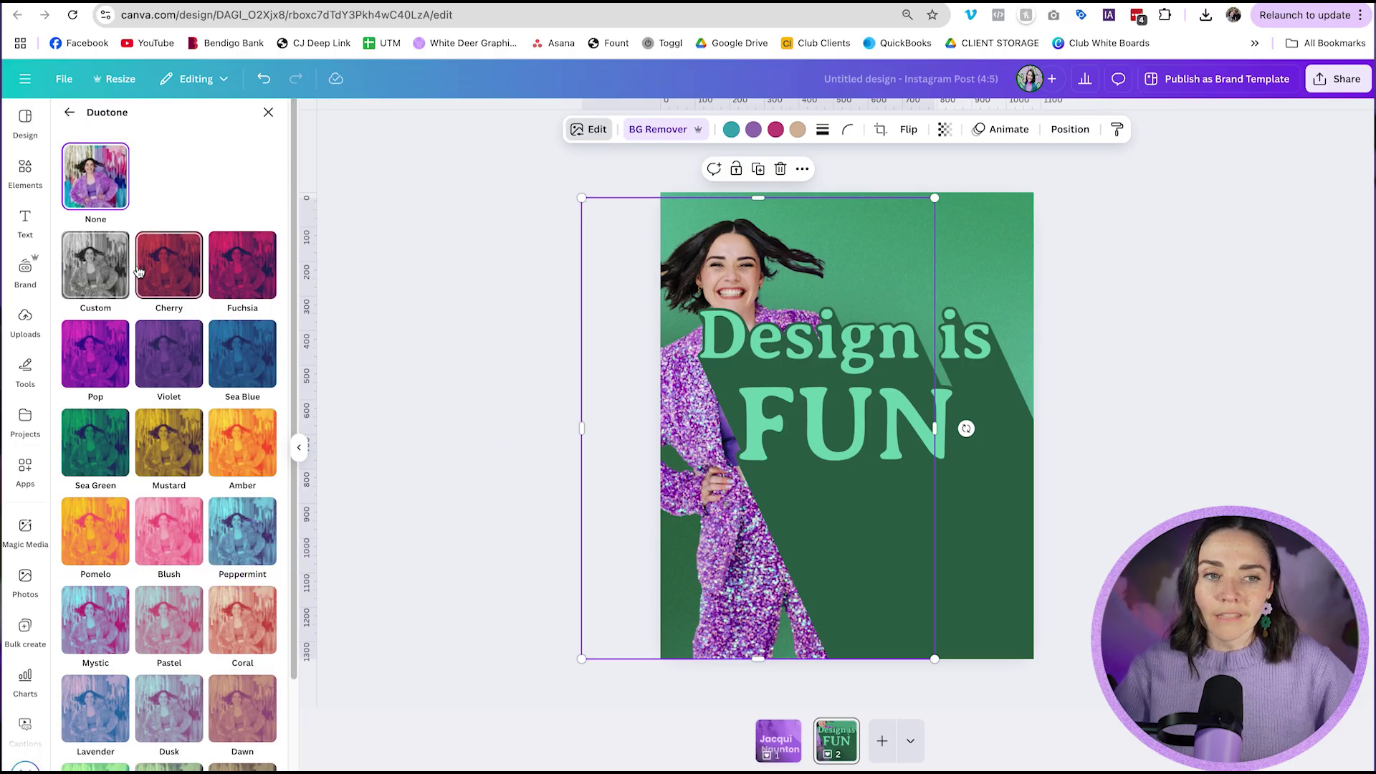
left_click(93, 273)
left_click(266, 337)
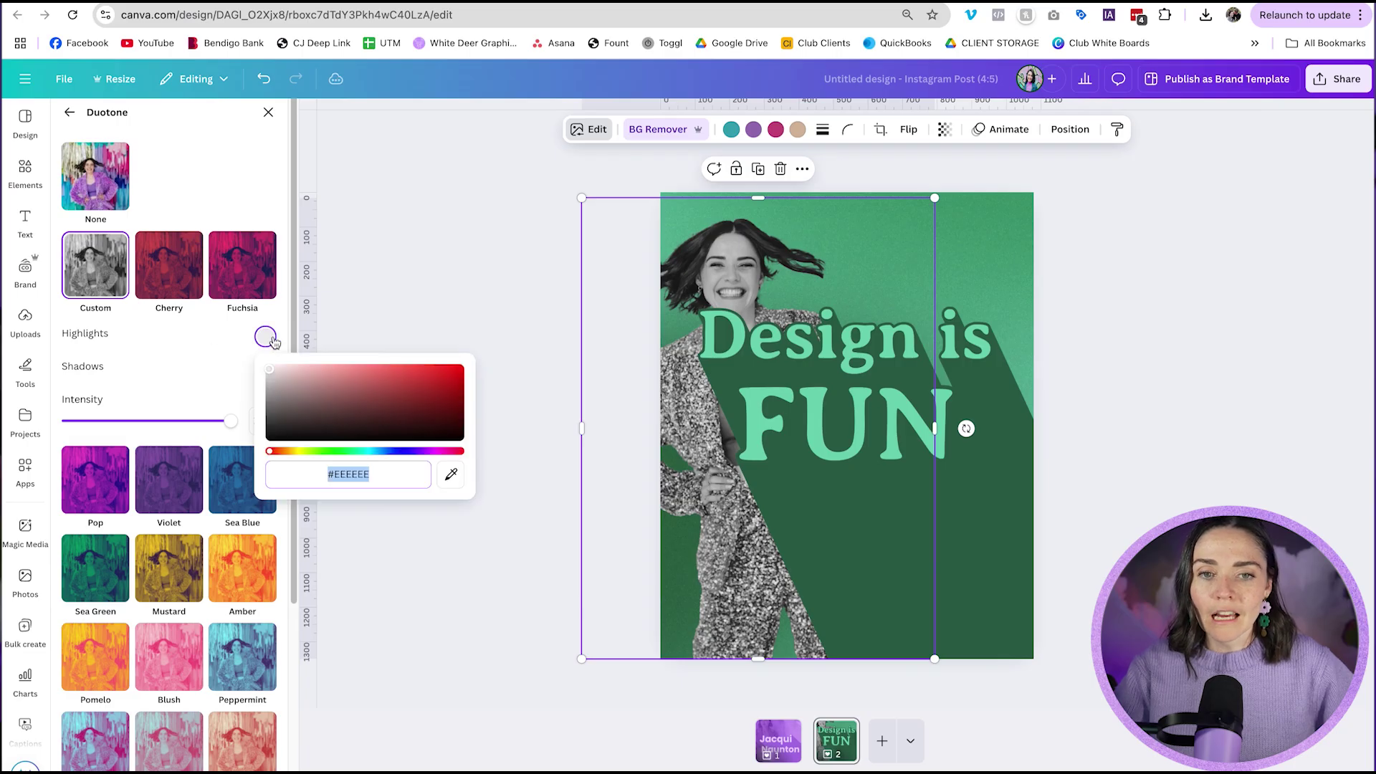
left_click(452, 475)
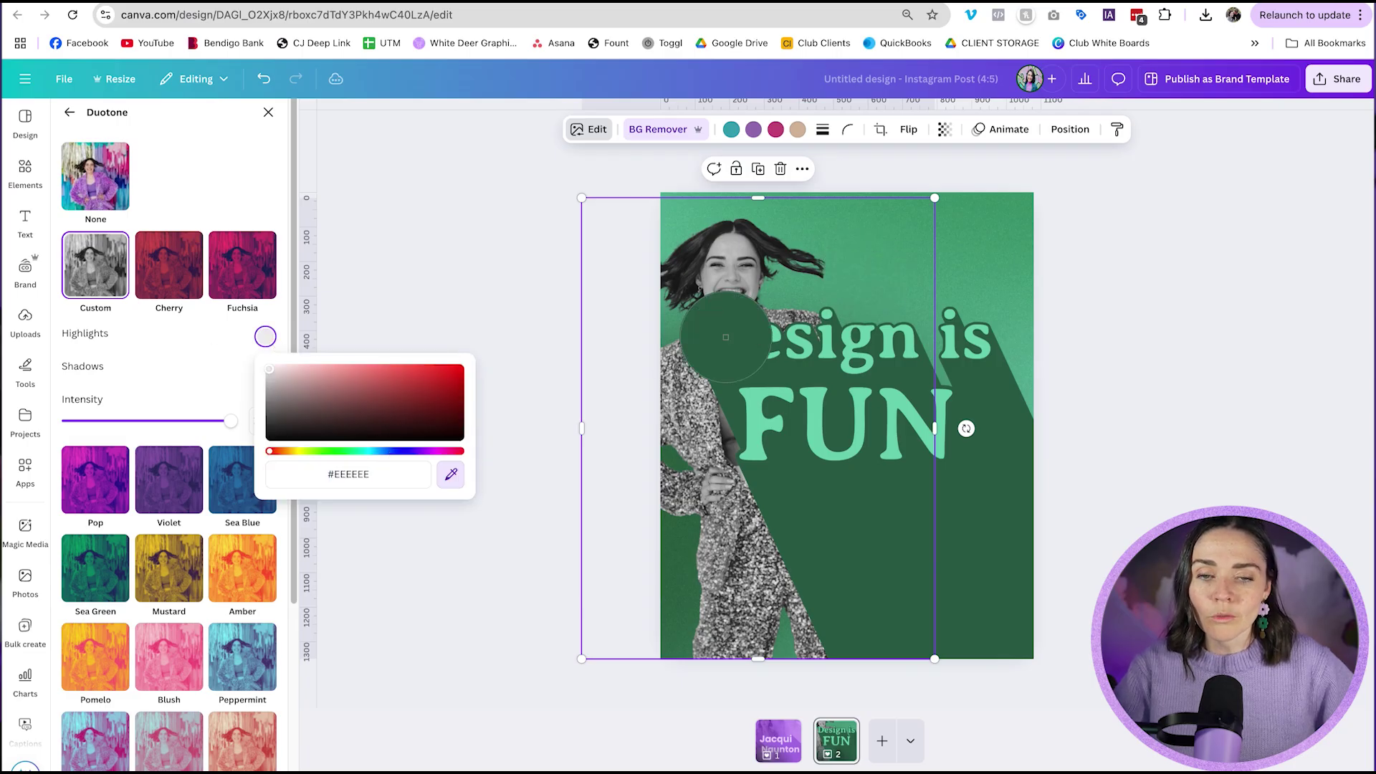
left_click(727, 336)
left_click_drag(338, 385, 331, 380)
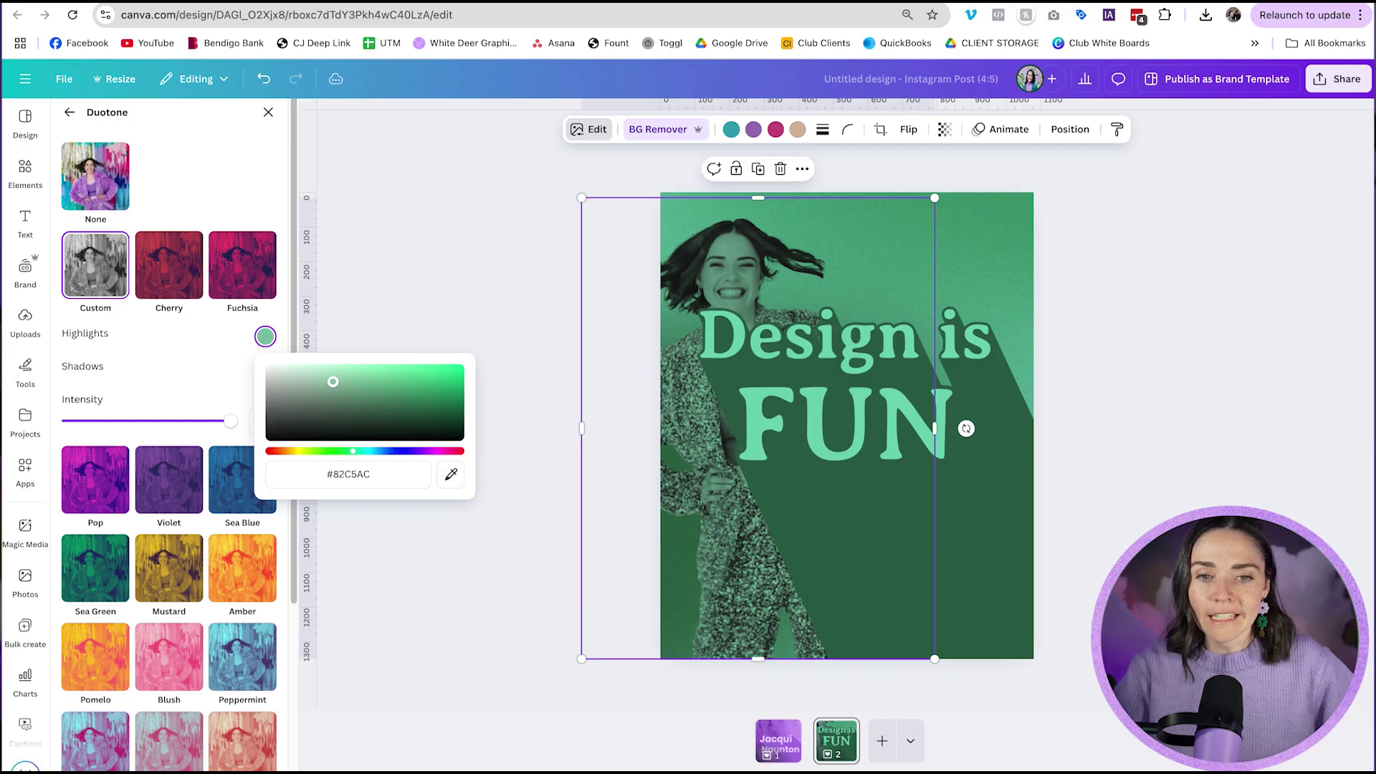
left_click(241, 350)
Set the duotone shadows to dark green #2C654B sampled from the design.
left_click(265, 369)
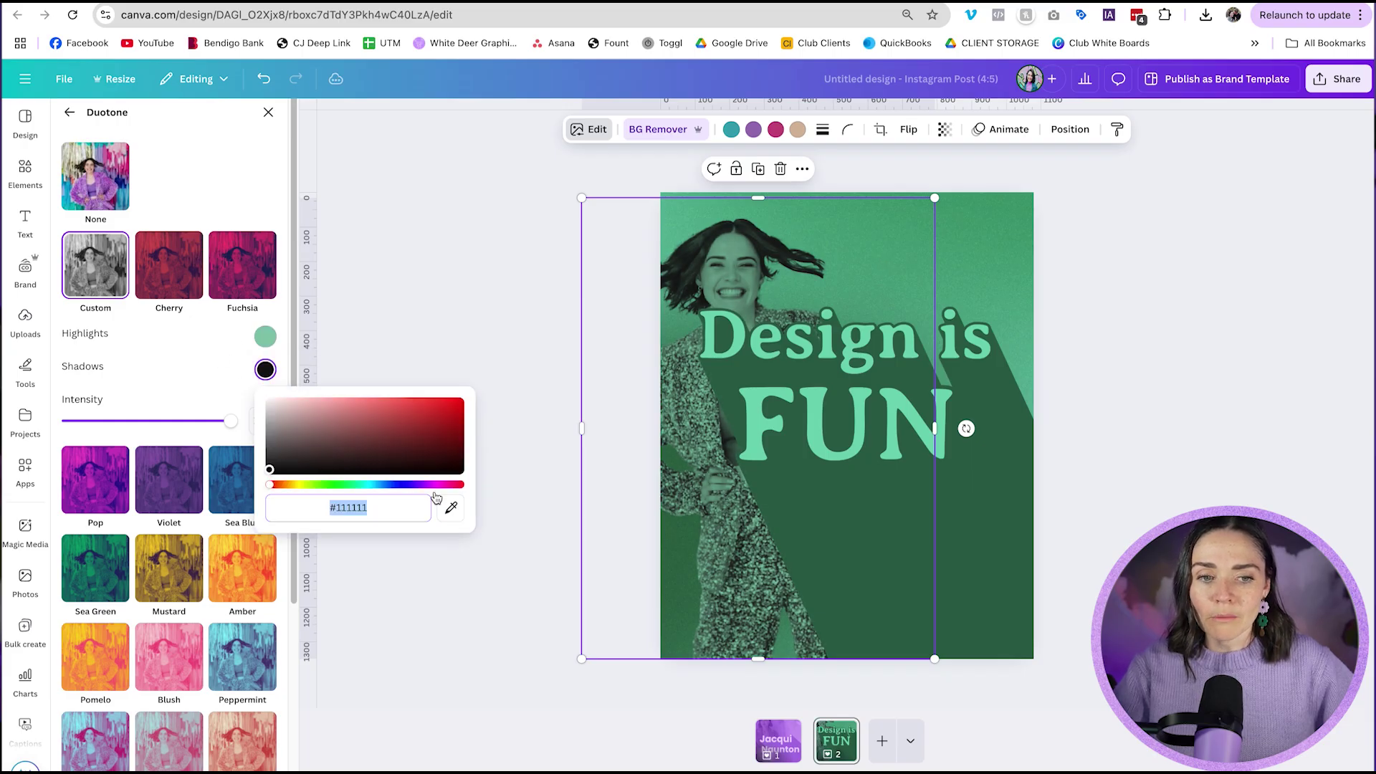
left_click(453, 509)
left_click(824, 542)
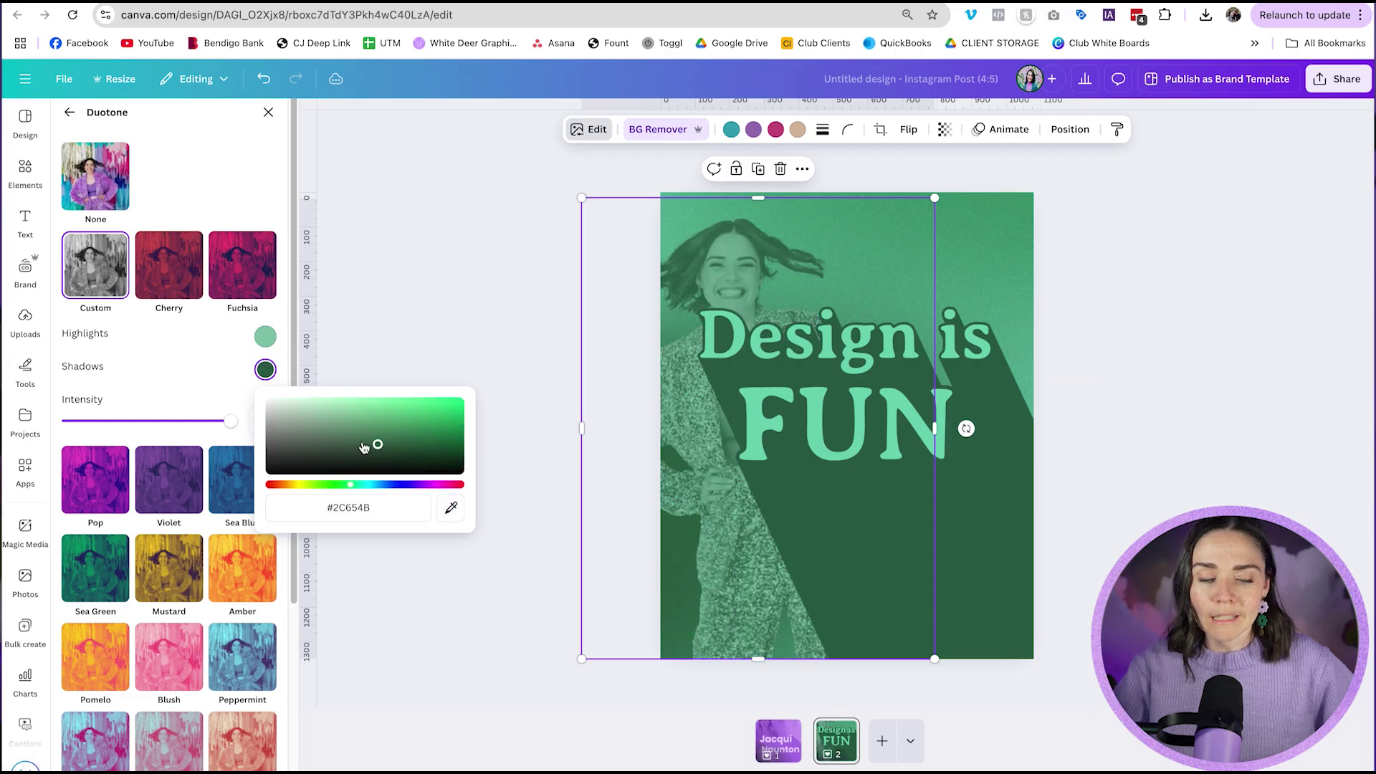
left_click_drag(411, 445, 428, 462)
left_click(823, 259)
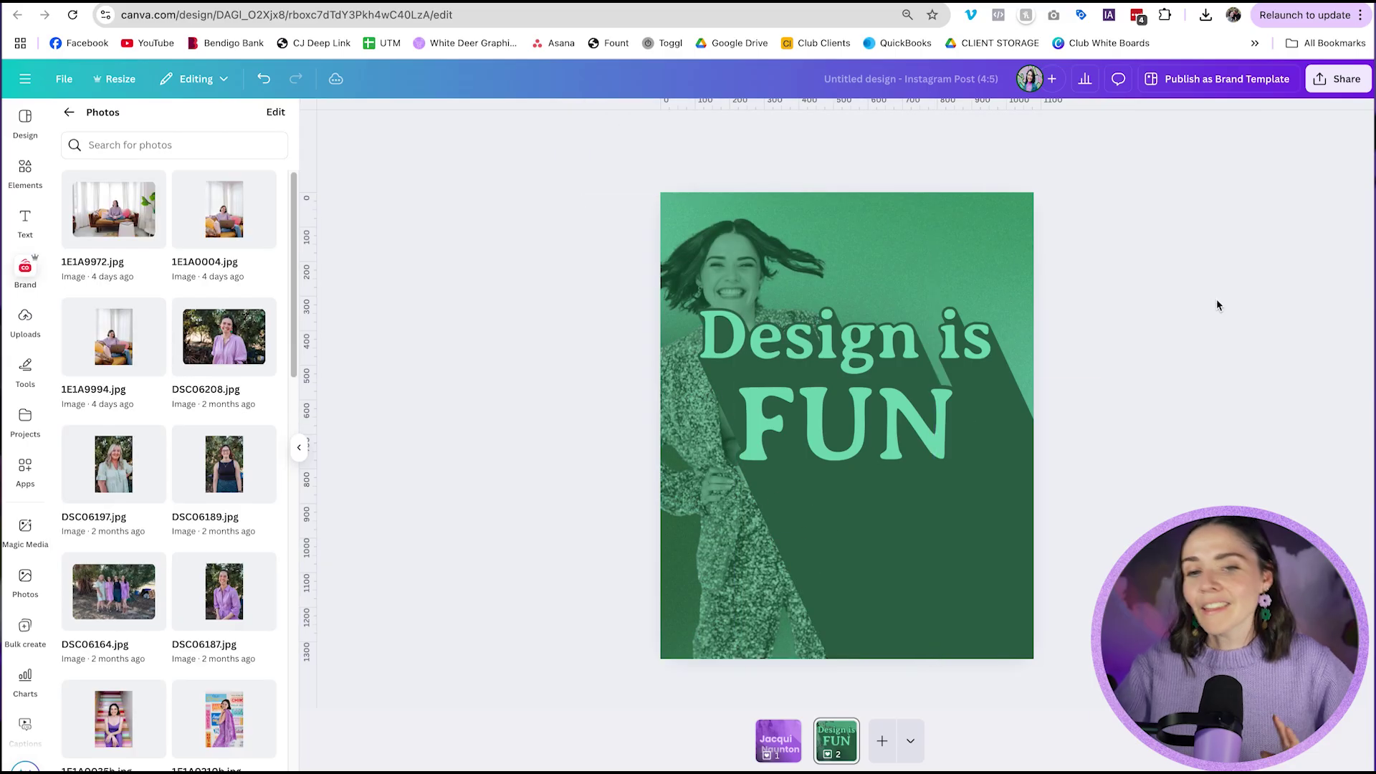
left_click(1216, 304)
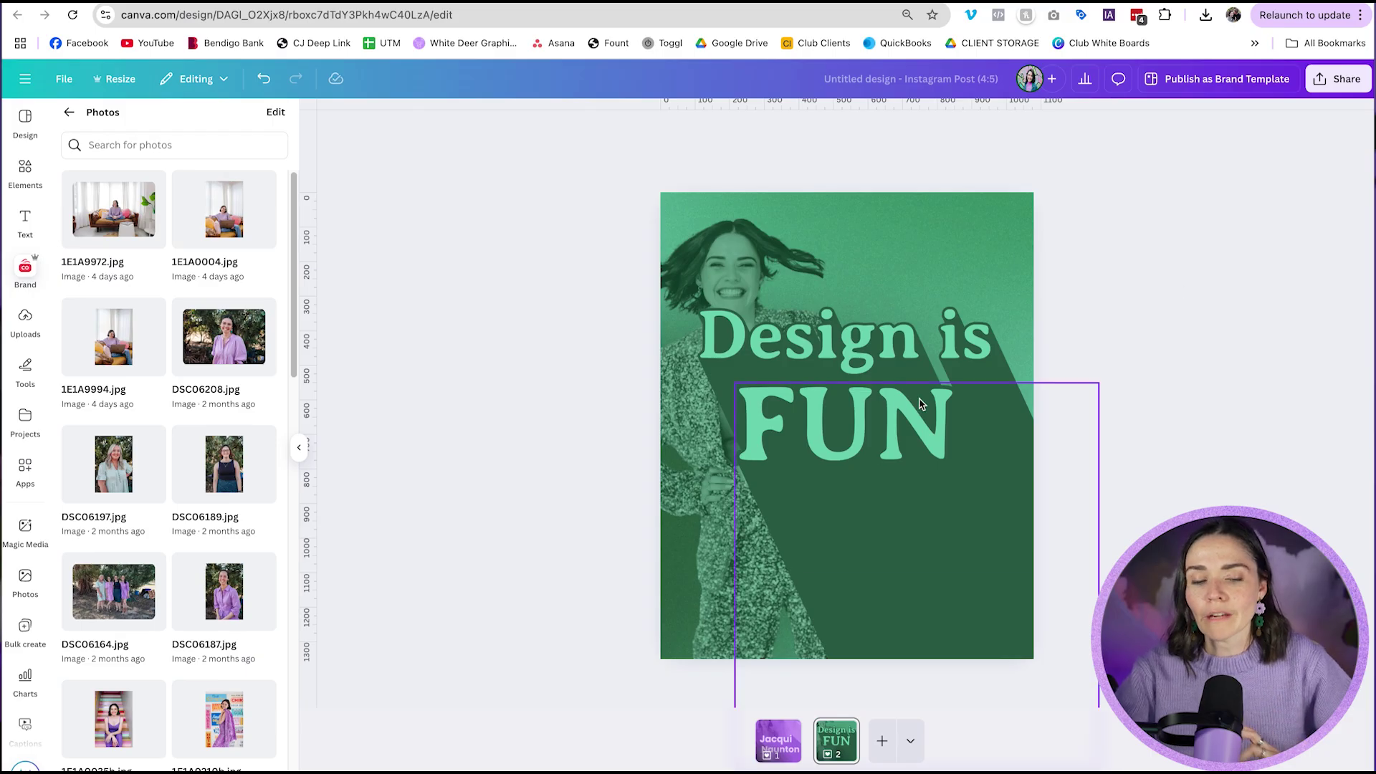
left_click(769, 255)
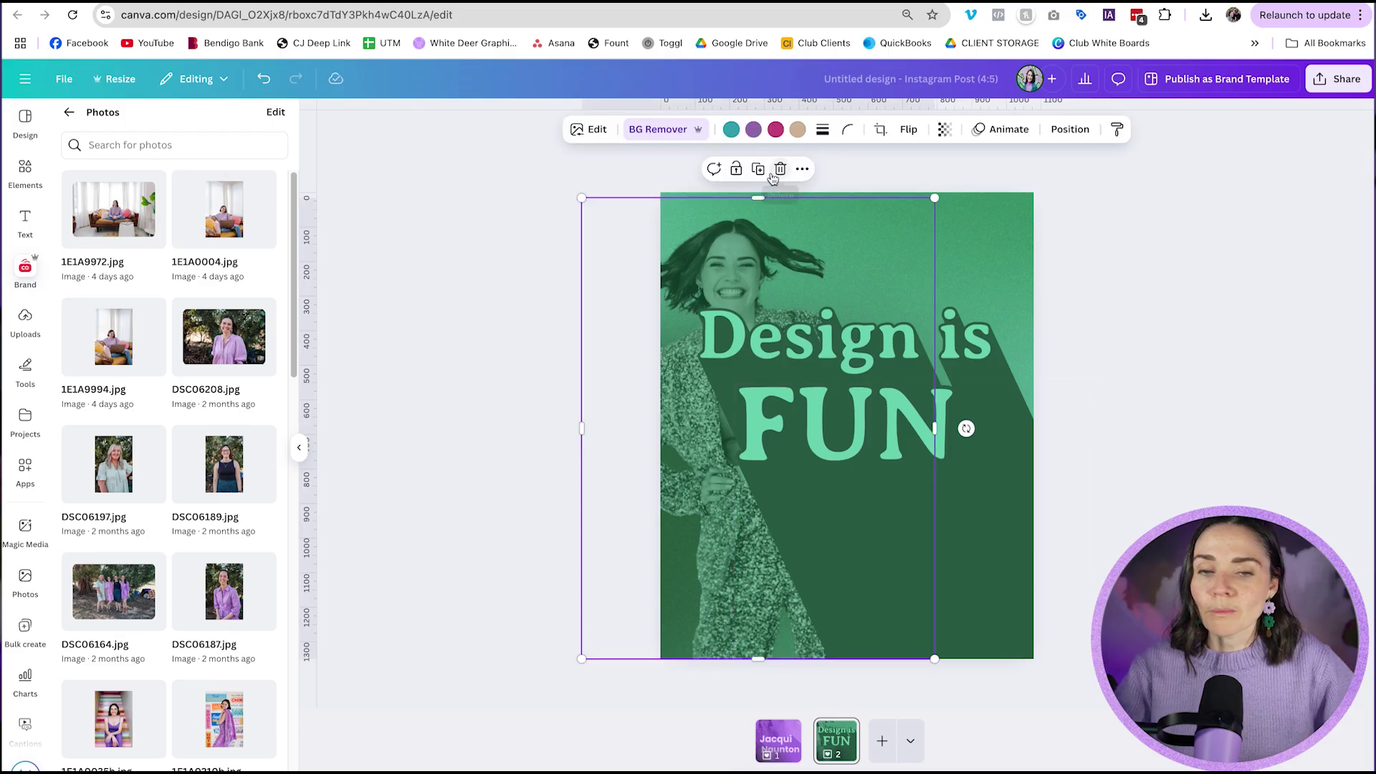
Duplicate the photo and apply a whole-image blur of 21 to the copy.
left_click(760, 171)
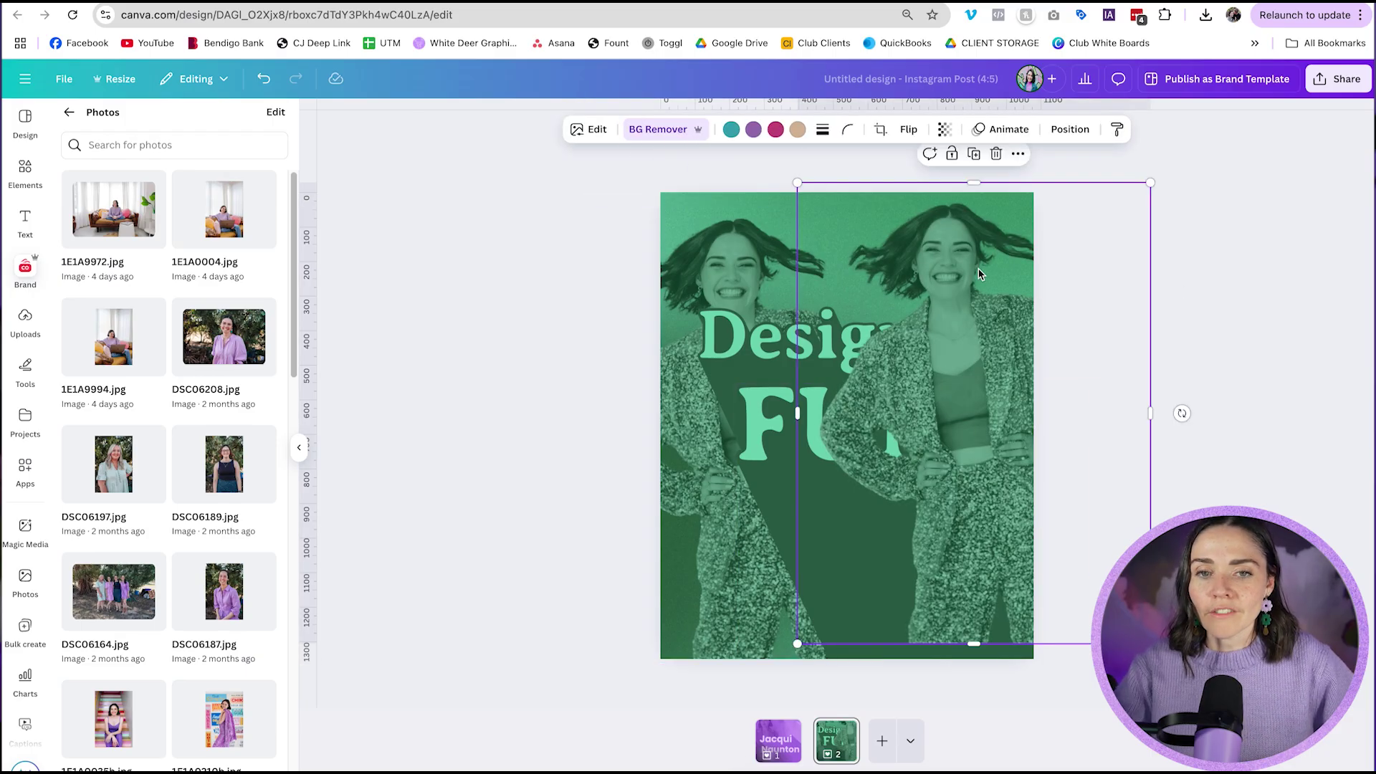
left_click_drag(982, 276, 957, 280)
left_click(590, 130)
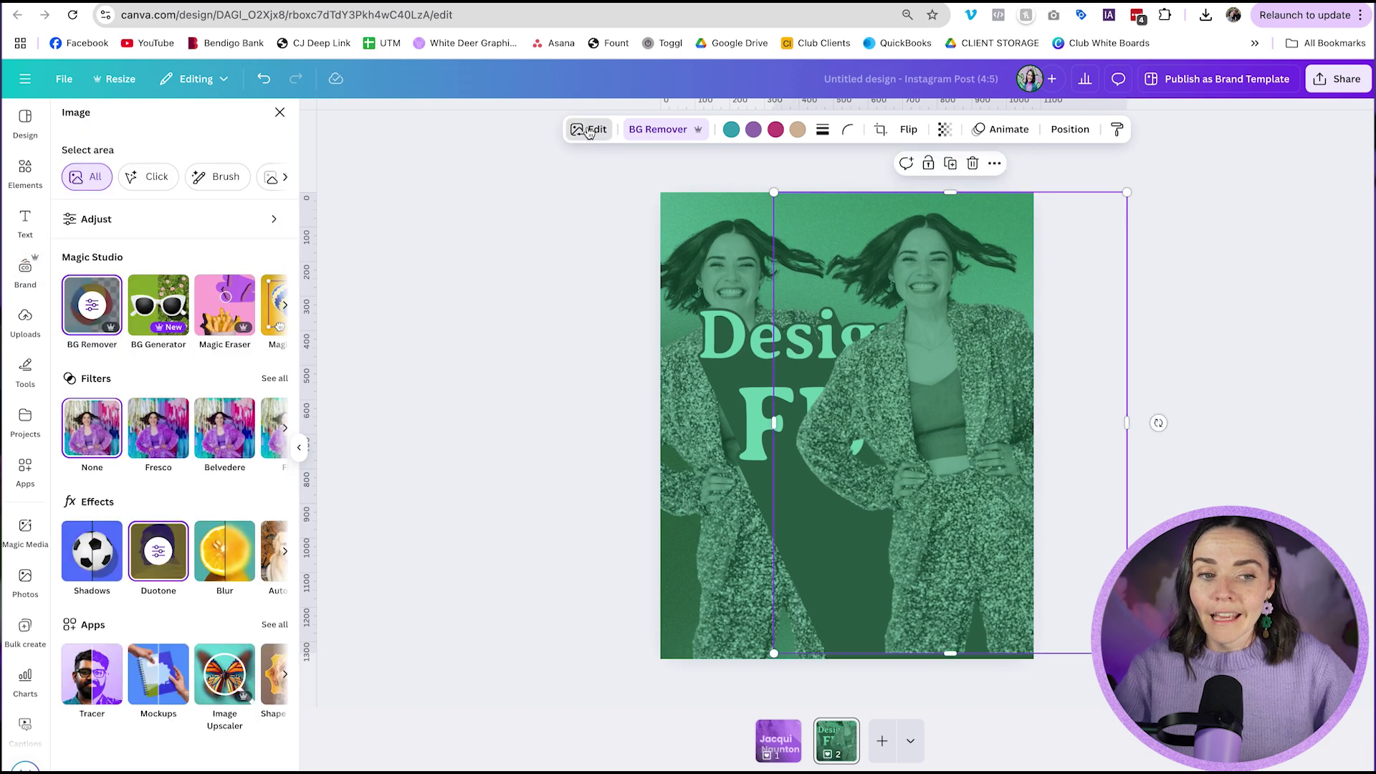
left_click(224, 552)
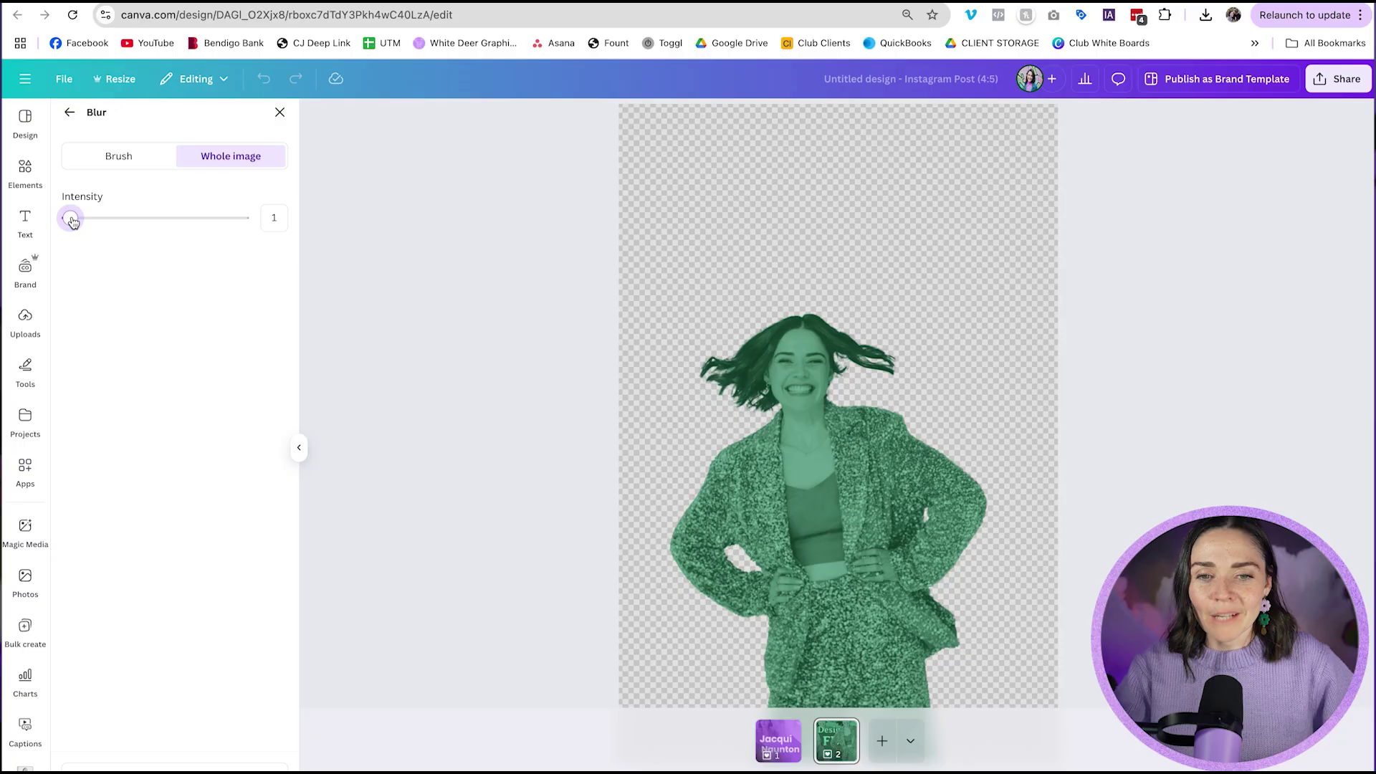
left_click_drag(71, 221, 116, 222)
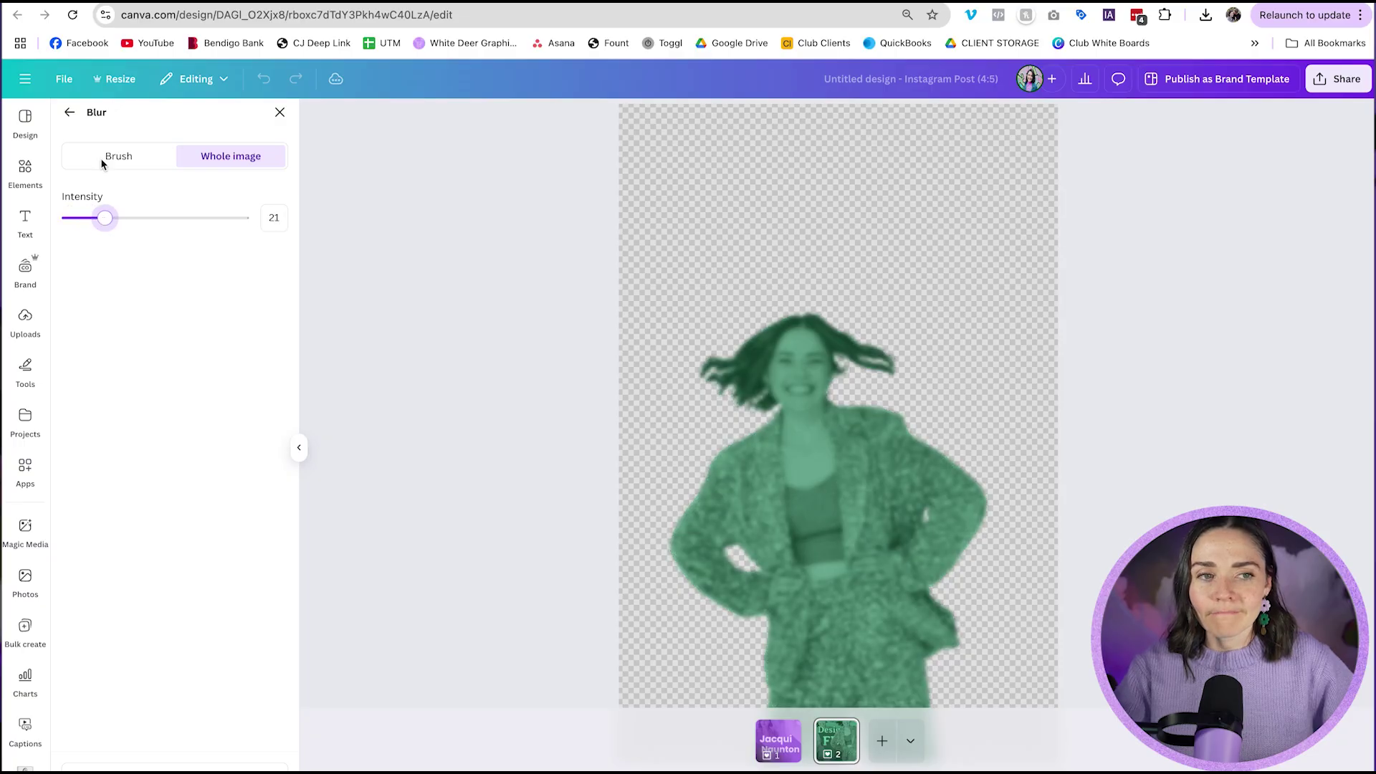
left_click(71, 114)
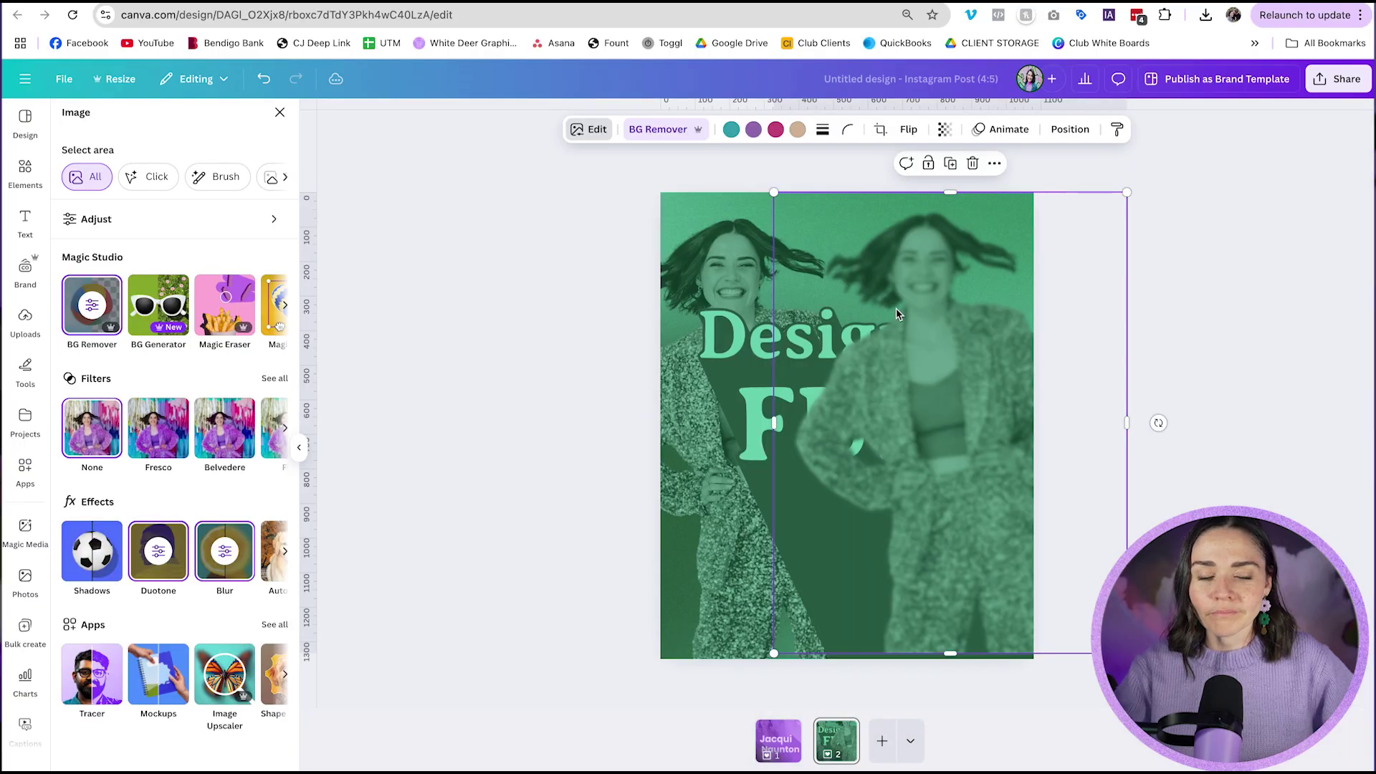
Enlarge the blurred copy, send it behind the shape and text, and set transparency 35.
left_click_drag(774, 193, 617, 115)
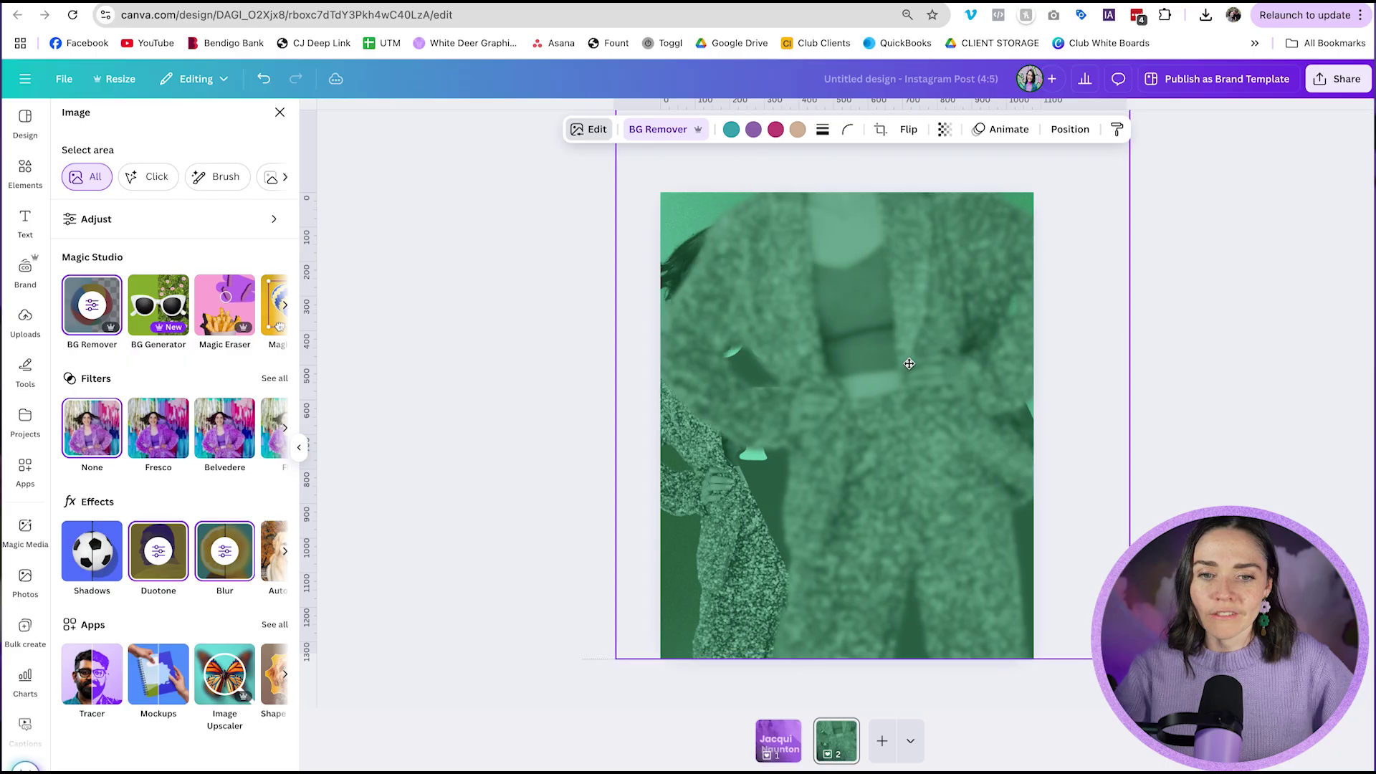
left_click_drag(909, 364, 962, 473)
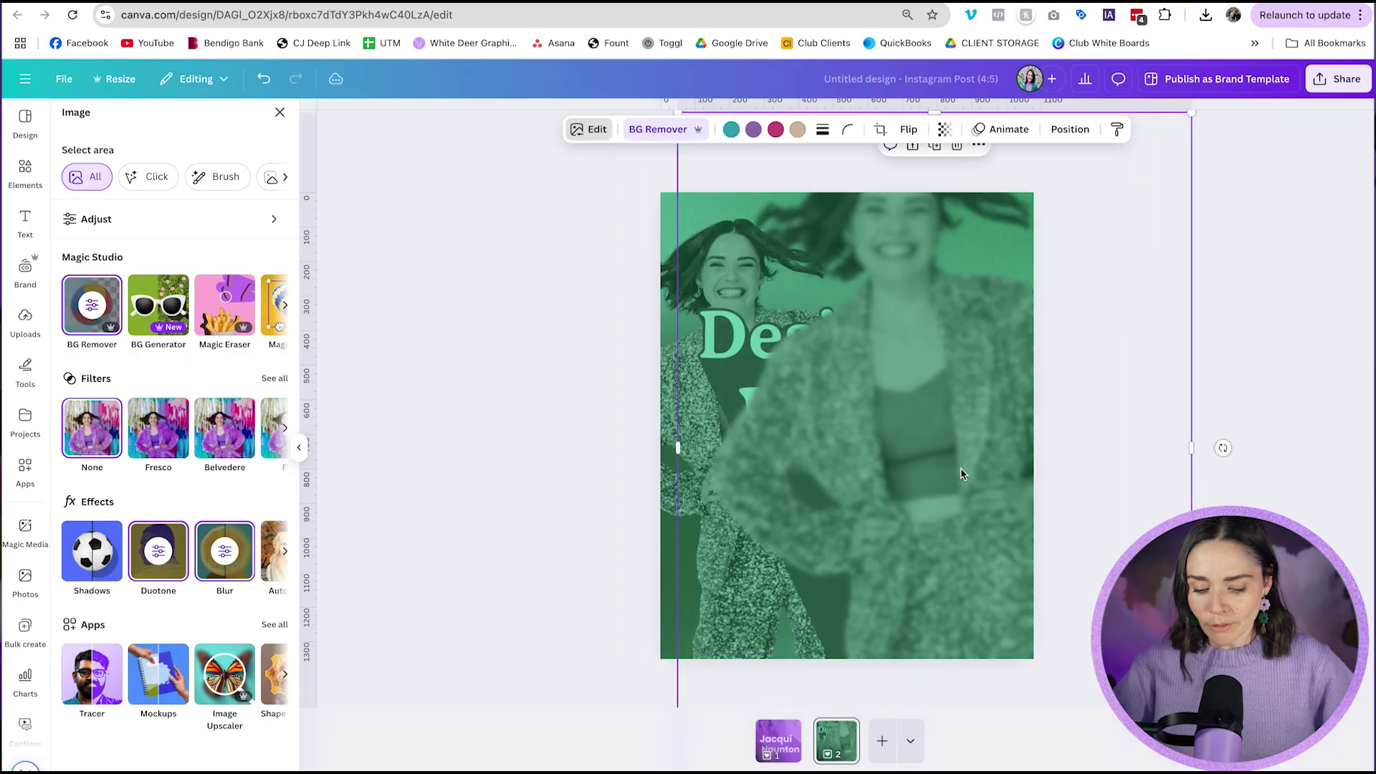
key("ctrl+[")
key("ctrl+[")
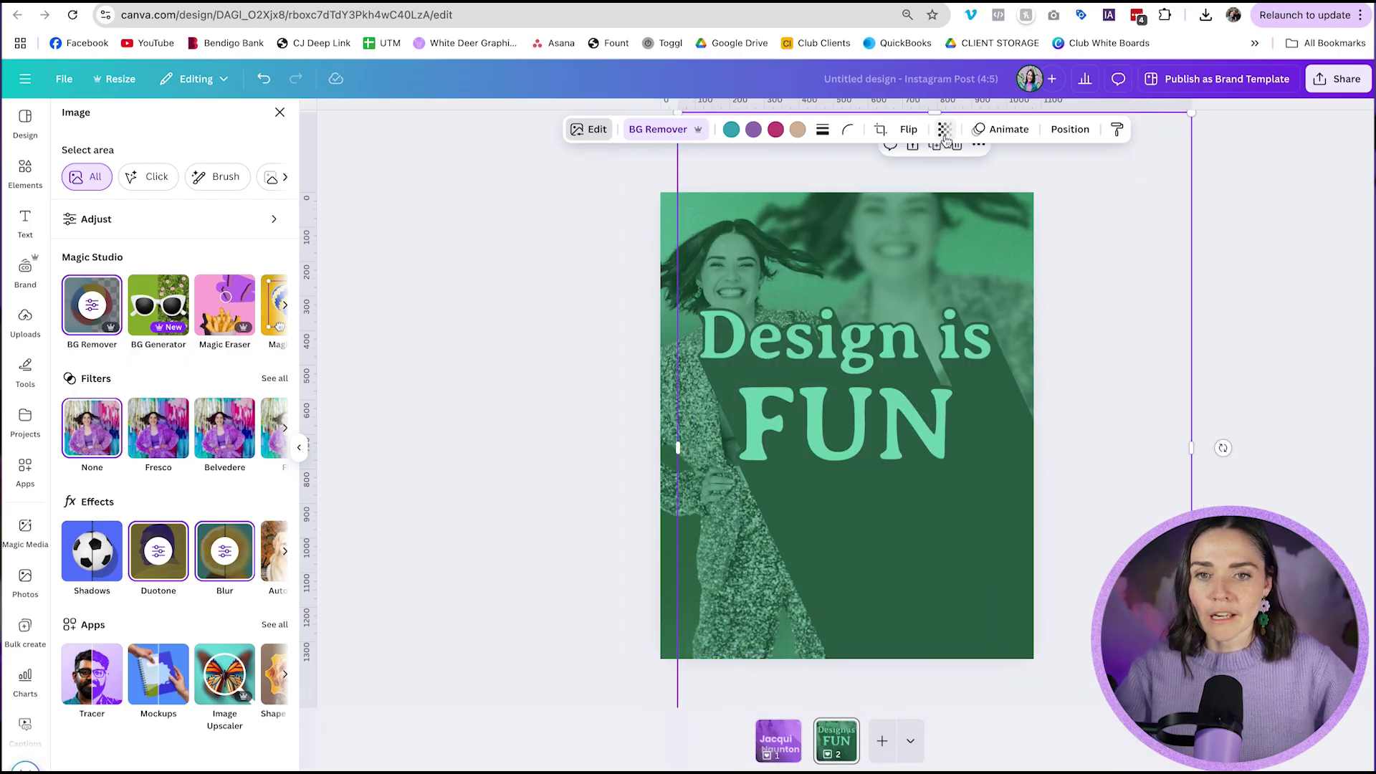
left_click(945, 134)
mouse_move(971, 185)
left_mouse_down()
mouse_move(913, 185)
mouse_move(975, 193)
left_mouse_up()
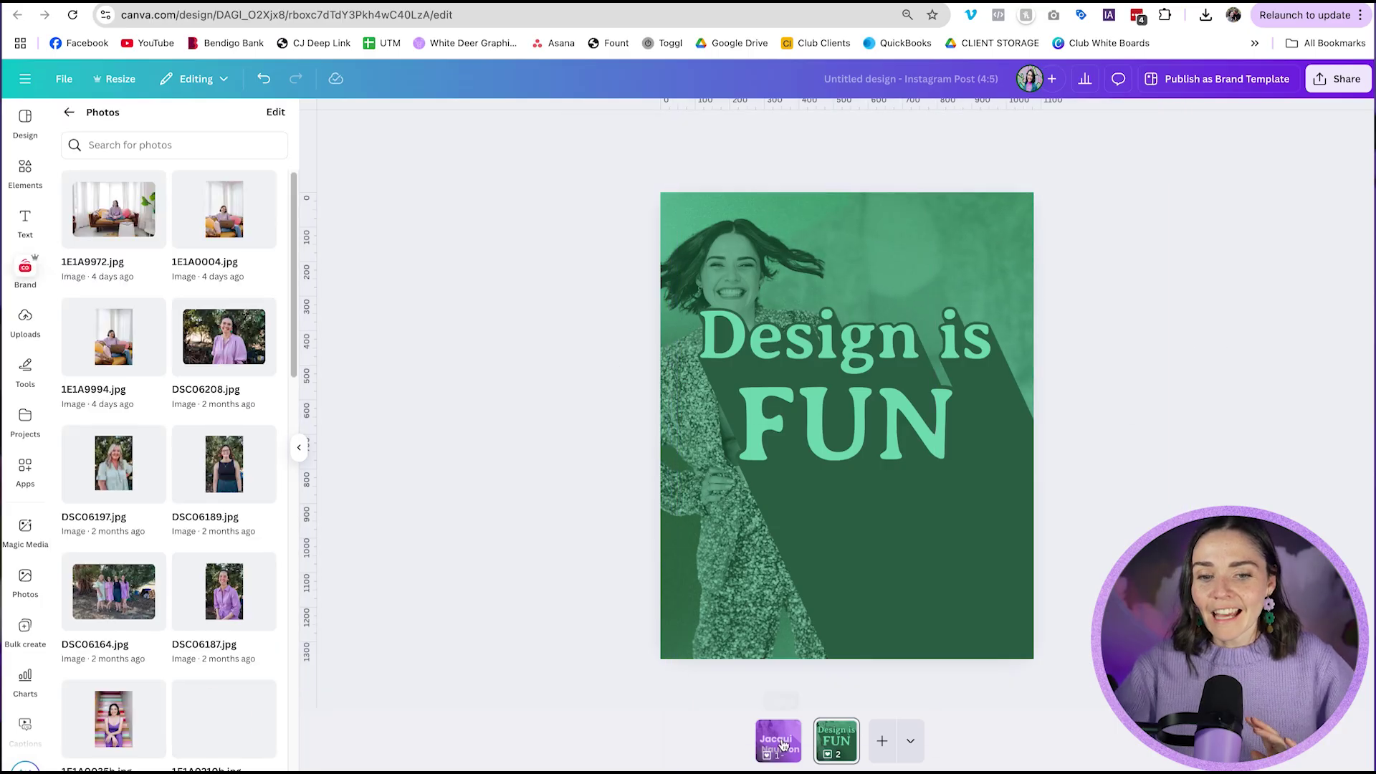
View the purple first page and shift its background photo slightly.
left_click(780, 743)
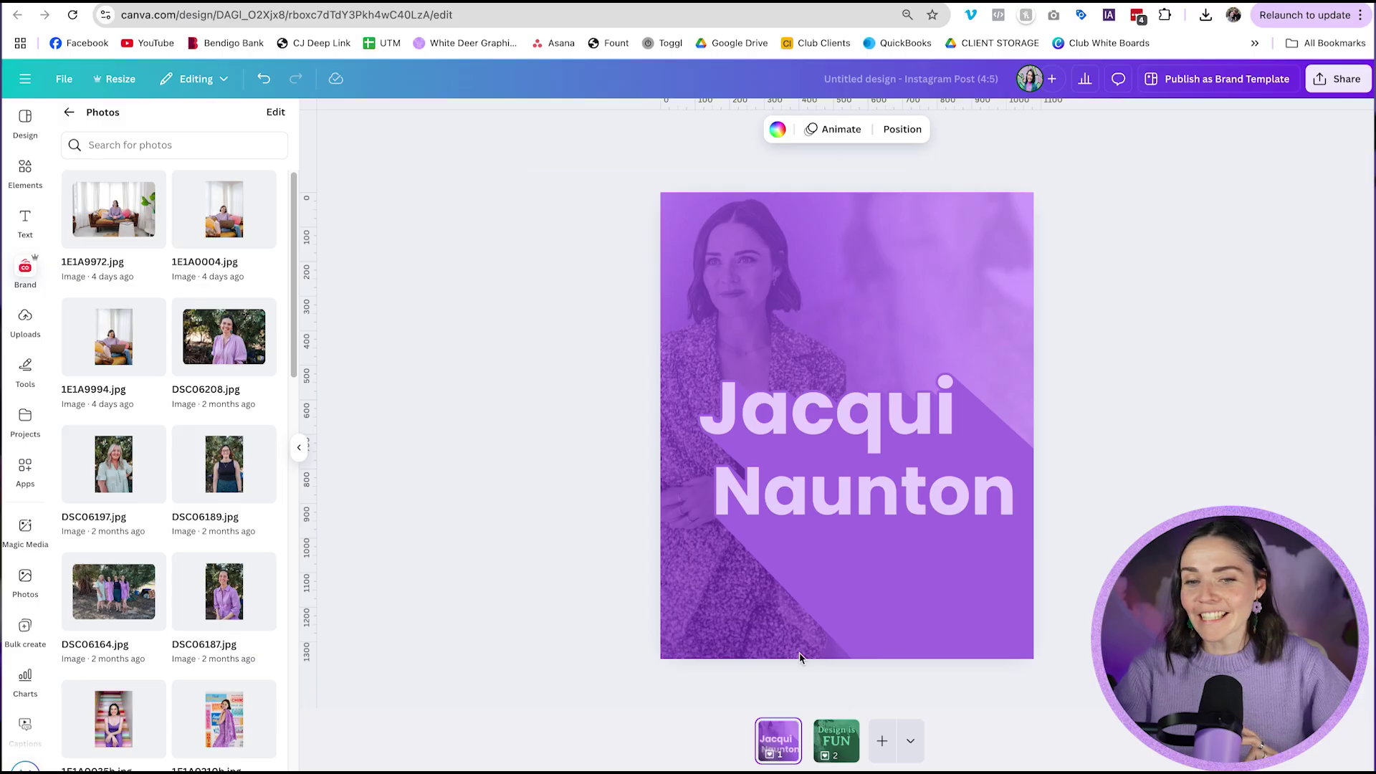
left_click(784, 292)
left_click_drag(783, 292, 1031, 317)
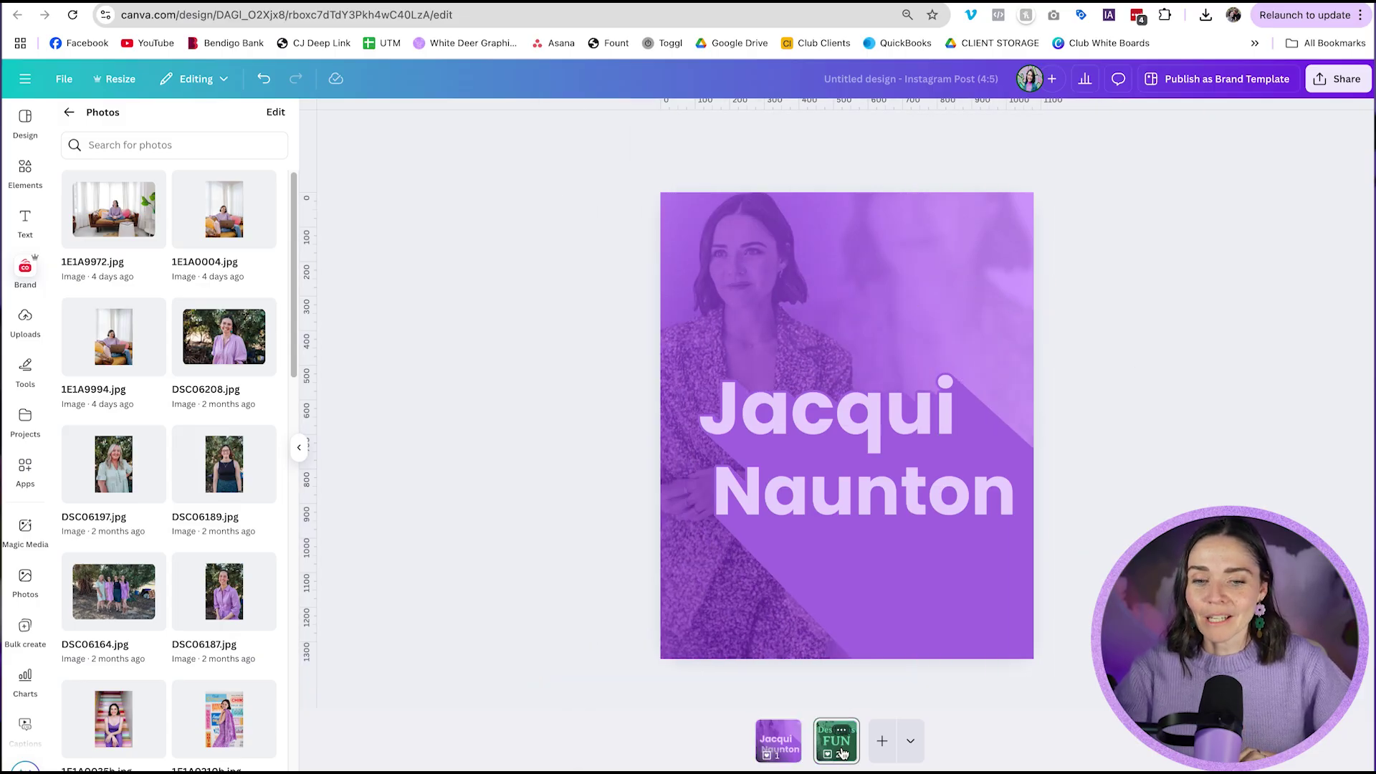
Move the 'Design is FUN' text group slightly lower on page two.
left_click(843, 753)
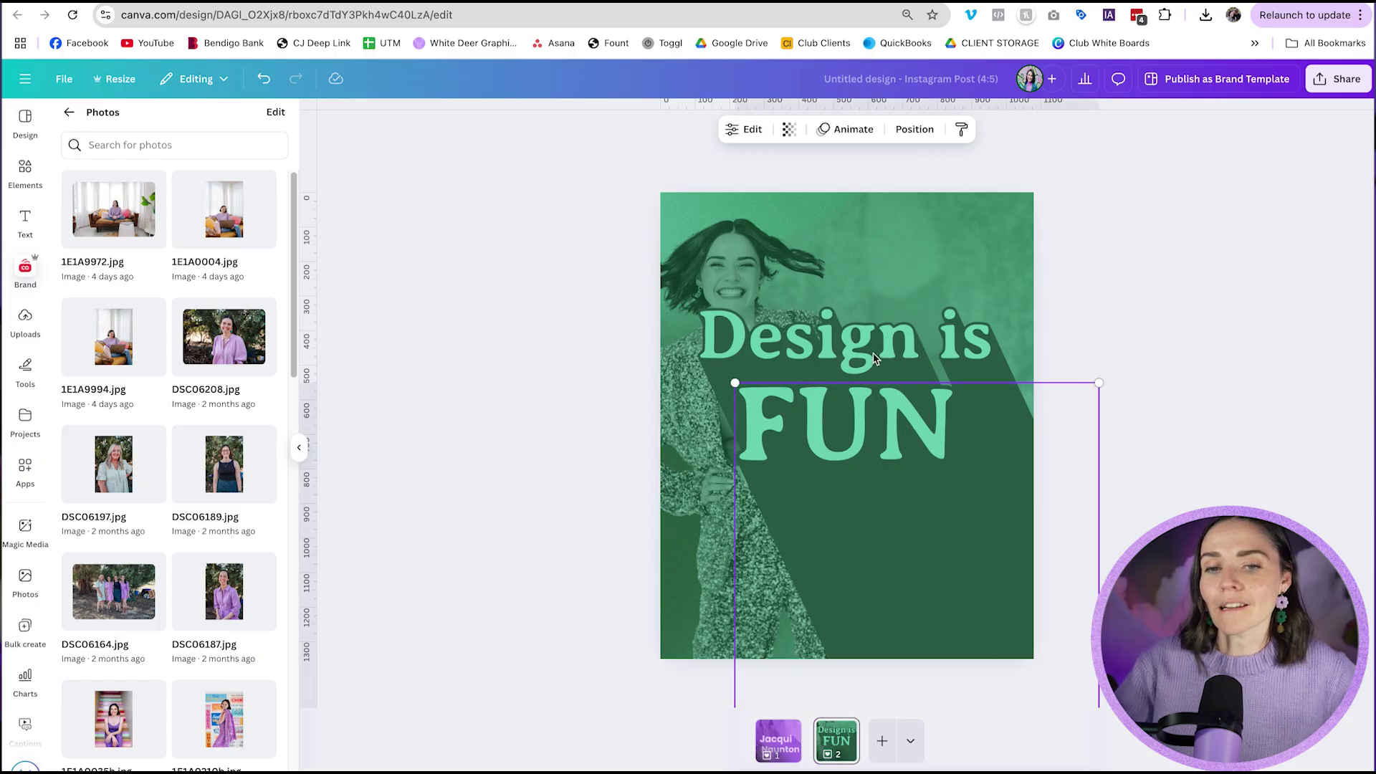
left_click(856, 399)
left_click_drag(856, 399, 860, 431)
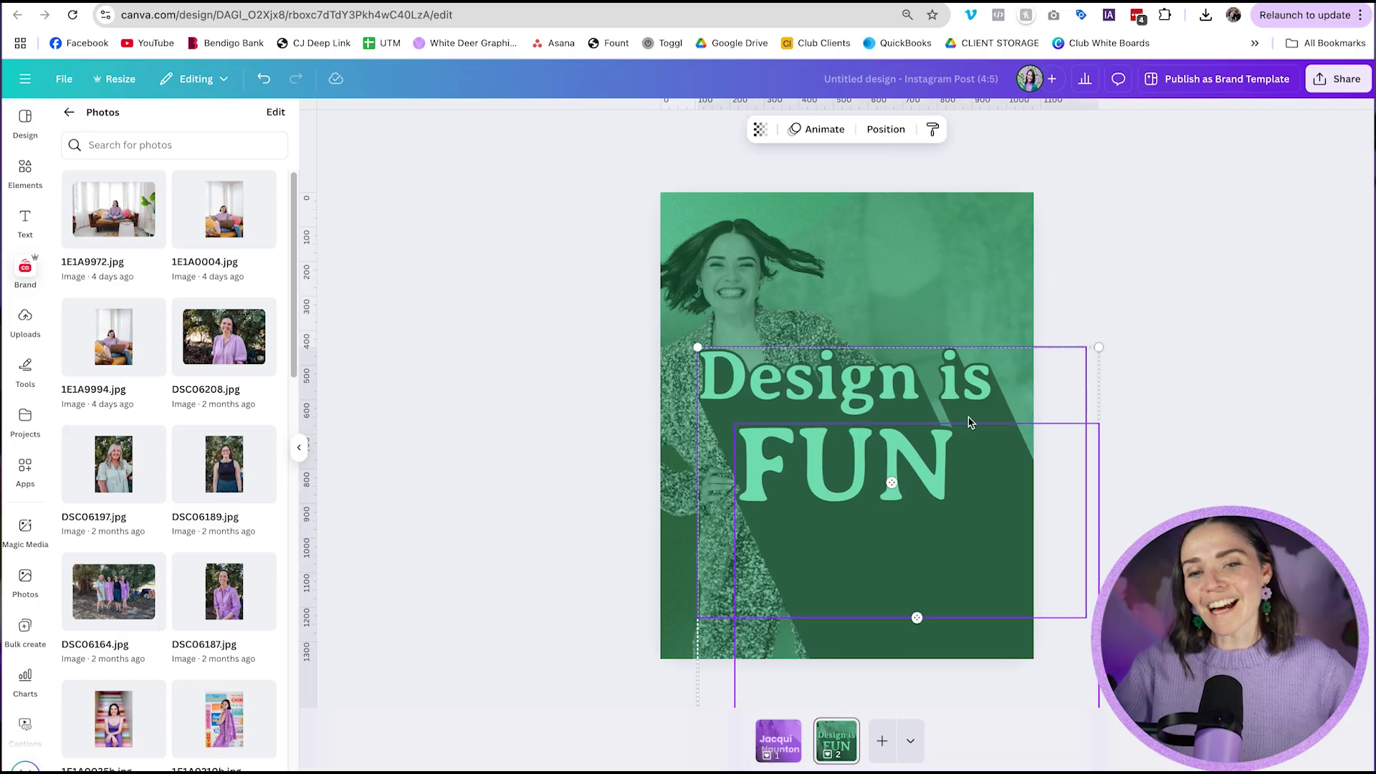
left_click(1183, 356)
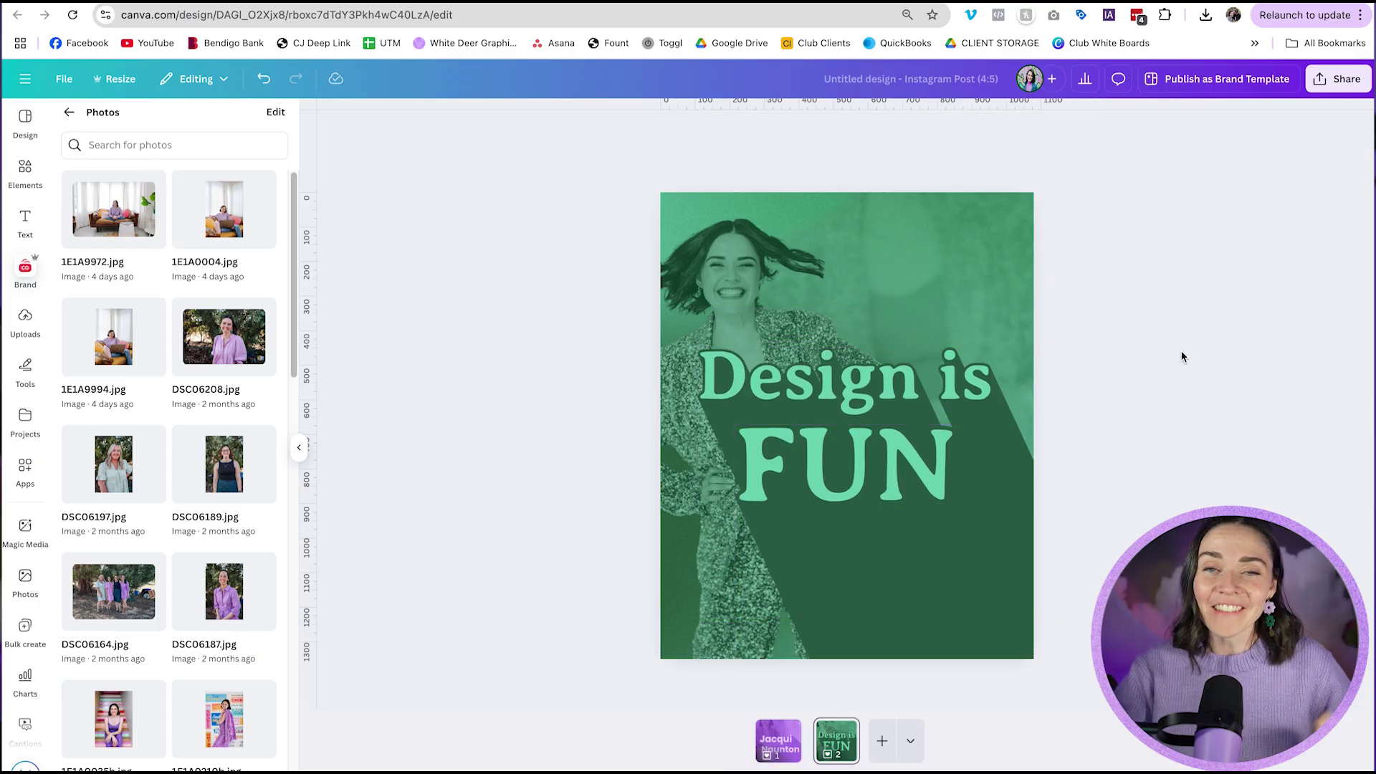